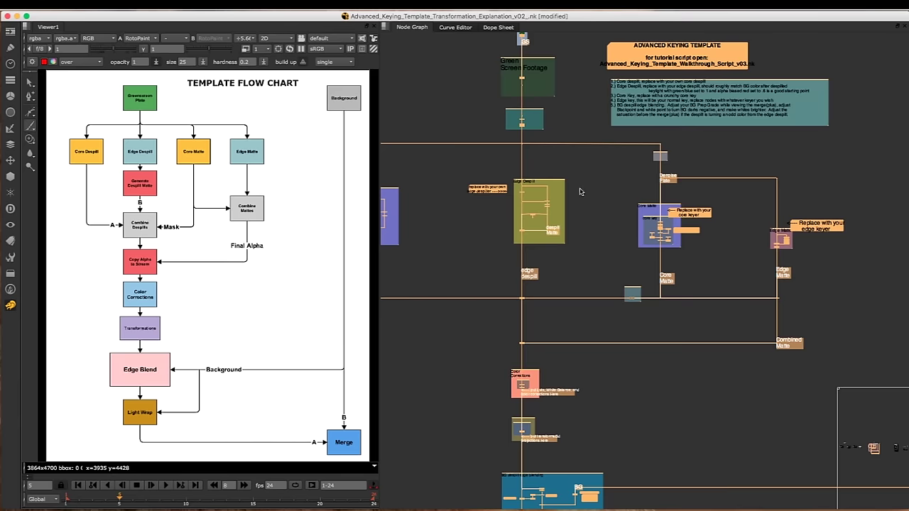
- Show the output of the plus merge at the end of the Core Despill group in the viewer
{"action": "scroll", "coordinate": [599, 149], "scroll_direction": "up", "scroll_amount": 6}
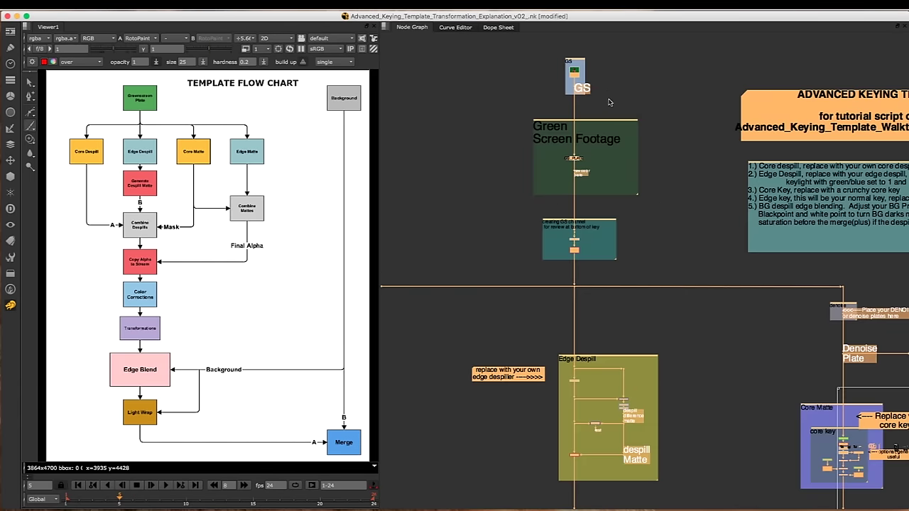
{"action": "scroll", "coordinate": [595, 145], "scroll_direction": "up", "scroll_amount": 3}
{"action": "scroll", "coordinate": [582, 93], "scroll_direction": "down", "scroll_amount": 4}
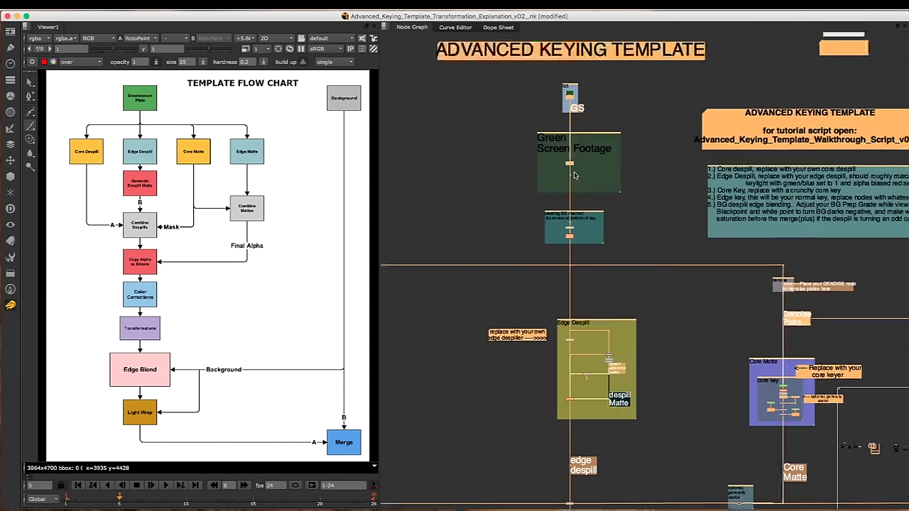
{"action": "middle_click_drag", "start_coordinate": [574, 209], "coordinate": [583, 173]}
{"action": "scroll", "coordinate": [583, 172], "scroll_direction": "up", "scroll_amount": 3}
{"action": "middle_click_drag", "start_coordinate": [522, 237], "coordinate": [701, 108]}
{"action": "middle_click_drag", "start_coordinate": [625, 172], "coordinate": [725, 87]}
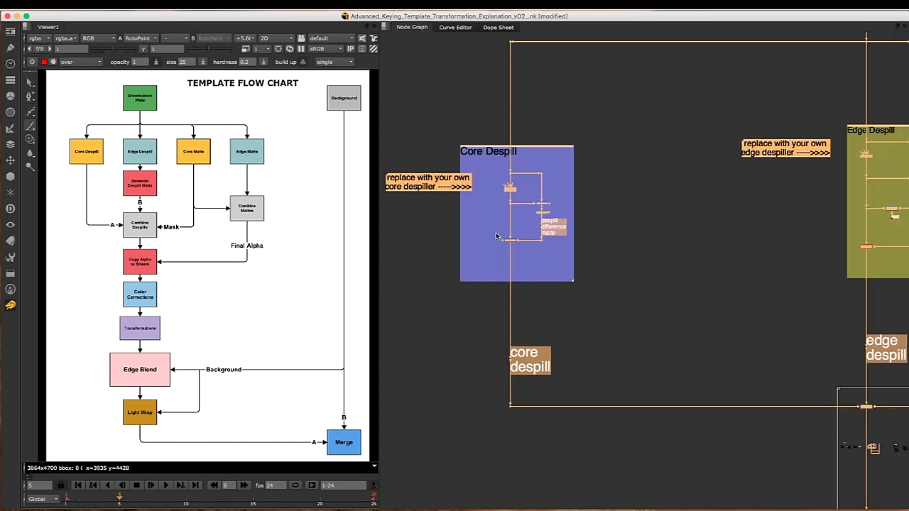
{"action": "left_click", "coordinate": [518, 243]}
{"action": "key", "text": "1"}
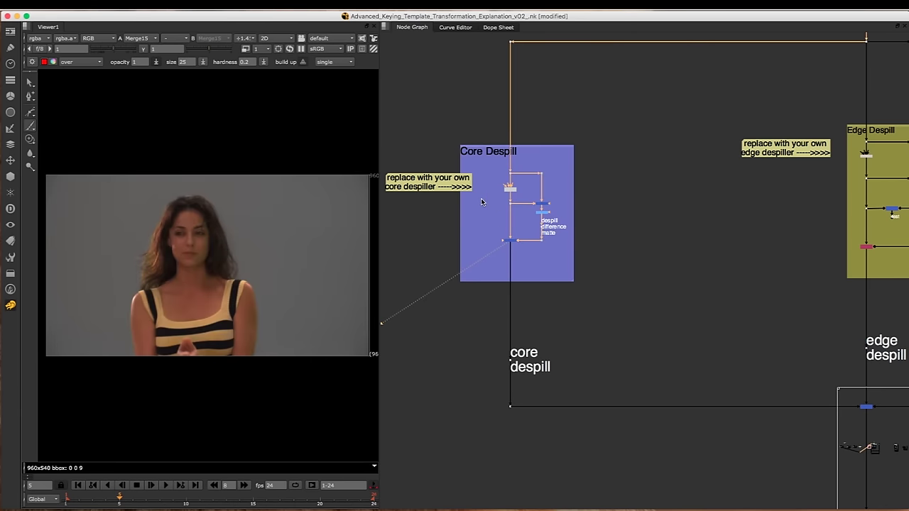
- Open the properties of the Keylight node inside the Core Despill group
{"action": "scroll", "coordinate": [501, 221], "scroll_direction": "up", "scroll_amount": 3}
{"action": "middle_click_drag", "start_coordinate": [502, 223], "coordinate": [552, 189]}
{"action": "scroll", "coordinate": [569, 206], "scroll_direction": "down", "scroll_amount": 2}
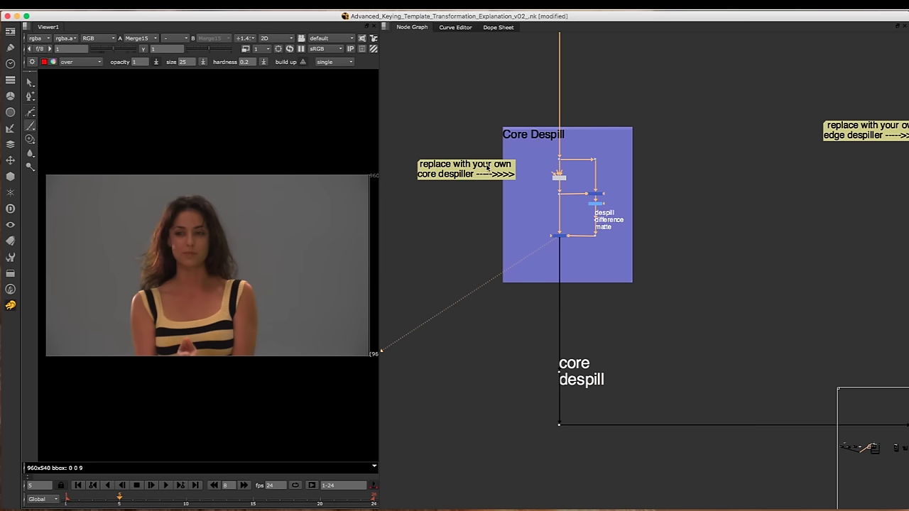
{"action": "middle_click_drag", "start_coordinate": [572, 170], "coordinate": [551, 166]}
{"action": "scroll", "coordinate": [550, 174], "scroll_direction": "up", "scroll_amount": 3}
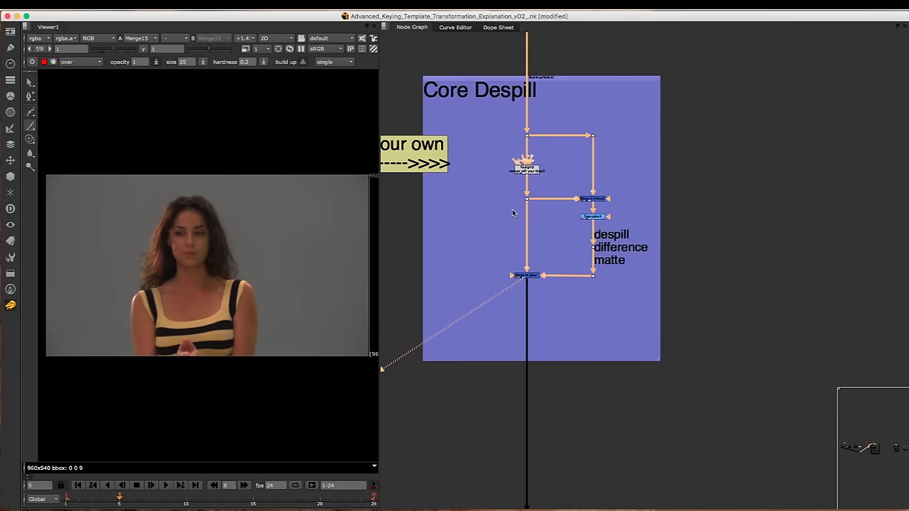
{"action": "scroll", "coordinate": [529, 184], "scroll_direction": "up", "scroll_amount": 5}
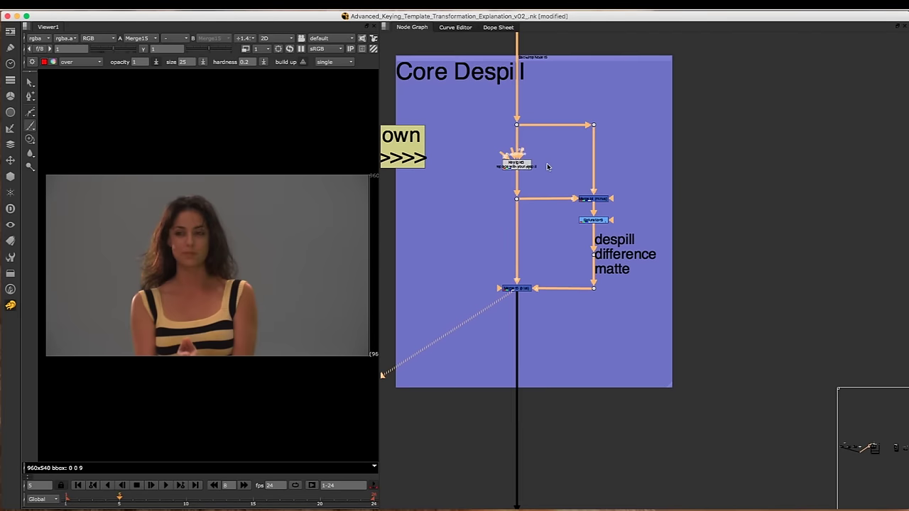
{"action": "left_click", "coordinate": [505, 179]}
{"action": "left_click_drag", "start_coordinate": [498, 179], "coordinate": [496, 176]}
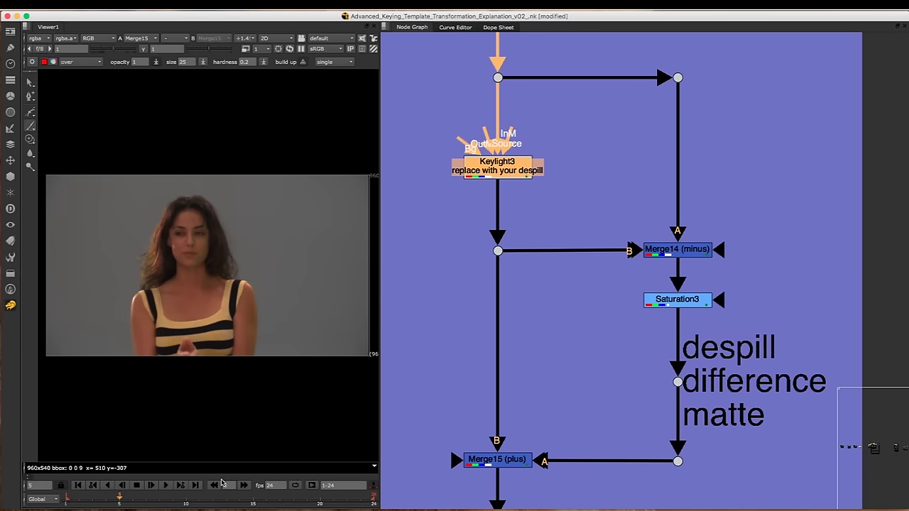
{"action": "left_click_drag", "start_coordinate": [222, 509], "coordinate": [279, 254]}
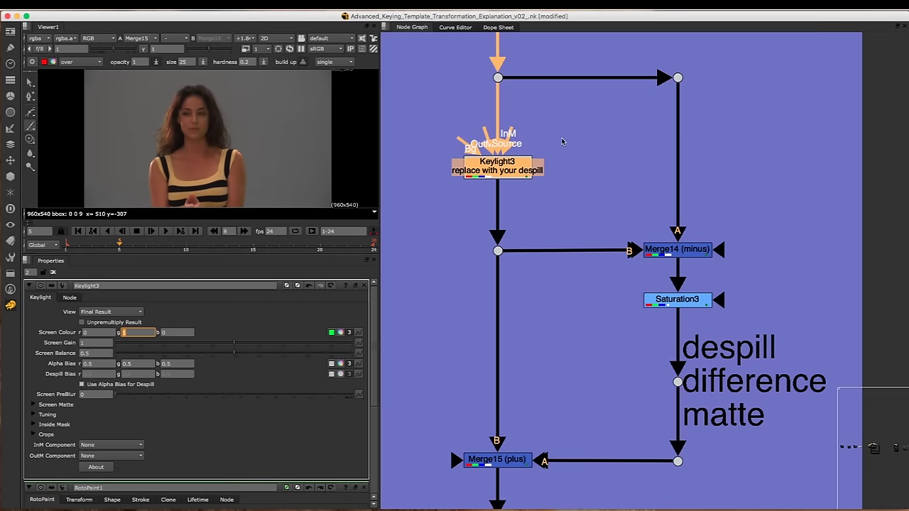
- Set the Core Despill Keylight's Screen Colour to pure green: r 0, g 1, b 0
{"action": "left_click", "coordinate": [133, 335]}
{"action": "left_click_drag", "start_coordinate": [133, 335], "coordinate": [152, 340]}
{"action": "type", "text": "1"}
{"action": "left_click", "coordinate": [138, 334]}
{"action": "key", "text": "Down"}
{"action": "key", "text": "Up"}
{"action": "left_click", "coordinate": [177, 336]}
{"action": "key", "text": "Down"}
- Toggle the plus merge at the end of Core Despill off and on to compare the despill result
{"action": "scroll", "coordinate": [560, 123], "scroll_direction": "down", "scroll_amount": 2}
{"action": "left_click_drag", "start_coordinate": [566, 126], "coordinate": [448, 193]}
{"action": "left_click_drag", "start_coordinate": [495, 160], "coordinate": [516, 165]}
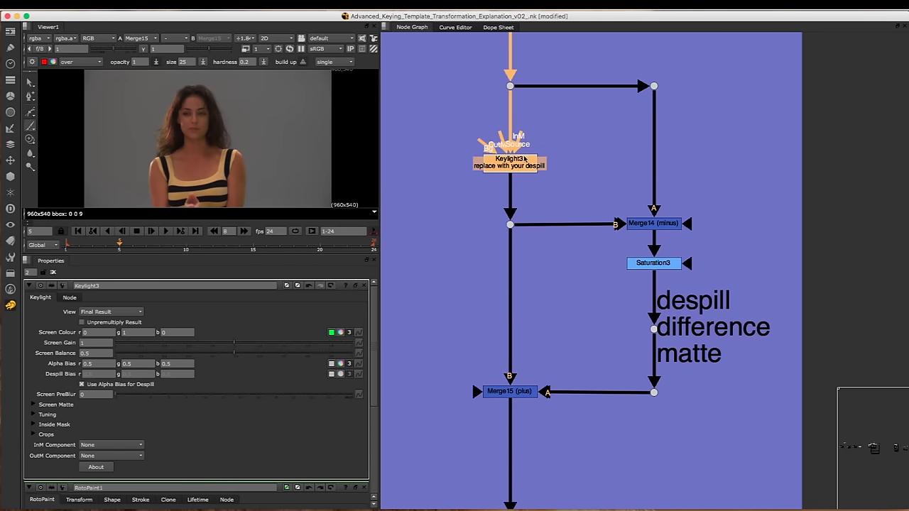
{"action": "scroll", "coordinate": [490, 277], "scroll_direction": "down", "scroll_amount": 3}
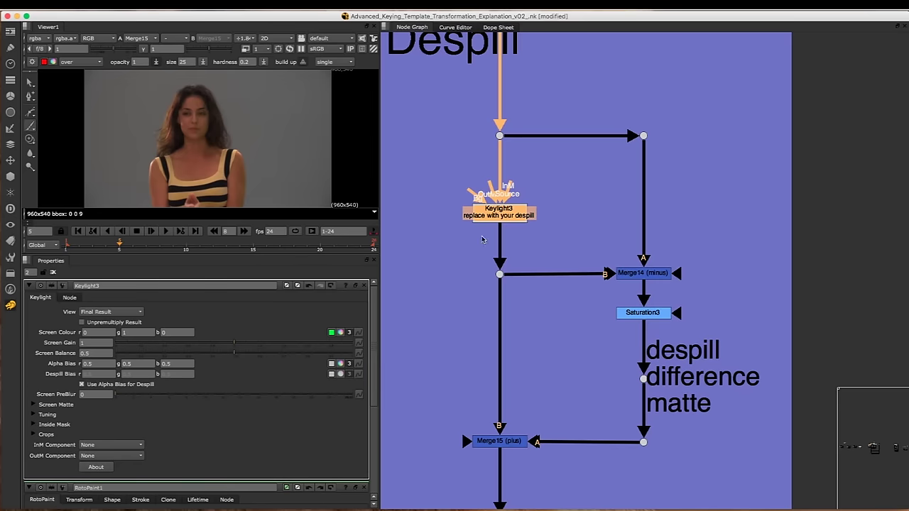
{"action": "scroll", "coordinate": [490, 277], "scroll_direction": "down", "scroll_amount": 1}
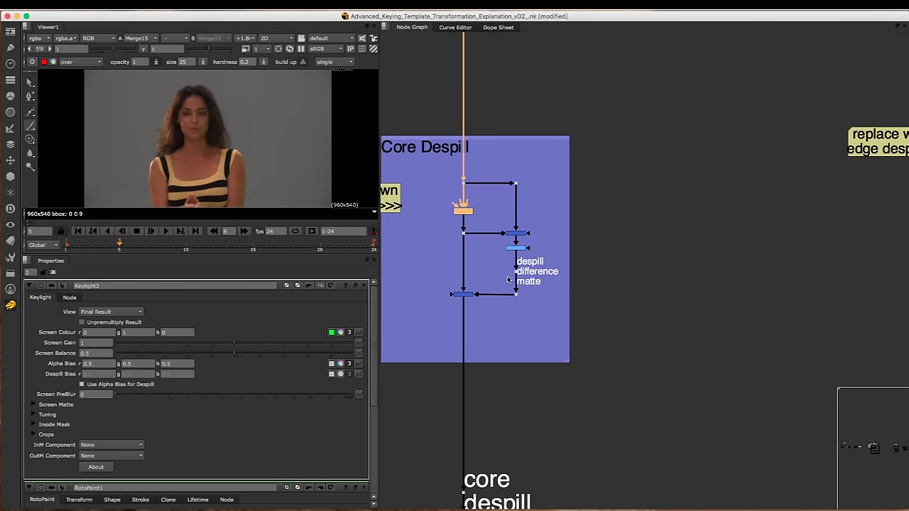
{"action": "scroll", "coordinate": [546, 225], "scroll_direction": "up", "scroll_amount": 4}
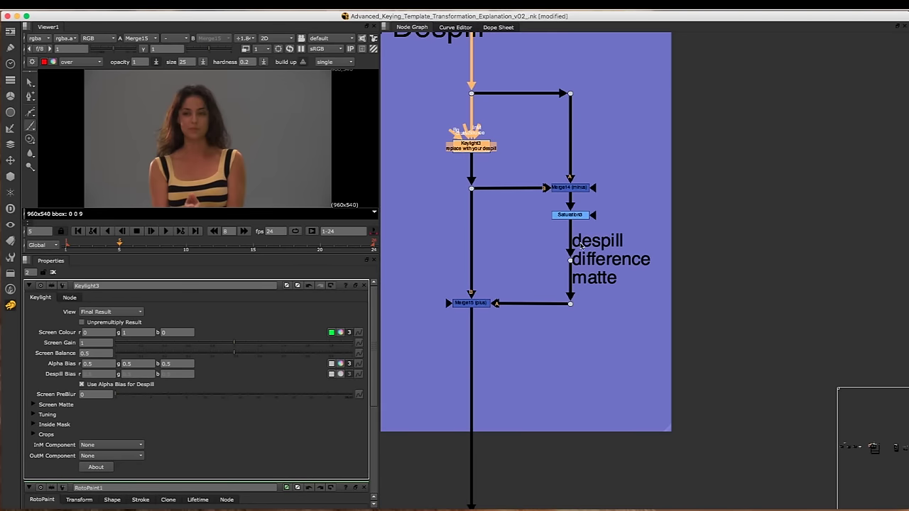
{"action": "left_click_drag", "start_coordinate": [501, 272], "coordinate": [408, 352]}
{"action": "left_click_drag", "start_coordinate": [515, 270], "coordinate": [437, 338]}
{"action": "key", "text": "d"}
{"action": "key", "text": "d"}
{"action": "key", "text": "d"}
- Compare the Core Despill Keylight's output with that of the re-enabled plus merge in the viewer
{"action": "left_click_drag", "start_coordinate": [518, 110], "coordinate": [447, 182]}
{"action": "key", "text": "d"}
{"action": "key", "text": "d"}
{"action": "key", "text": "d"}
{"action": "key", "text": "d"}
{"action": "key", "text": "d"}
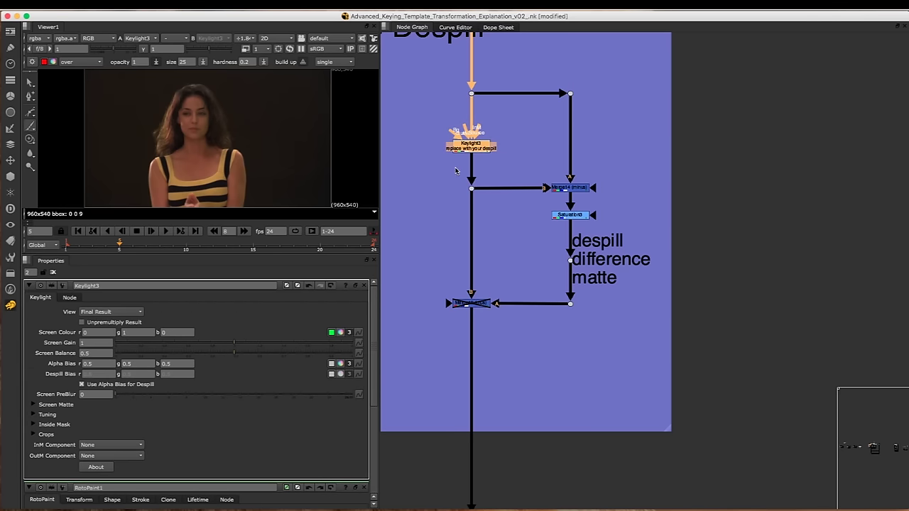
{"action": "left_click_drag", "start_coordinate": [509, 261], "coordinate": [445, 323]}
{"action": "key", "text": "1"}
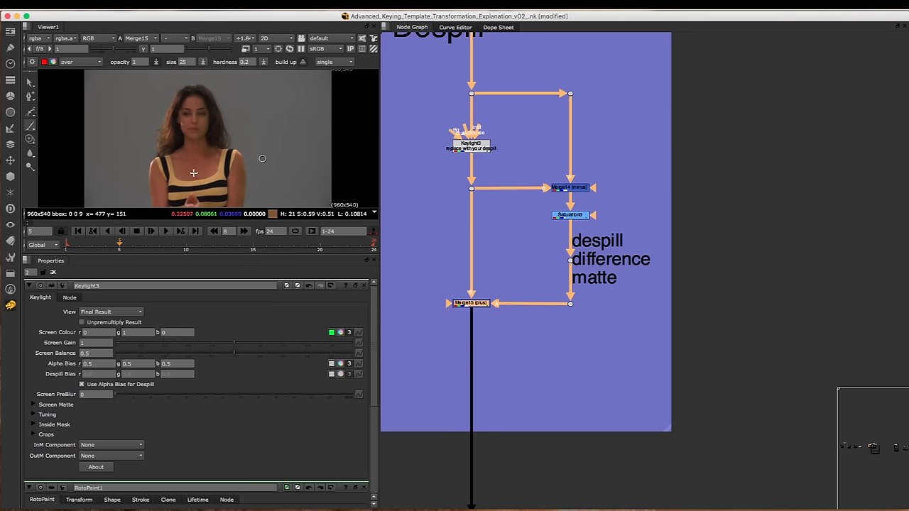
- Show the output of the Keylight node in the Edge Despill group in the viewer
{"action": "scroll", "coordinate": [540, 124], "scroll_direction": "down", "scroll_amount": 6}
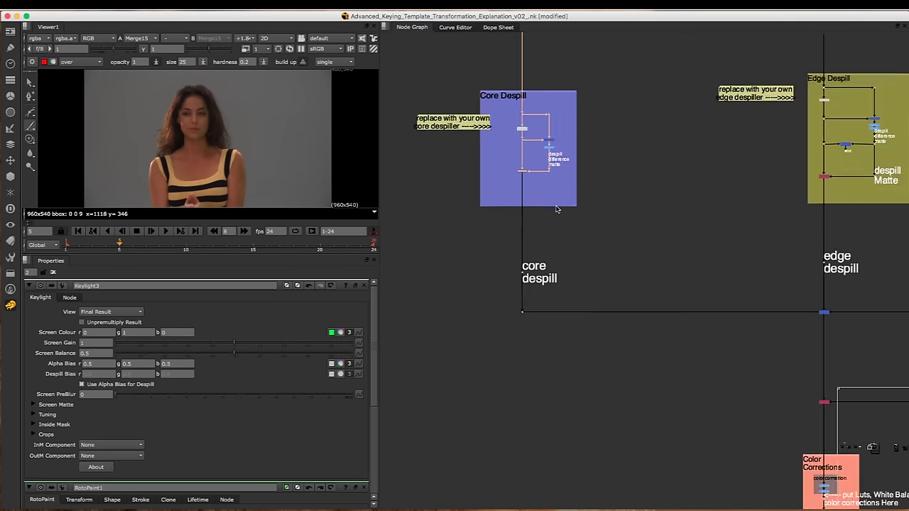
{"action": "middle_click_drag", "start_coordinate": [547, 208], "coordinate": [529, 250]}
{"action": "middle_click_drag", "start_coordinate": [779, 168], "coordinate": [570, 189]}
{"action": "middle_click_drag", "start_coordinate": [687, 171], "coordinate": [632, 167]}
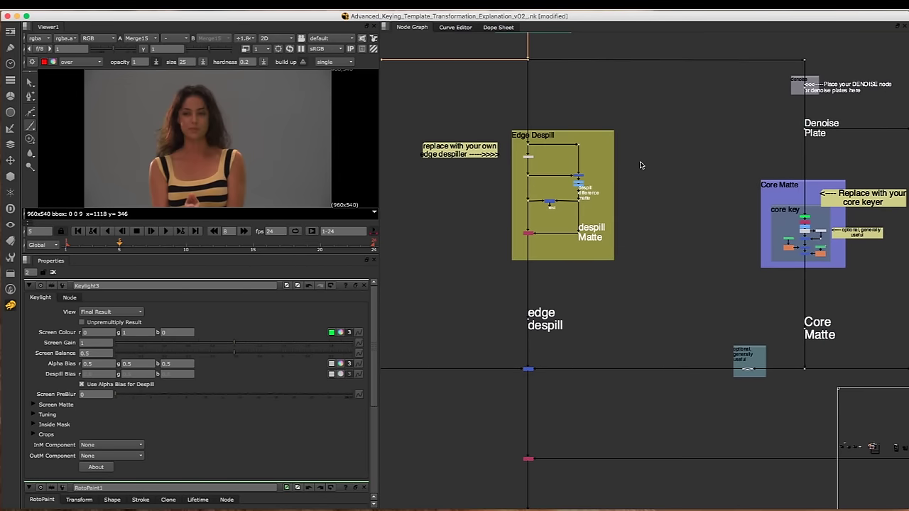
{"action": "scroll", "coordinate": [502, 166], "scroll_direction": "up", "scroll_amount": 5}
{"action": "middle_click_drag", "start_coordinate": [515, 159], "coordinate": [540, 187]}
{"action": "scroll", "coordinate": [550, 159], "scroll_direction": "up", "scroll_amount": 3}
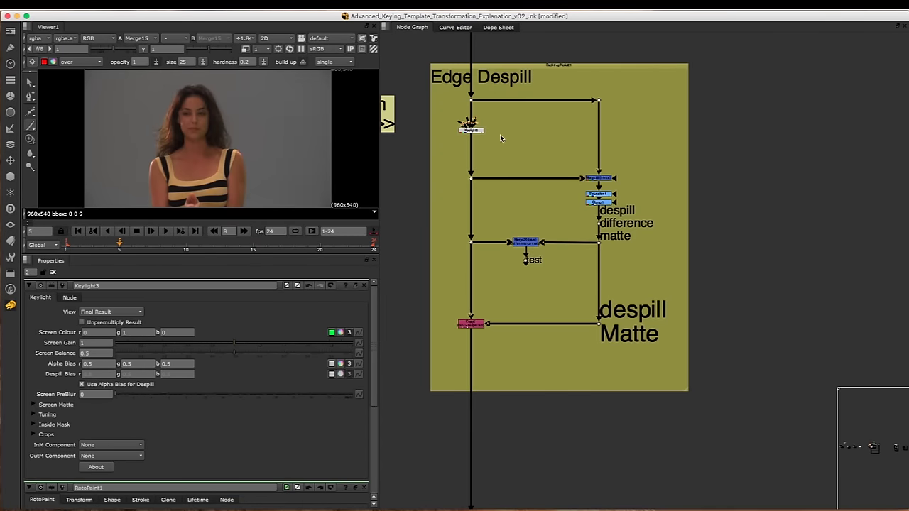
{"action": "scroll", "coordinate": [500, 135], "scroll_direction": "up", "scroll_amount": 2}
{"action": "left_click", "coordinate": [472, 133]}
{"action": "key", "text": "1"}
{"action": "mouse_move", "coordinate": [474, 135]}
{"action": "left_mouse_down"}
{"action": "mouse_move", "coordinate": [488, 120]}
{"action": "mouse_move", "coordinate": [475, 146]}
{"action": "left_mouse_up"}
{"action": "middle_click_drag", "start_coordinate": [456, 150], "coordinate": [533, 173]}
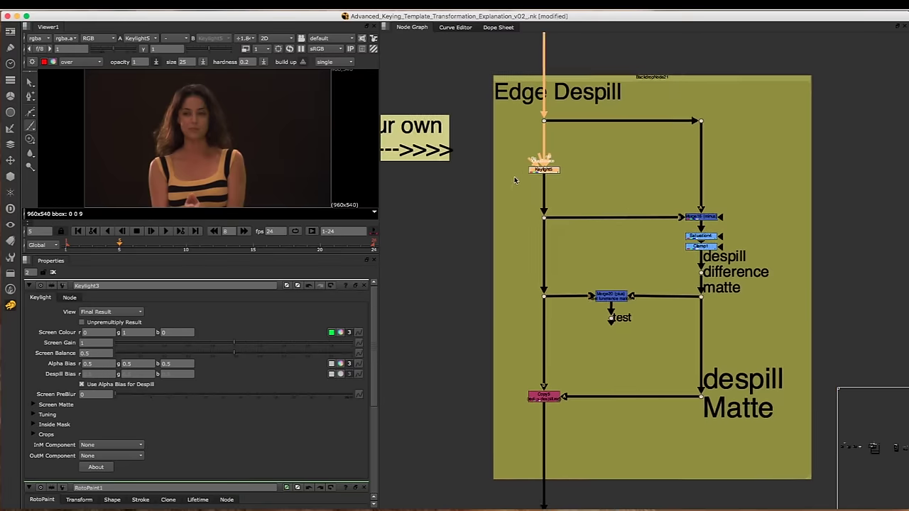
- View the Edge Despill group's minus merge, followed by the clamped despill difference matte below it
{"action": "scroll", "coordinate": [533, 173], "scroll_direction": "up", "scroll_amount": 2}
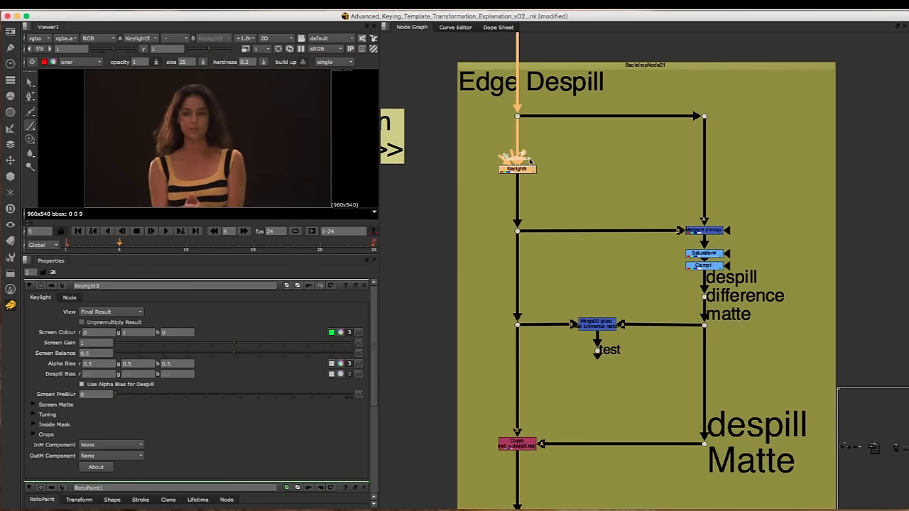
{"action": "scroll", "coordinate": [531, 170], "scroll_direction": "down", "scroll_amount": 3}
{"action": "middle_click_drag", "start_coordinate": [561, 217], "coordinate": [516, 217]}
{"action": "scroll", "coordinate": [515, 217], "scroll_direction": "up", "scroll_amount": 5}
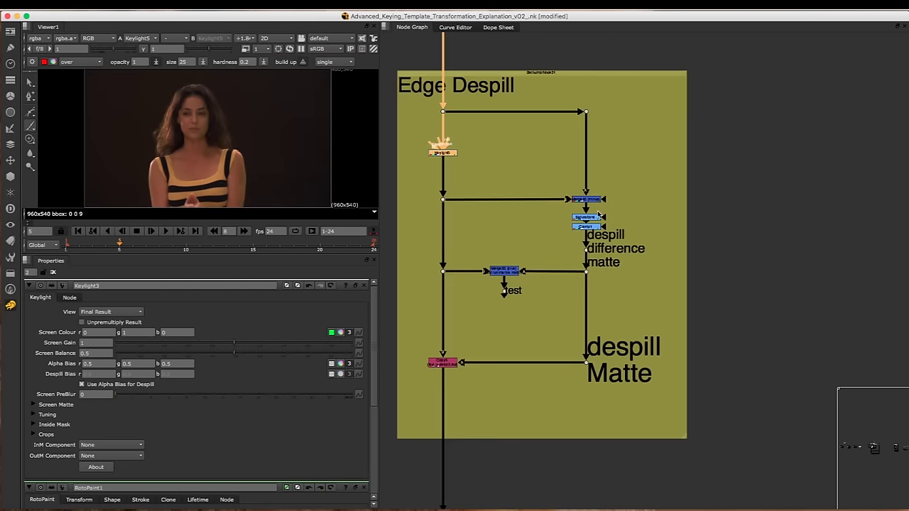
{"action": "left_click", "coordinate": [596, 189]}
{"action": "key", "text": "1"}
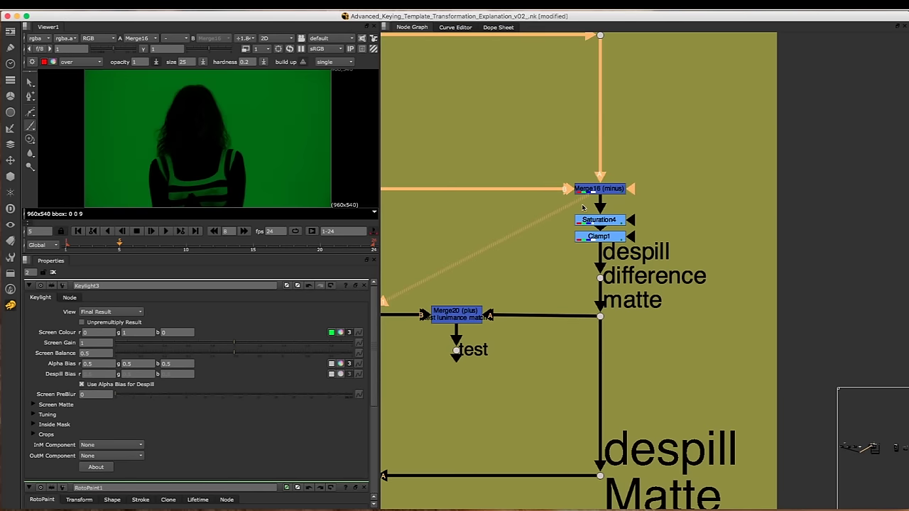
{"action": "left_click", "coordinate": [601, 239]}
{"action": "key", "text": "1"}
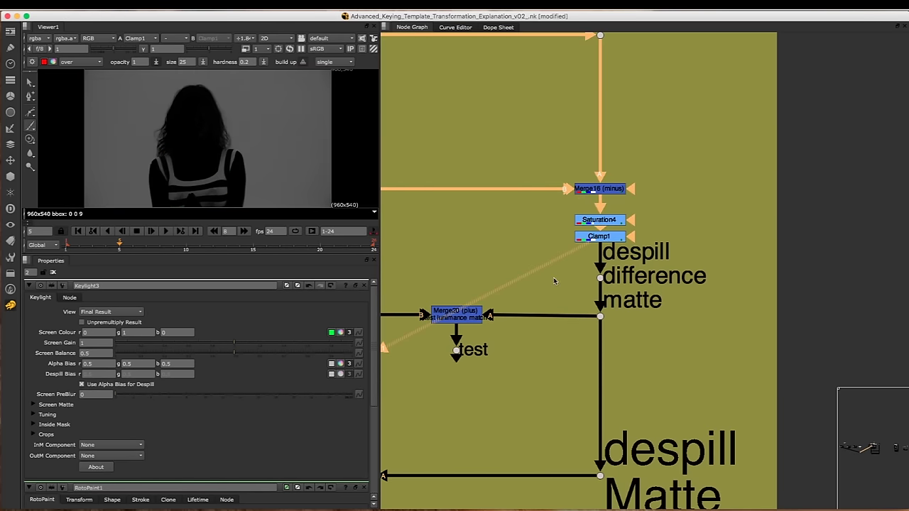
- Compare the Edge Despill Keylight with the original plate at the branch dot, using viewer inputs 1 and 2
{"action": "scroll", "coordinate": [593, 214], "scroll_direction": "down", "scroll_amount": 1}
{"action": "middle_click_drag", "start_coordinate": [593, 214], "coordinate": [661, 190]}
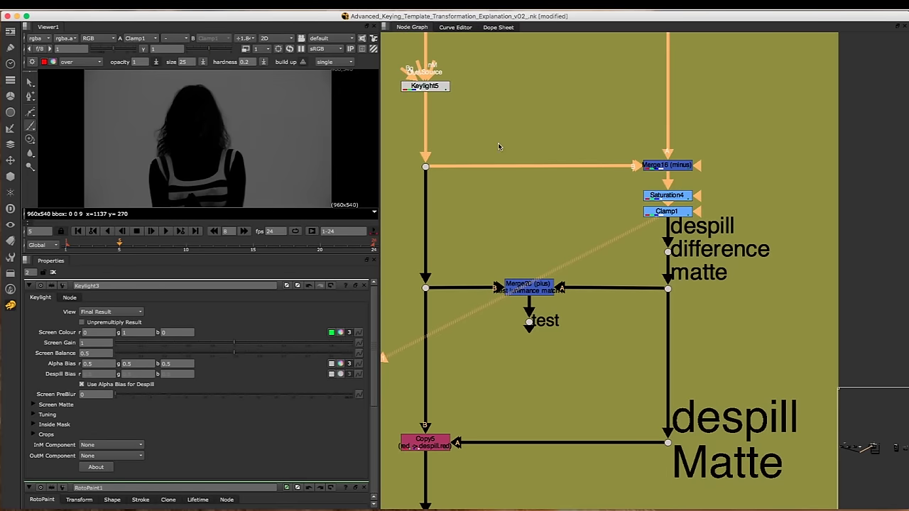
{"action": "left_click", "coordinate": [440, 87]}
{"action": "key", "text": "1"}
{"action": "scroll", "coordinate": [544, 195], "scroll_direction": "up", "scroll_amount": 3}
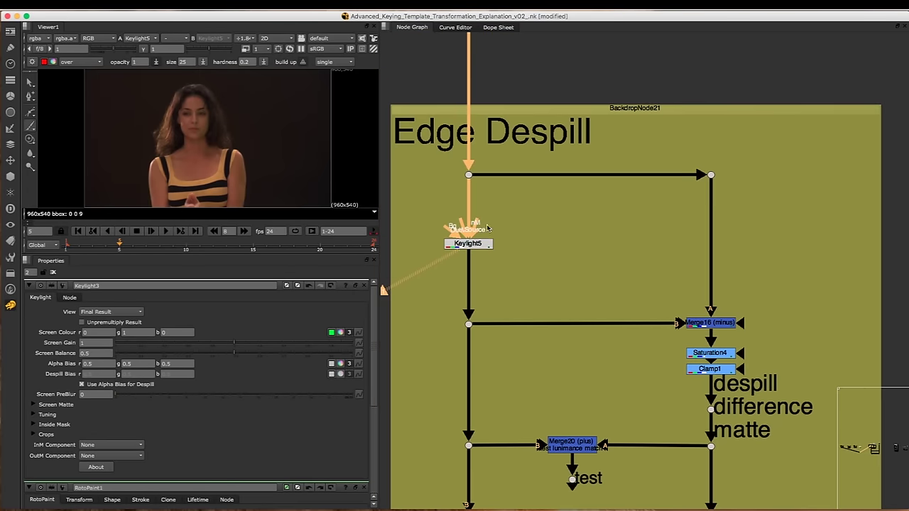
{"action": "left_click", "coordinate": [711, 174]}
{"action": "key", "text": "2"}
{"action": "key", "text": "1"}
{"action": "key", "text": "2"}
{"action": "key", "text": "1"}
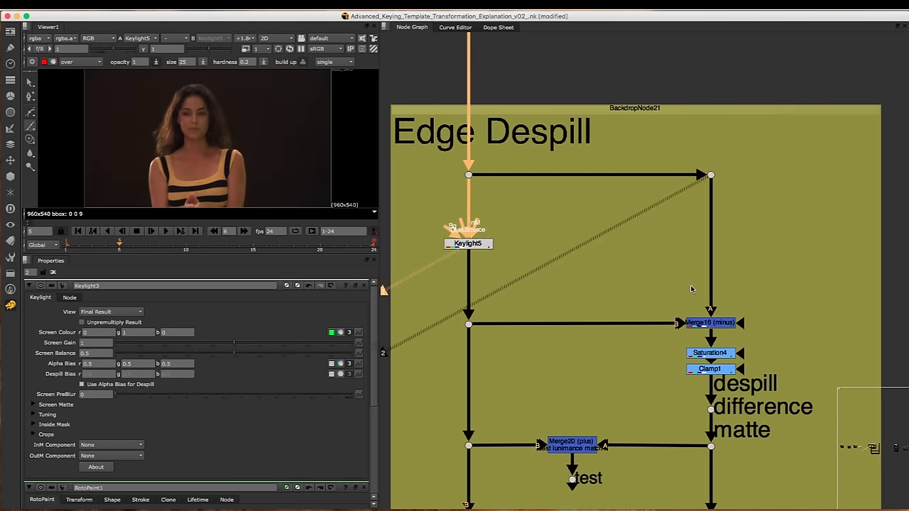
- Show the Edge Despill Clamp node's despill difference matte in the viewer again
{"action": "middle_click_drag", "start_coordinate": [694, 282], "coordinate": [620, 169]}
{"action": "left_click_drag", "start_coordinate": [595, 240], "coordinate": [678, 283]}
{"action": "key", "text": "1"}
{"action": "left_click", "coordinate": [650, 282]}
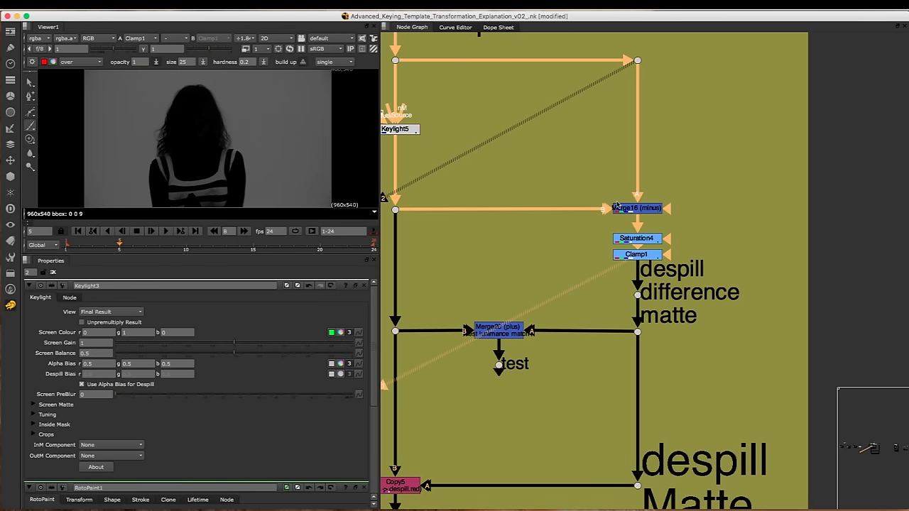
- Open the properties of the Copy node that stores the despill matte in the despill.red channel
{"action": "scroll", "coordinate": [620, 223], "scroll_direction": "down", "scroll_amount": 4}
{"action": "scroll", "coordinate": [597, 231], "scroll_direction": "up", "scroll_amount": 3}
{"action": "scroll", "coordinate": [548, 285], "scroll_direction": "down", "scroll_amount": 3}
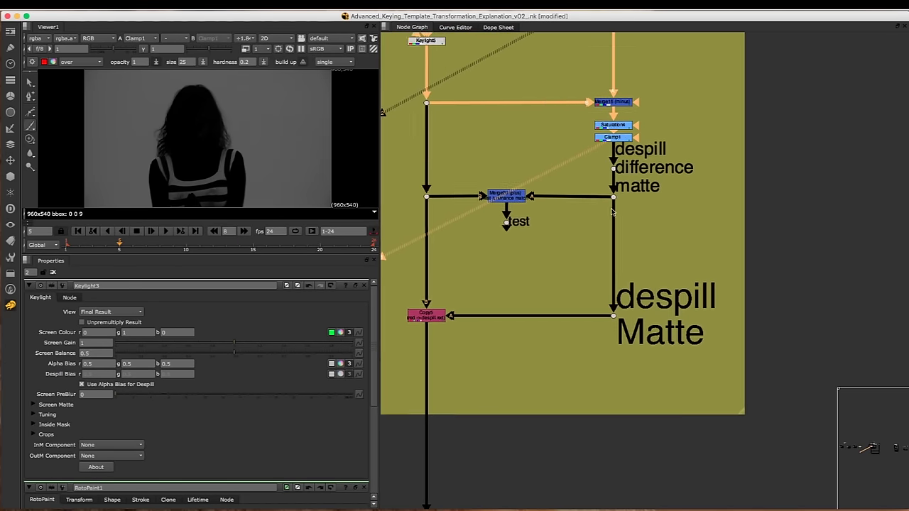
{"action": "scroll", "coordinate": [568, 242], "scroll_direction": "down", "scroll_amount": 2}
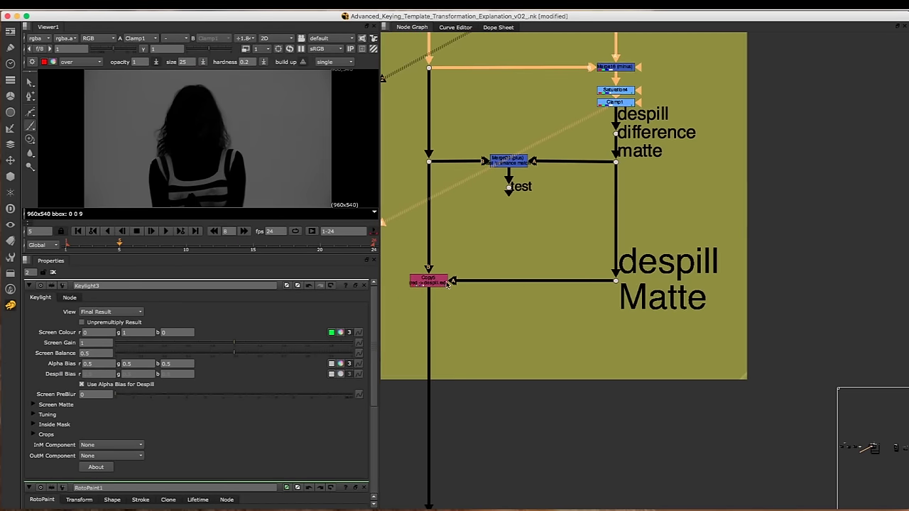
{"action": "scroll", "coordinate": [502, 260], "scroll_direction": "up", "scroll_amount": 5}
{"action": "scroll", "coordinate": [502, 260], "scroll_direction": "up", "scroll_amount": 2}
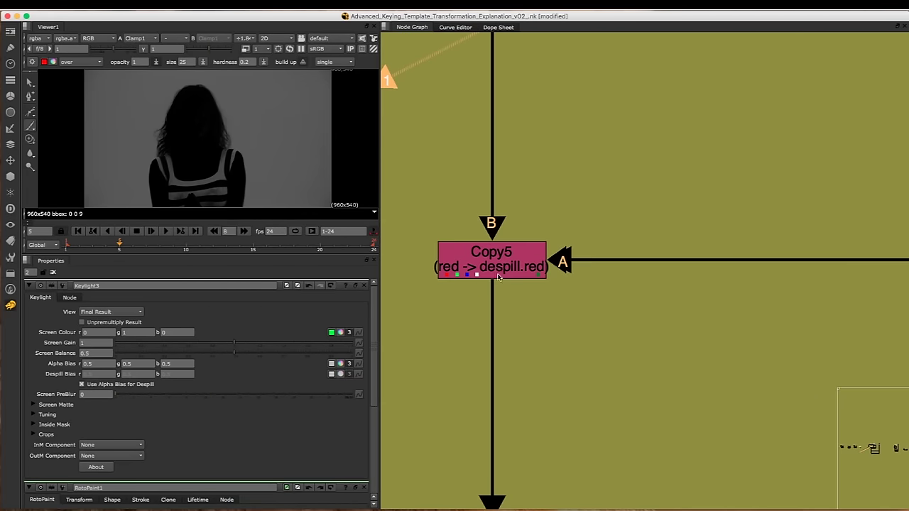
{"action": "left_click", "coordinate": [474, 276]}
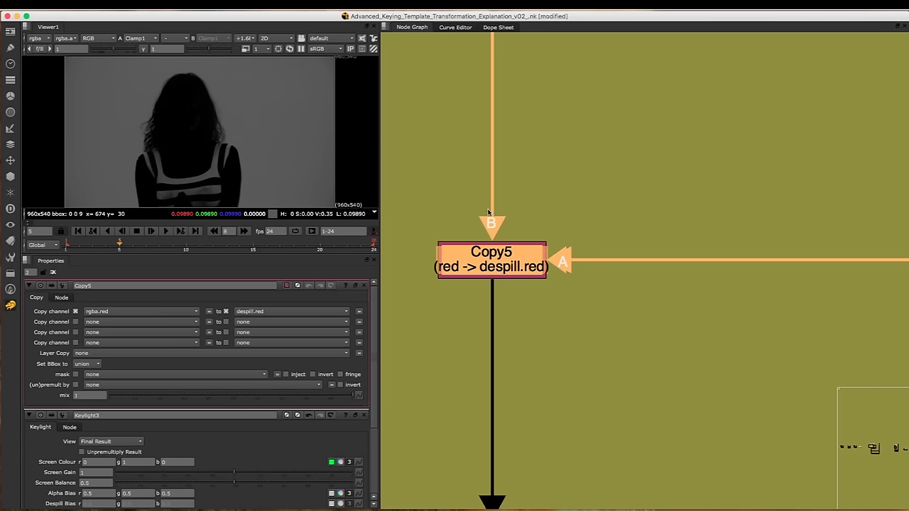
- Add a Shuffle node branching off the Edge Despill group's Copy node and show it in the viewer
{"action": "scroll", "coordinate": [495, 212], "scroll_direction": "down", "scroll_amount": 5}
{"action": "left_click_drag", "start_coordinate": [577, 218], "coordinate": [480, 284]}
{"action": "middle_click_drag", "start_coordinate": [562, 315], "coordinate": [559, 288]}
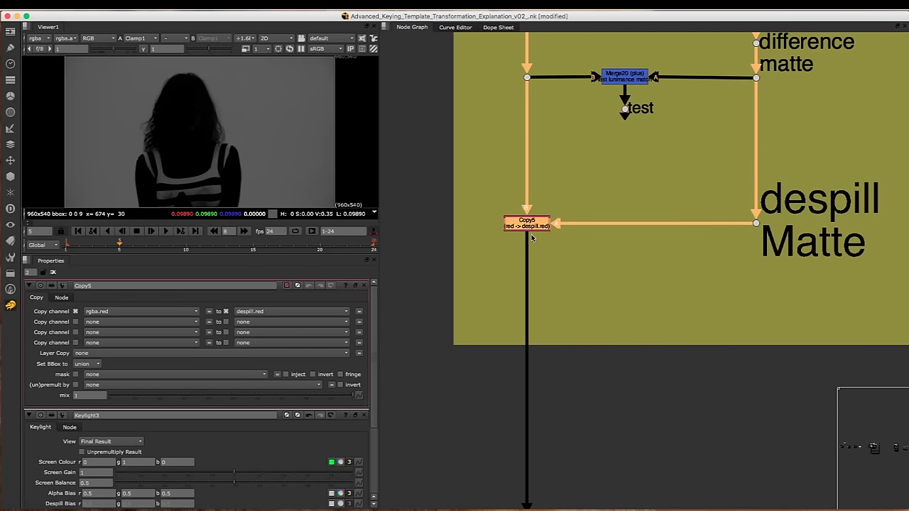
{"action": "left_click", "coordinate": [563, 280]}
{"action": "key", "text": "Tab"}
{"action": "type", "text": "shu"}
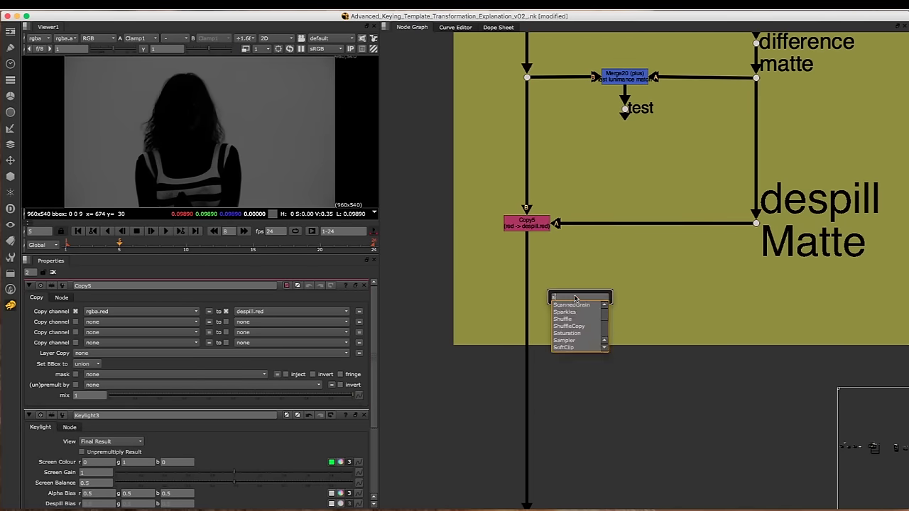
{"action": "left_click", "coordinate": [566, 306]}
{"action": "left_click_drag", "start_coordinate": [568, 278], "coordinate": [540, 229]}
{"action": "left_click_drag", "start_coordinate": [577, 300], "coordinate": [588, 317]}
{"action": "key", "text": "1"}
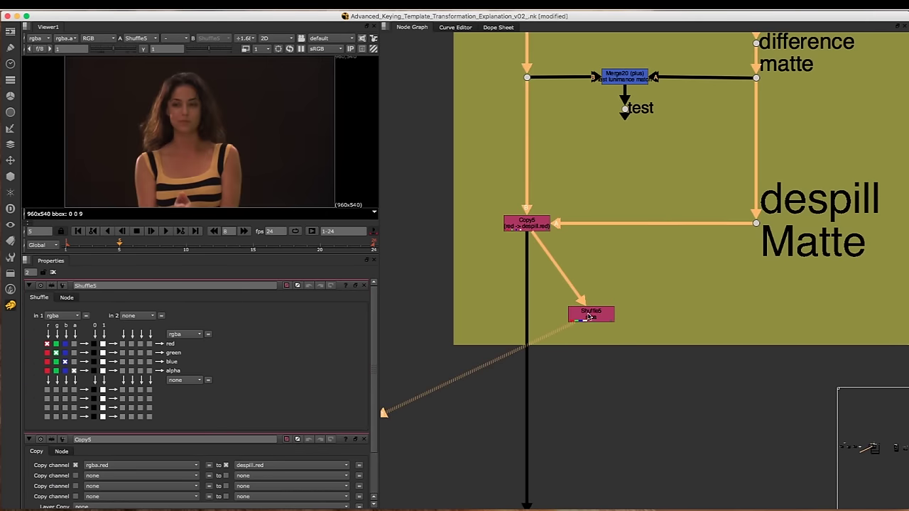
- Set the Shuffle node's first input layer to despill and reconnect it down the main pipe, below the color correction nodes
{"action": "left_click", "coordinate": [66, 317]}
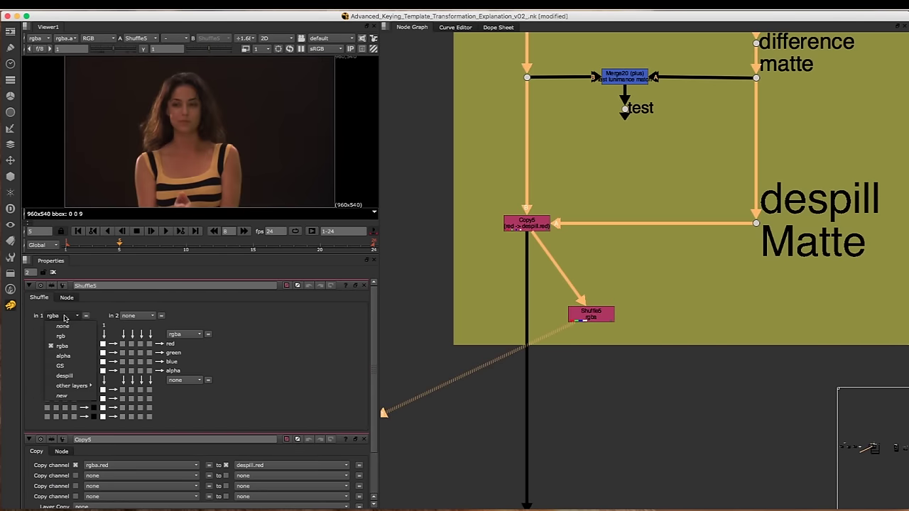
{"action": "left_click", "coordinate": [65, 375]}
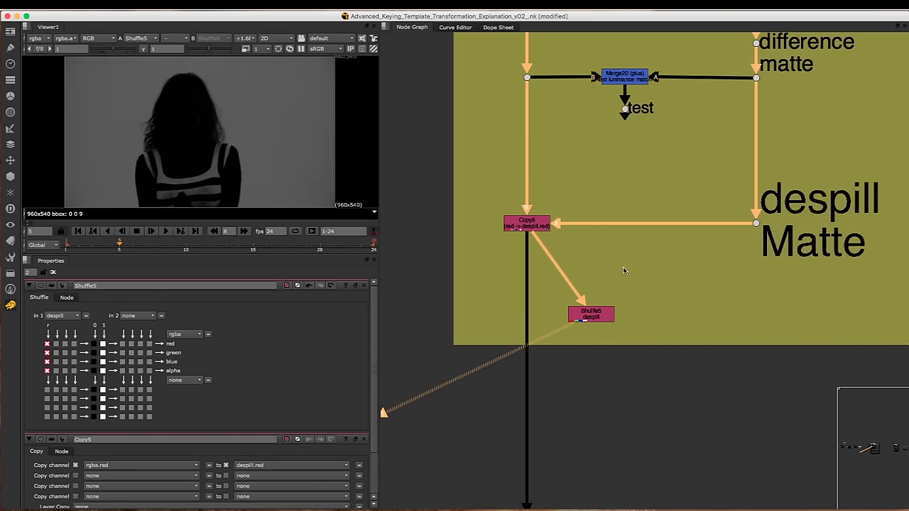
{"action": "scroll", "coordinate": [623, 268], "scroll_direction": "down", "scroll_amount": 3}
{"action": "left_click_drag", "start_coordinate": [587, 233], "coordinate": [602, 281]}
{"action": "middle_click_drag", "start_coordinate": [602, 281], "coordinate": [615, 68]}
{"action": "left_click_drag", "start_coordinate": [615, 68], "coordinate": [539, 335]}
{"action": "middle_click_drag", "start_coordinate": [568, 287], "coordinate": [573, 139]}
{"action": "left_click_drag", "start_coordinate": [573, 139], "coordinate": [578, 317]}
{"action": "left_click_drag", "start_coordinate": [543, 188], "coordinate": [537, 294]}
{"action": "middle_click_drag", "start_coordinate": [538, 295], "coordinate": [502, 127]}
{"action": "left_click_drag", "start_coordinate": [503, 128], "coordinate": [472, 354]}
{"action": "left_click_drag", "start_coordinate": [540, 172], "coordinate": [542, 347]}
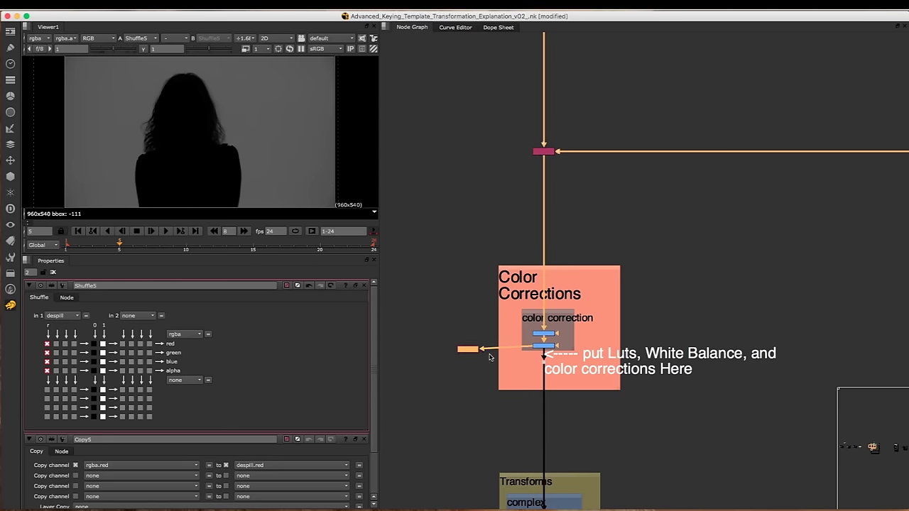
- Reconnect the Shuffle node to the output of the complex transform Card3D in the Transforms section
{"action": "left_click_drag", "start_coordinate": [474, 351], "coordinate": [472, 404]}
{"action": "middle_click_drag", "start_coordinate": [480, 344], "coordinate": [495, 133]}
{"action": "left_click_drag", "start_coordinate": [486, 197], "coordinate": [472, 368]}
{"action": "left_click_drag", "start_coordinate": [553, 159], "coordinate": [556, 327]}
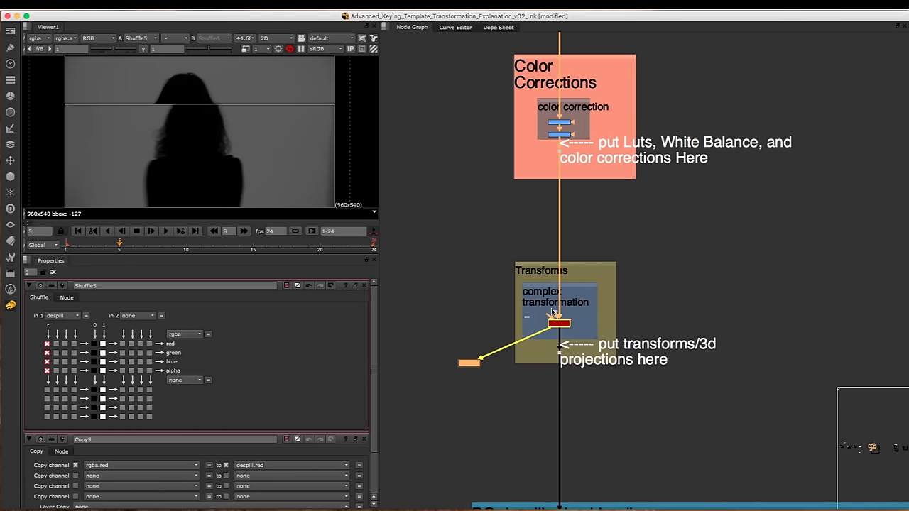
{"action": "middle_click_drag", "start_coordinate": [491, 357], "coordinate": [530, 251]}
{"action": "scroll", "coordinate": [526, 254], "scroll_direction": "up", "scroll_amount": 5}
{"action": "left_click_drag", "start_coordinate": [480, 270], "coordinate": [519, 312]}
- Compare the Card3D's transformed plate with the Shuffle node's despill matte in the viewer
{"action": "middle_click_drag", "start_coordinate": [709, 157], "coordinate": [666, 191]}
{"action": "left_click", "coordinate": [612, 219]}
{"action": "key", "text": "1"}
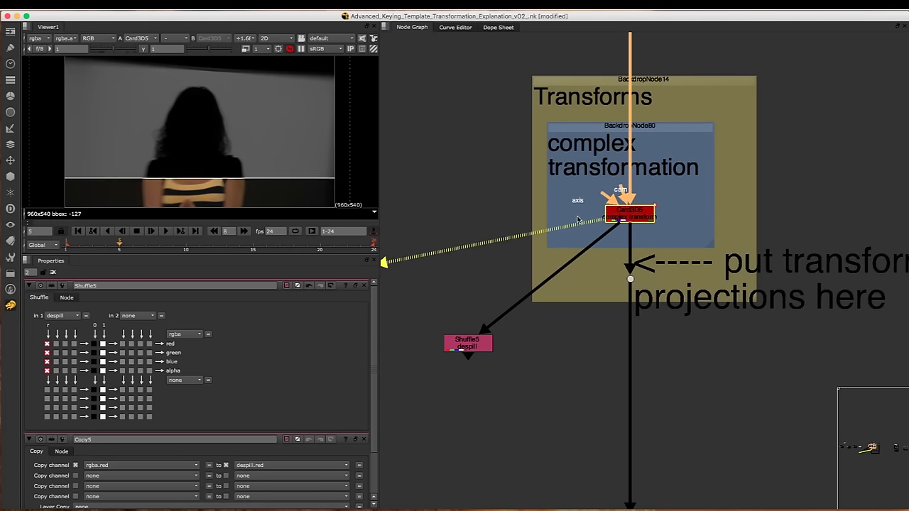
{"action": "middle_click_drag", "start_coordinate": [553, 238], "coordinate": [580, 222]}
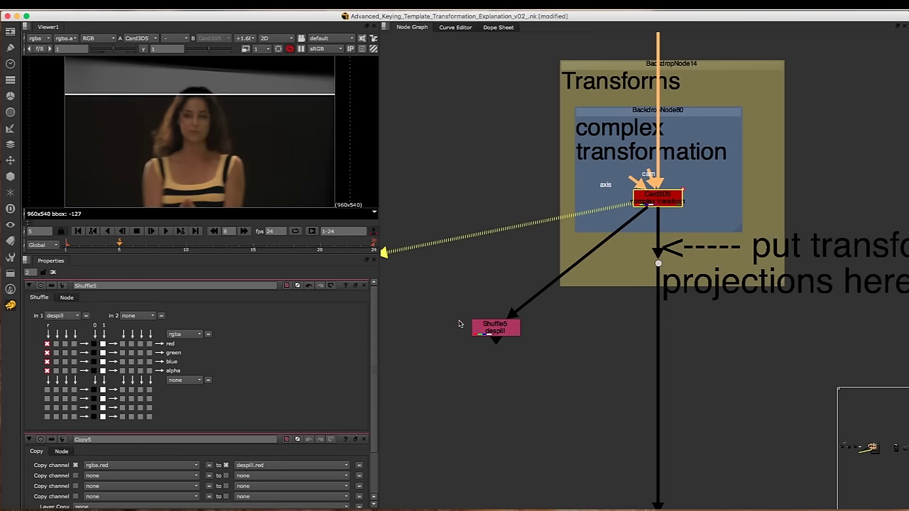
{"action": "left_click", "coordinate": [496, 328]}
{"action": "key", "text": "1"}
{"action": "middle_click_drag", "start_coordinate": [684, 176], "coordinate": [630, 201]}
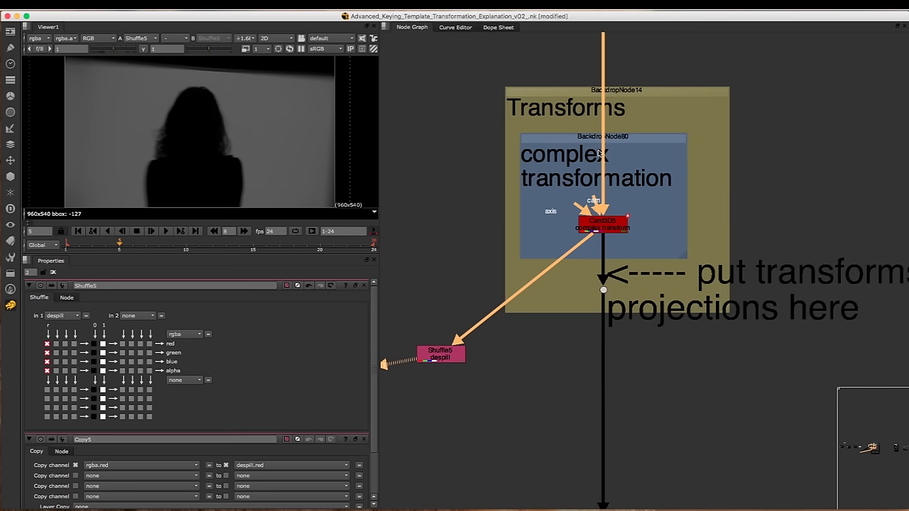
- Toggle the Card3D node off and on to compare the despill matte with and without the transform
{"action": "middle_click_drag", "start_coordinate": [572, 217], "coordinate": [525, 184]}
{"action": "scroll", "coordinate": [528, 213], "scroll_direction": "down", "scroll_amount": 4}
{"action": "scroll", "coordinate": [526, 199], "scroll_direction": "up", "scroll_amount": 2}
{"action": "left_click_drag", "start_coordinate": [461, 265], "coordinate": [466, 288]}
{"action": "scroll", "coordinate": [480, 280], "scroll_direction": "up", "scroll_amount": 3}
{"action": "left_click_drag", "start_coordinate": [515, 250], "coordinate": [438, 310]}
{"action": "left_click_drag", "start_coordinate": [652, 80], "coordinate": [534, 157]}
{"action": "key", "text": "d"}
{"action": "key", "text": "d"}
{"action": "key", "text": "d"}
{"action": "key", "text": "d"}
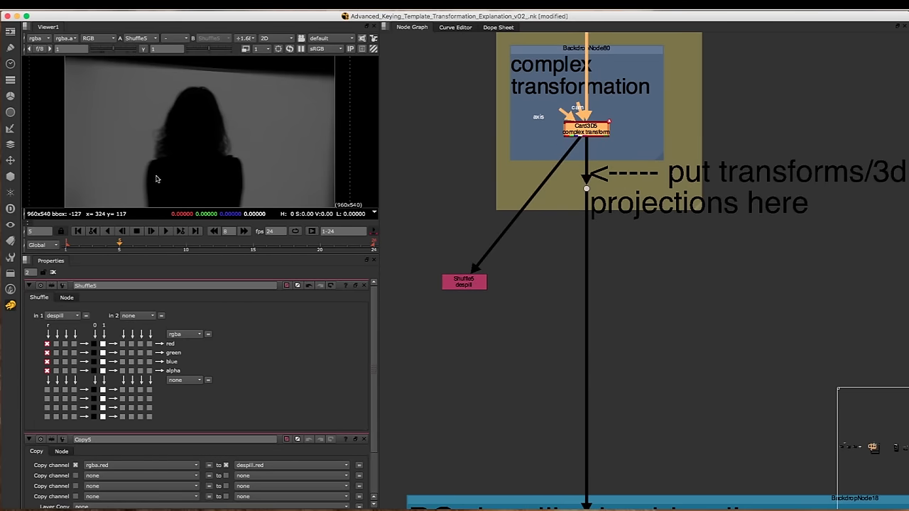
- Compare the despill matte with the transformed plate close-up at the shoulder edge, using viewer inputs 1 and 2
{"action": "scroll", "coordinate": [209, 156], "scroll_direction": "up", "scroll_amount": 6}
{"action": "scroll", "coordinate": [205, 133], "scroll_direction": "up", "scroll_amount": 4}
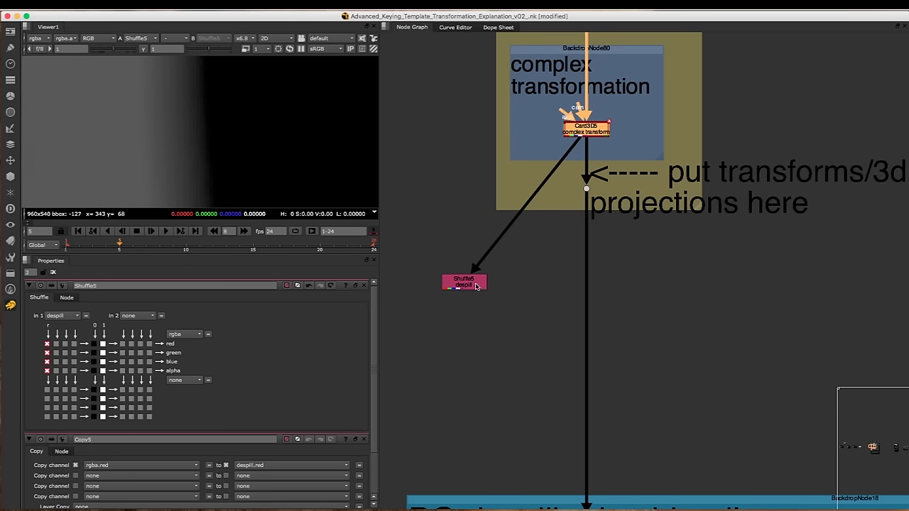
{"action": "left_click_drag", "start_coordinate": [472, 286], "coordinate": [466, 284]}
{"action": "key", "text": "1"}
{"action": "left_click_drag", "start_coordinate": [564, 177], "coordinate": [593, 208]}
{"action": "key", "text": "2"}
{"action": "key", "text": "1"}
{"action": "key", "text": "2"}
{"action": "key", "text": "1"}
{"action": "key", "text": "2"}
{"action": "key", "text": "1"}
{"action": "key", "text": "2"}
{"action": "key", "text": "1"}
{"action": "key", "text": "2"}
{"action": "key", "text": "1"}
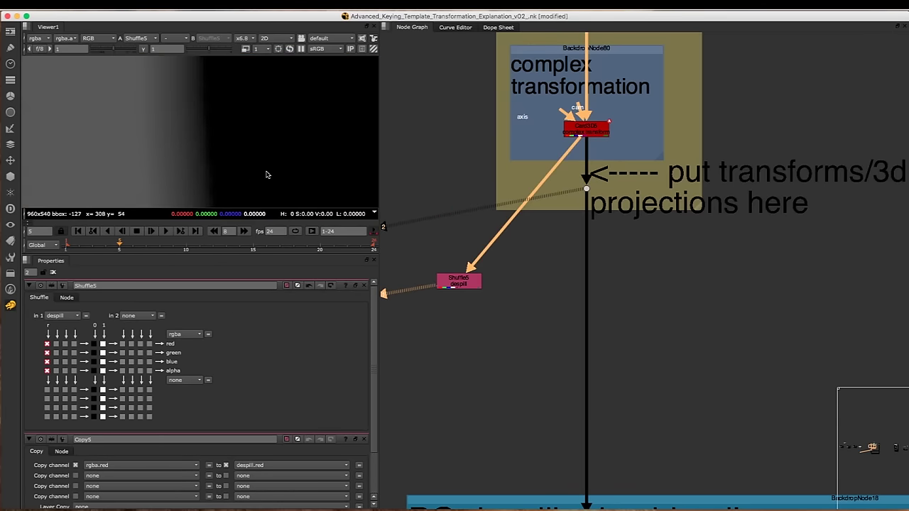
{"action": "key", "text": "2"}
{"action": "key", "text": "1"}
- Try the Card3D's uniform scale at 0.96, then return it to 0.97
{"action": "double_click", "coordinate": [589, 133]}
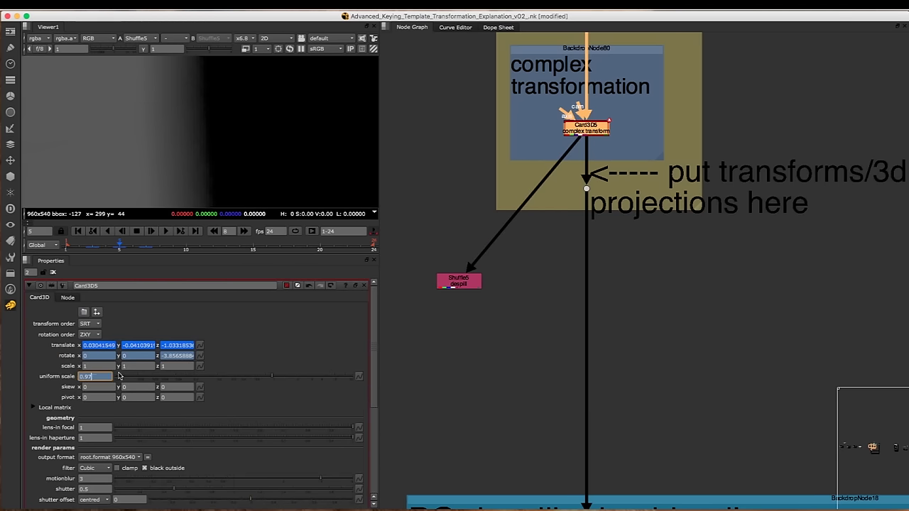
{"action": "key", "text": "Up"}
{"action": "key", "text": "Down"}
{"action": "key", "text": "Down"}
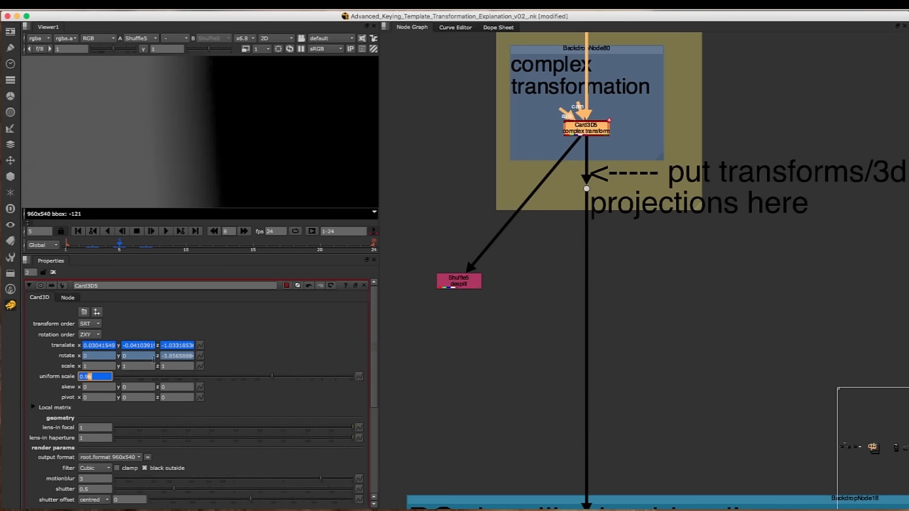
{"action": "key", "text": "Up"}
- Delete the Shuffle node branching off the Card3D
{"action": "left_click_drag", "start_coordinate": [460, 282], "coordinate": [455, 265]}
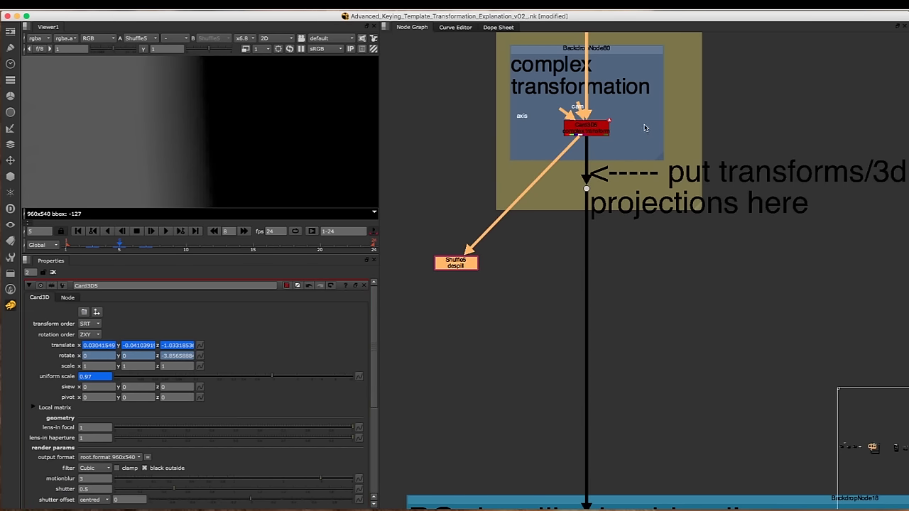
{"action": "scroll", "coordinate": [606, 140], "scroll_direction": "down", "scroll_amount": 5}
{"action": "middle_click_drag", "start_coordinate": [549, 184], "coordinate": [545, 222]}
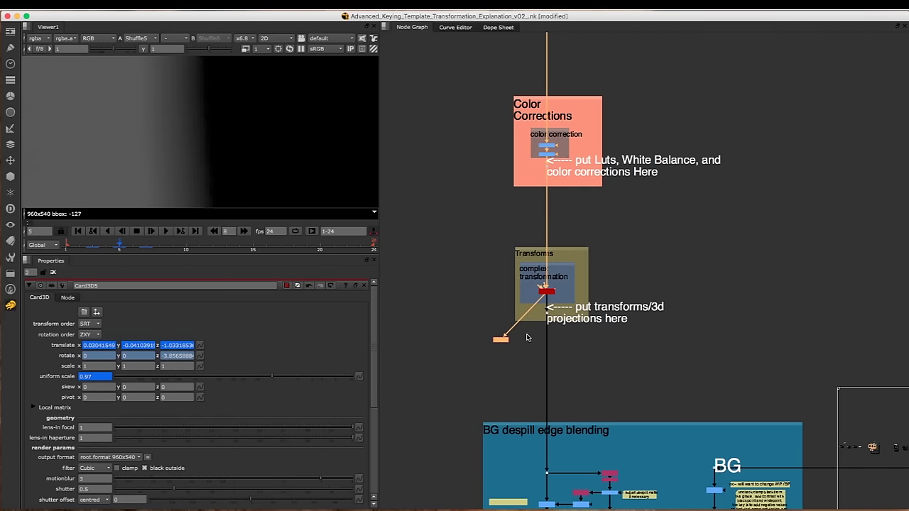
{"action": "key", "text": "Delete"}
- Show the dot that feeds the denoise section above the Core Matte in the viewer
{"action": "scroll", "coordinate": [585, 189], "scroll_direction": "up", "scroll_amount": 10}
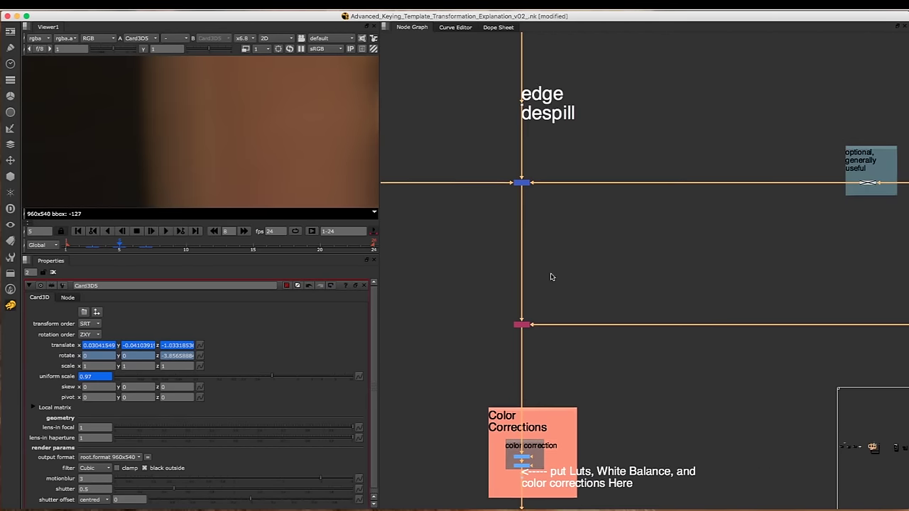
{"action": "scroll", "coordinate": [571, 189], "scroll_direction": "up", "scroll_amount": 7}
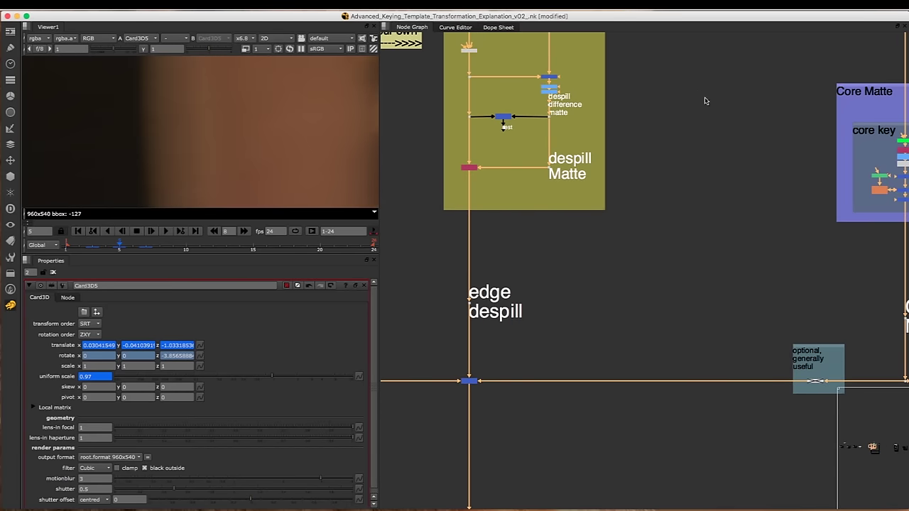
{"action": "scroll", "coordinate": [675, 196], "scroll_direction": "right", "scroll_amount": 10}
{"action": "scroll", "coordinate": [675, 196], "scroll_direction": "up", "scroll_amount": 4}
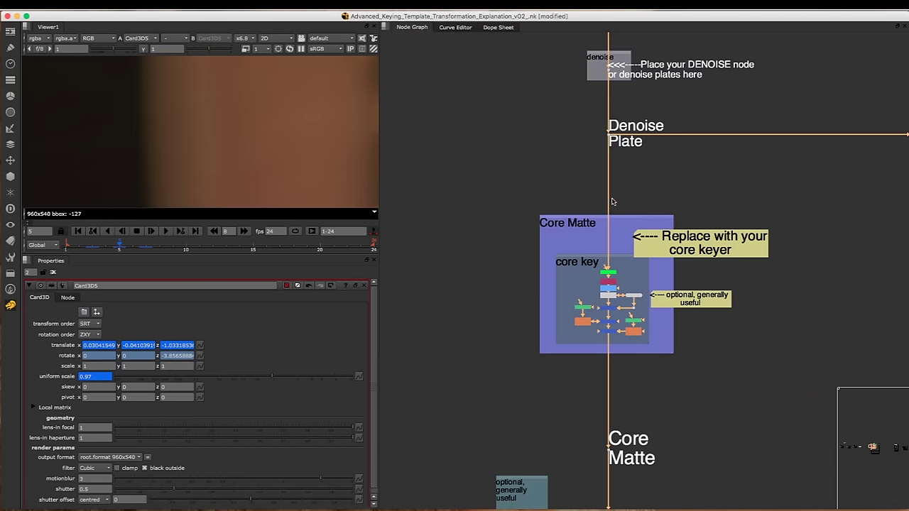
{"action": "scroll", "coordinate": [605, 203], "scroll_direction": "down", "scroll_amount": 5}
{"action": "scroll", "coordinate": [597, 196], "scroll_direction": "up", "scroll_amount": 3}
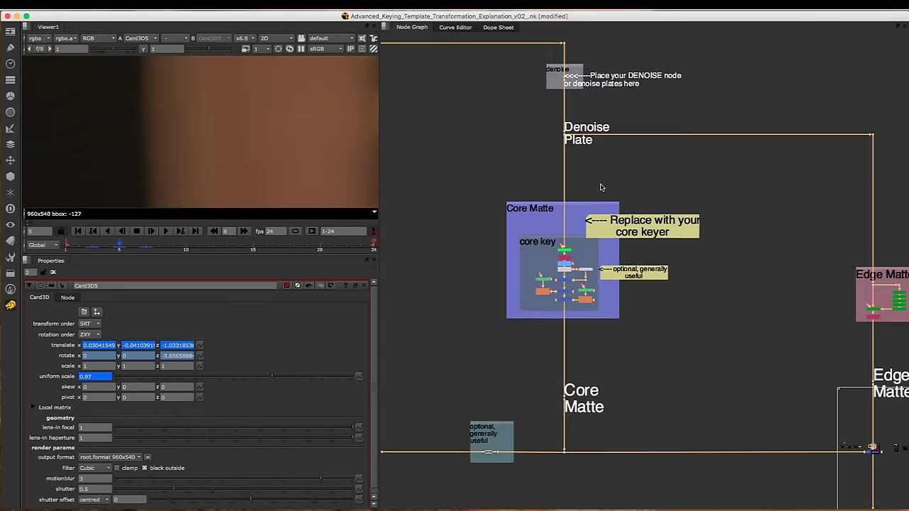
{"action": "scroll", "coordinate": [595, 194], "scroll_direction": "up", "scroll_amount": 4}
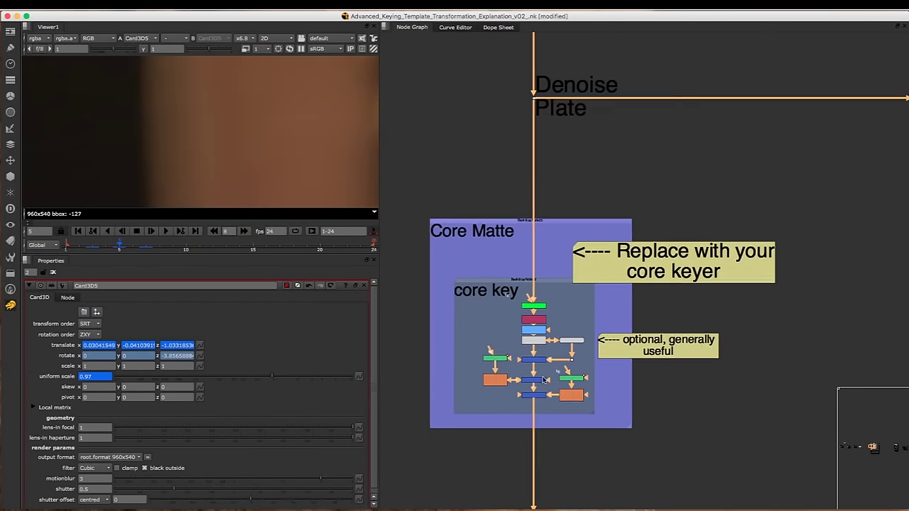
{"action": "scroll", "coordinate": [544, 262], "scroll_direction": "down", "scroll_amount": 2}
{"action": "middle_click_drag", "start_coordinate": [543, 185], "coordinate": [564, 305]}
{"action": "scroll", "coordinate": [599, 138], "scroll_direction": "up", "scroll_amount": 3}
{"action": "left_click_drag", "start_coordinate": [561, 129], "coordinate": [497, 173]}
{"action": "key", "text": "1"}
- Inspect the green screen plate around the shoulders and select the denoise backdrop with its note
{"action": "scroll", "coordinate": [265, 142], "scroll_direction": "down", "scroll_amount": 10}
{"action": "middle_click_drag", "start_coordinate": [241, 183], "coordinate": [167, 210]}
{"action": "scroll", "coordinate": [234, 97], "scroll_direction": "up", "scroll_amount": 4}
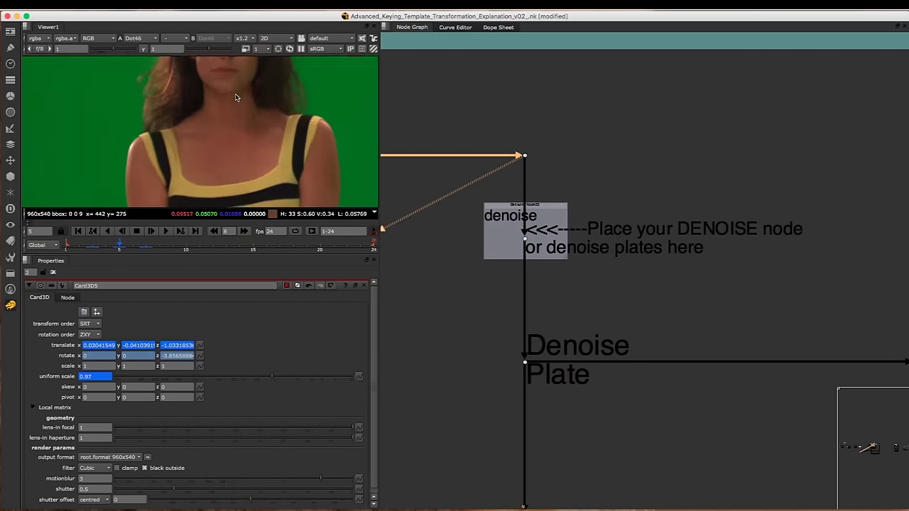
{"action": "middle_click_drag", "start_coordinate": [284, 147], "coordinate": [199, 170]}
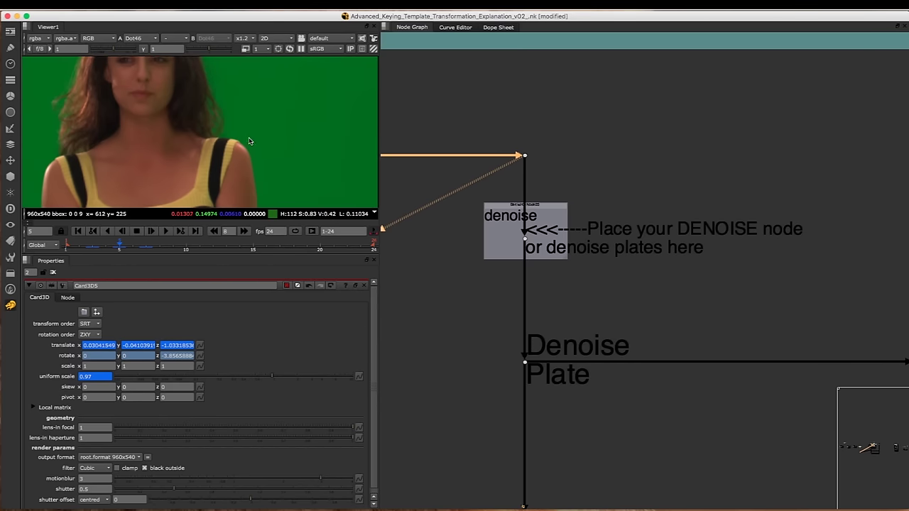
{"action": "middle_click_drag", "start_coordinate": [272, 167], "coordinate": [256, 142]}
{"action": "scroll", "coordinate": [256, 142], "scroll_direction": "up", "scroll_amount": 1}
{"action": "middle_click_drag", "start_coordinate": [546, 210], "coordinate": [506, 179]}
{"action": "scroll", "coordinate": [506, 179], "scroll_direction": "up", "scroll_amount": 1}
{"action": "left_click_drag", "start_coordinate": [629, 150], "coordinate": [404, 269]}
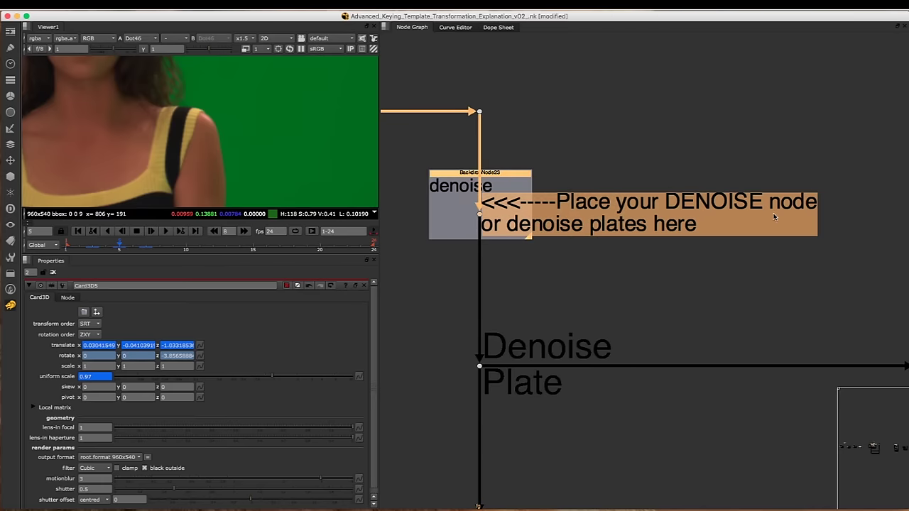
- Examine the pipe feeding the denoise section and the template's instruction notes above it
{"action": "scroll", "coordinate": [509, 116], "scroll_direction": "down", "scroll_amount": 4}
{"action": "middle_click_drag", "start_coordinate": [465, 130], "coordinate": [664, 203]}
{"action": "scroll", "coordinate": [554, 201], "scroll_direction": "down", "scroll_amount": 1}
{"action": "middle_click_drag", "start_coordinate": [446, 193], "coordinate": [589, 228]}
{"action": "middle_click_drag", "start_coordinate": [686, 213], "coordinate": [498, 243]}
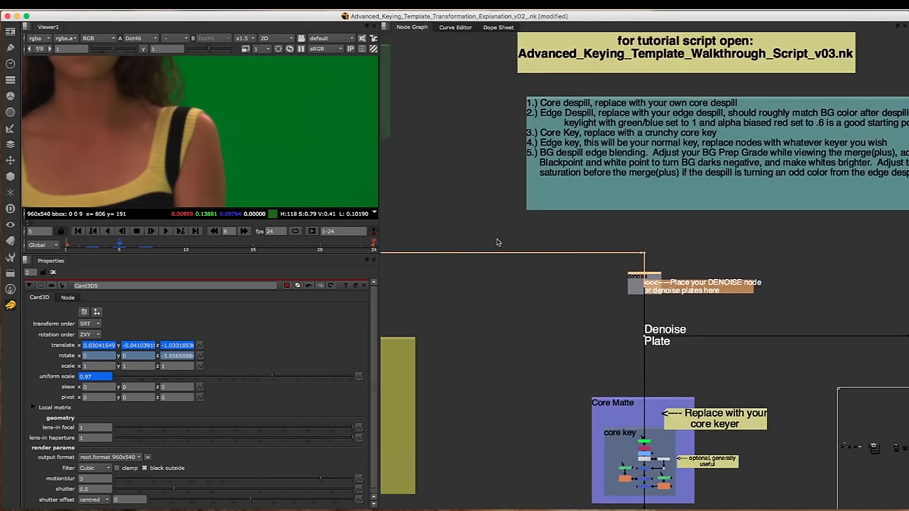
{"action": "middle_click_drag", "start_coordinate": [661, 254], "coordinate": [519, 241]}
{"action": "scroll", "coordinate": [515, 241], "scroll_direction": "up", "scroll_amount": 4}
{"action": "middle_click_drag", "start_coordinate": [539, 286], "coordinate": [520, 194]}
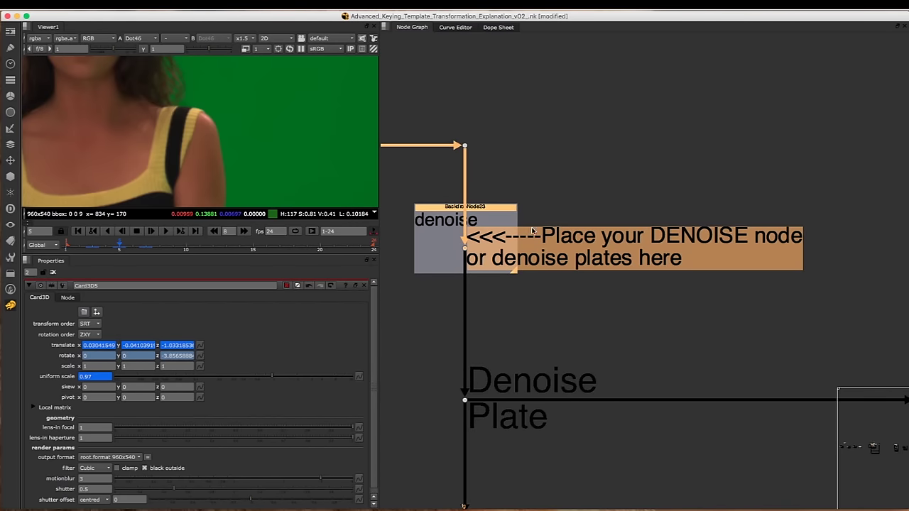
{"action": "middle_click_drag", "start_coordinate": [532, 230], "coordinate": [551, 203]}
- Detach the denoise dot from the main plate pipe and paste a copy of the GS Read node beside it
{"action": "left_click", "coordinate": [580, 185]}
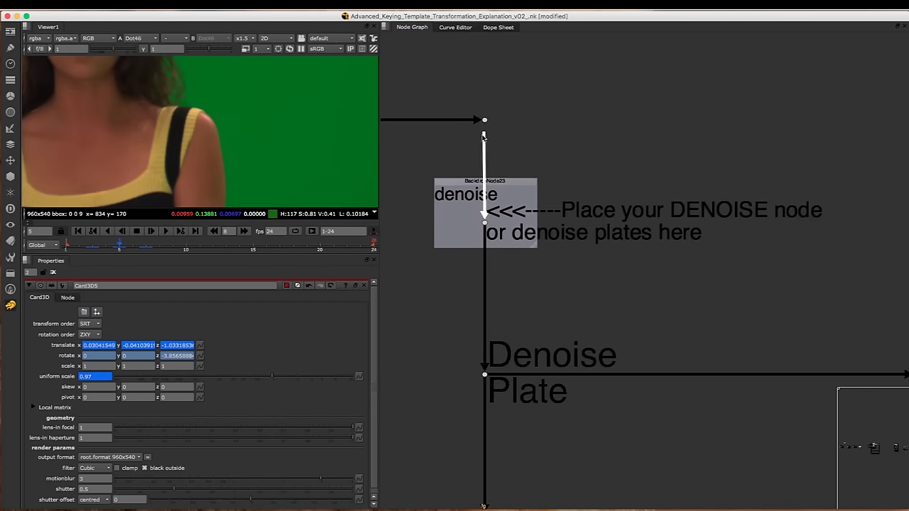
{"action": "scroll", "coordinate": [485, 135], "scroll_direction": "down", "scroll_amount": 3}
{"action": "middle_click_drag", "start_coordinate": [506, 142], "coordinate": [596, 236]}
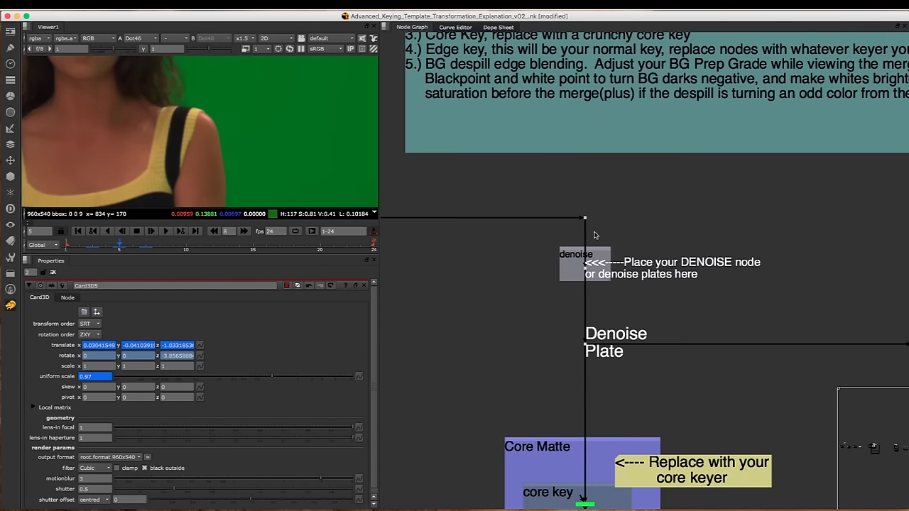
{"action": "scroll", "coordinate": [554, 259], "scroll_direction": "down", "scroll_amount": 2}
{"action": "middle_click_drag", "start_coordinate": [514, 254], "coordinate": [708, 442]}
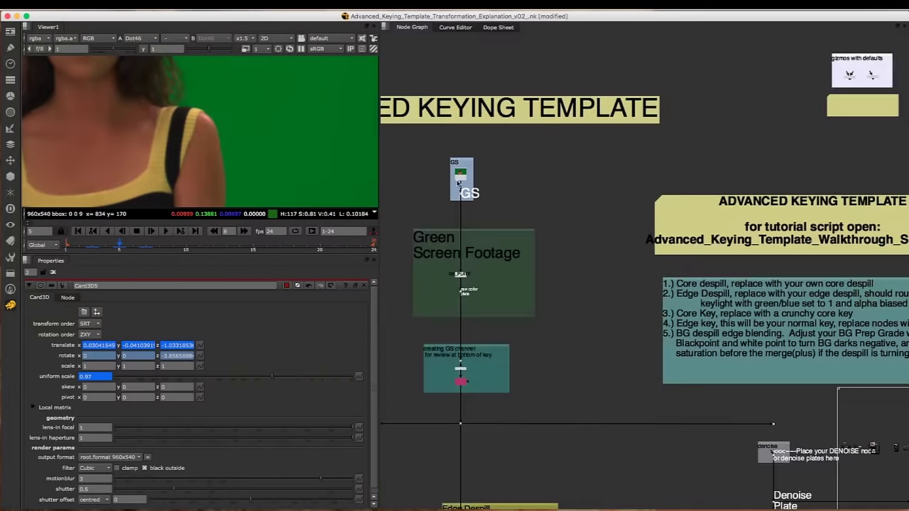
{"action": "scroll", "coordinate": [449, 174], "scroll_direction": "up", "scroll_amount": 4}
{"action": "scroll", "coordinate": [579, 173], "scroll_direction": "down", "scroll_amount": 4}
{"action": "middle_click_drag", "start_coordinate": [557, 249], "coordinate": [439, 200]}
{"action": "scroll", "coordinate": [595, 284], "scroll_direction": "up", "scroll_amount": 4}
{"action": "scroll", "coordinate": [639, 204], "scroll_direction": "up", "scroll_amount": 1}
{"action": "key", "text": "ctrl+v"}
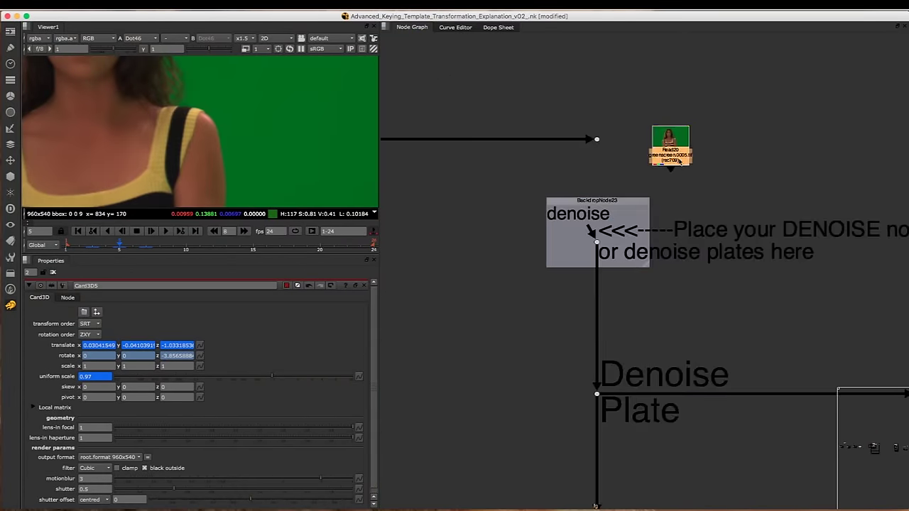
- Connect the pasted Read node to the denoise dot and align it above the denoise backdrop
{"action": "left_click_drag", "start_coordinate": [657, 168], "coordinate": [665, 169]}
{"action": "left_click_drag", "start_coordinate": [666, 172], "coordinate": [628, 274]}
{"action": "left_click_drag", "start_coordinate": [659, 158], "coordinate": [612, 229]}
{"action": "middle_click_drag", "start_coordinate": [613, 228], "coordinate": [590, 152]}
{"action": "left_click_drag", "start_coordinate": [590, 152], "coordinate": [582, 151]}
- Select the whole matte branch, from the denoise section through the Core Matte and Edge Matte to the Combined Matte
{"action": "scroll", "coordinate": [591, 164], "scroll_direction": "down", "scroll_amount": 3}
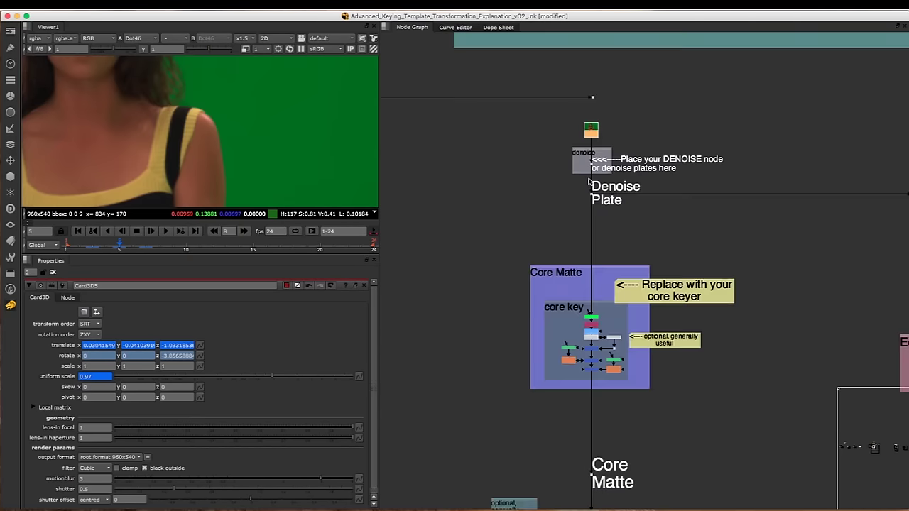
{"action": "scroll", "coordinate": [592, 169], "scroll_direction": "down", "scroll_amount": 5}
{"action": "left_click_drag", "start_coordinate": [516, 130], "coordinate": [810, 415]}
{"action": "scroll", "coordinate": [657, 186], "scroll_direction": "up", "scroll_amount": 2}
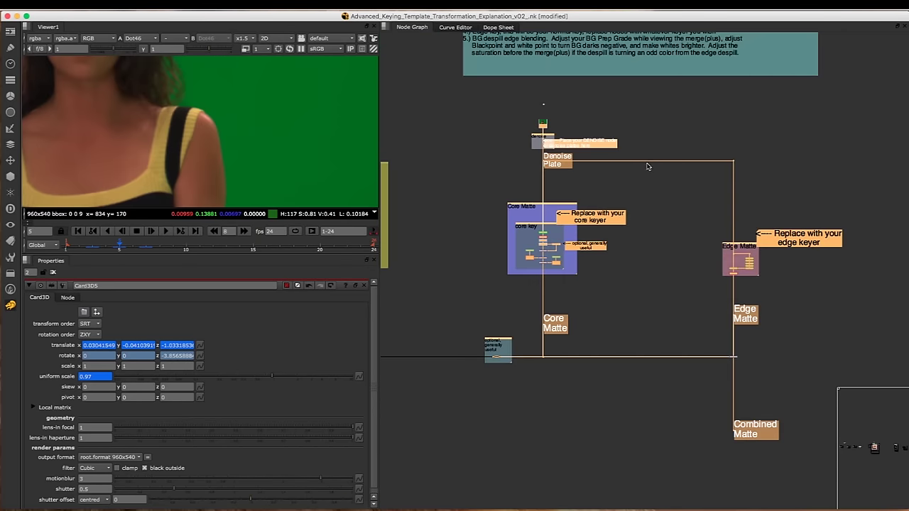
- Examine the layout of the Core Despill and Edge Despill branches relative to the separately fed matte branch
{"action": "middle_click_drag", "start_coordinate": [598, 236], "coordinate": [610, 199]}
{"action": "scroll", "coordinate": [575, 182], "scroll_direction": "up", "scroll_amount": 3}
{"action": "scroll", "coordinate": [609, 199], "scroll_direction": "down", "scroll_amount": 4}
{"action": "middle_click_drag", "start_coordinate": [399, 154], "coordinate": [579, 227]}
{"action": "scroll", "coordinate": [558, 150], "scroll_direction": "up", "scroll_amount": 3}
{"action": "middle_click_drag", "start_coordinate": [632, 215], "coordinate": [625, 145]}
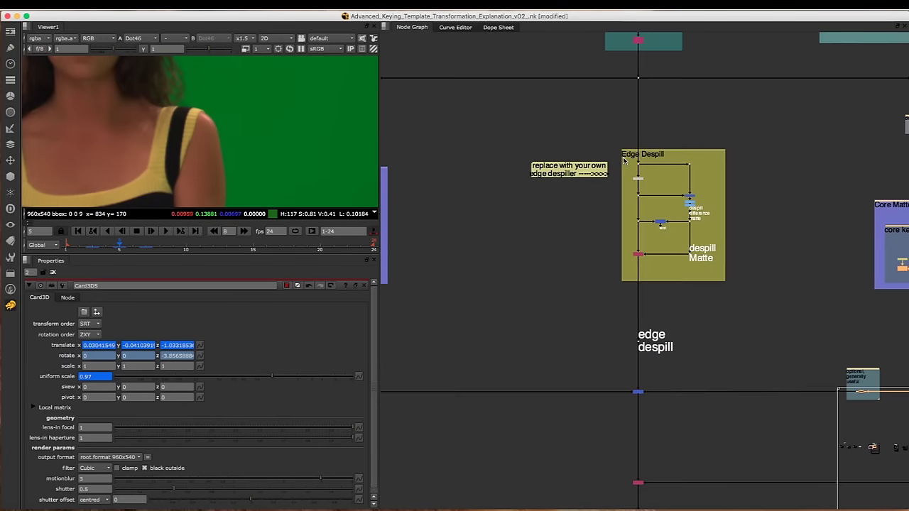
{"action": "scroll", "coordinate": [656, 163], "scroll_direction": "up", "scroll_amount": 2}
{"action": "scroll", "coordinate": [559, 135], "scroll_direction": "down", "scroll_amount": 3}
{"action": "middle_click_drag", "start_coordinate": [441, 166], "coordinate": [594, 168]}
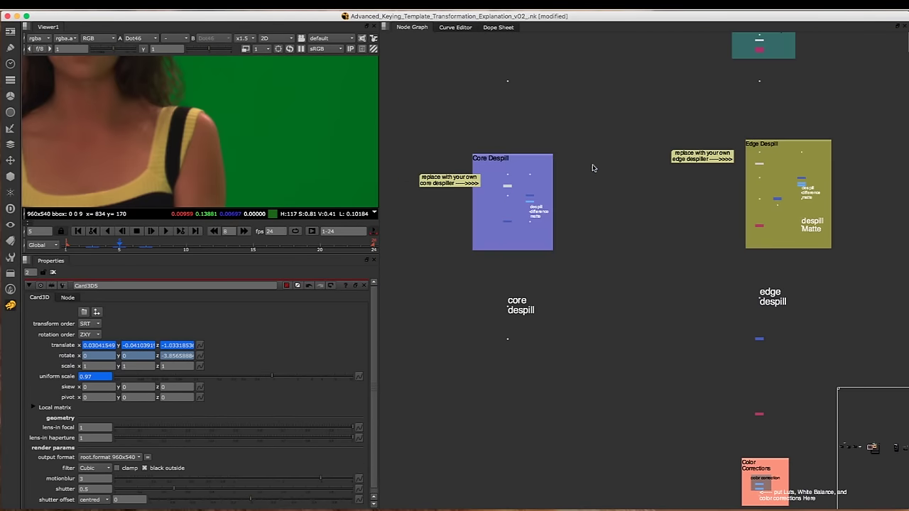
{"action": "middle_click_drag", "start_coordinate": [704, 196], "coordinate": [566, 188]}
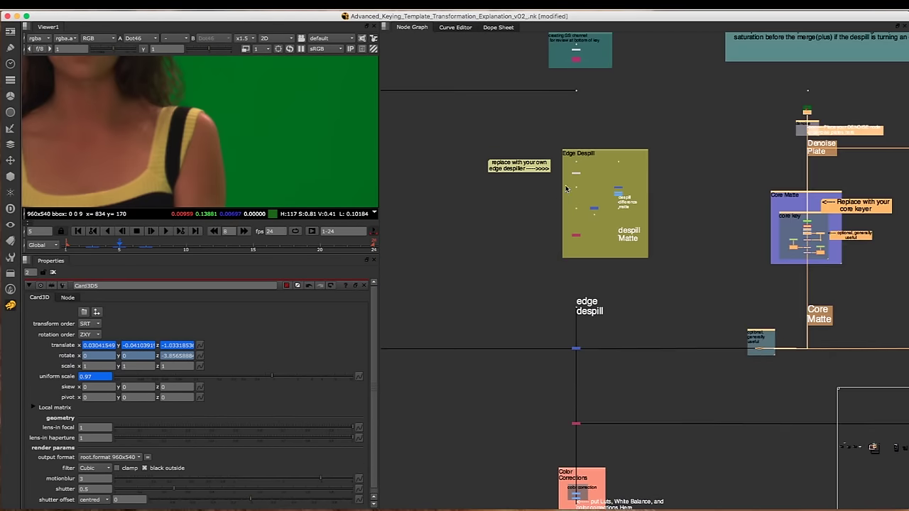
{"action": "scroll", "coordinate": [630, 182], "scroll_direction": "up", "scroll_amount": 9}
{"action": "mouse_move", "coordinate": [812, 105]}
{"action": "middle_mouse_down"}
{"action": "mouse_move", "coordinate": [631, 181]}
{"action": "mouse_move", "coordinate": [770, 157]}
{"action": "middle_mouse_up"}
{"action": "scroll", "coordinate": [601, 164], "scroll_direction": "down", "scroll_amount": 6}
{"action": "middle_click_drag", "start_coordinate": [517, 173], "coordinate": [666, 186]}
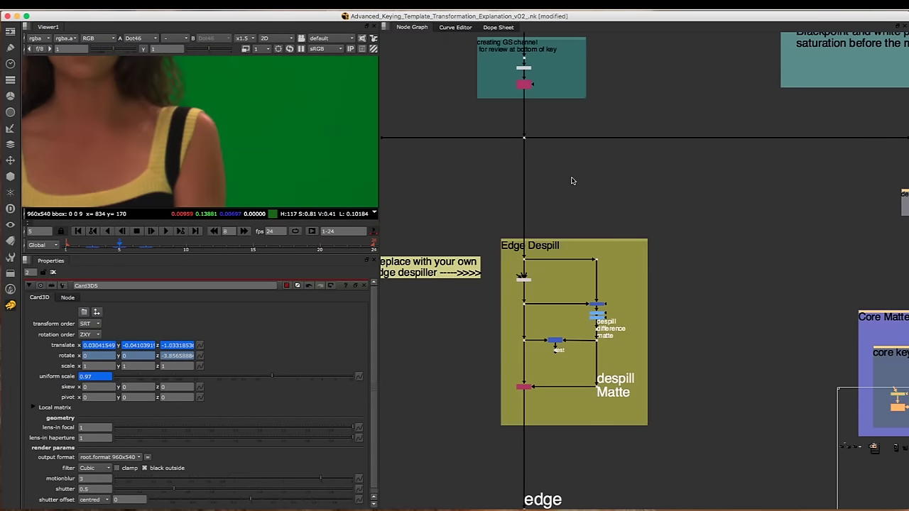
{"action": "scroll", "coordinate": [631, 159], "scroll_direction": "down", "scroll_amount": 3}
{"action": "middle_click_drag", "start_coordinate": [844, 195], "coordinate": [658, 193]}
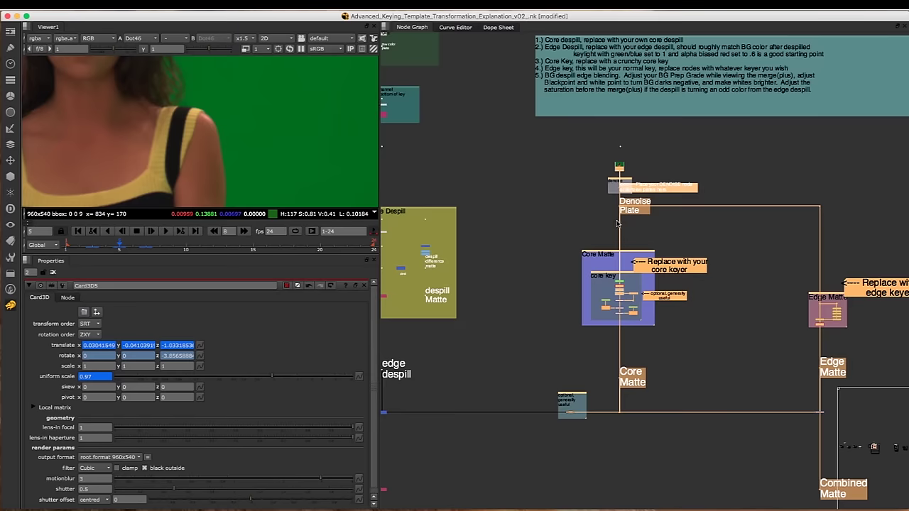
- Select the Core Matte keyer group, followed by the Edge Matte keyer group, to show the two separate keys
{"action": "scroll", "coordinate": [660, 182], "scroll_direction": "up", "scroll_amount": 4}
{"action": "scroll", "coordinate": [605, 178], "scroll_direction": "down", "scroll_amount": 3}
{"action": "middle_click_drag", "start_coordinate": [606, 179], "coordinate": [559, 135]}
{"action": "left_click_drag", "start_coordinate": [454, 187], "coordinate": [651, 341]}
{"action": "middle_click_drag", "start_coordinate": [729, 266], "coordinate": [611, 262]}
{"action": "left_click_drag", "start_coordinate": [601, 212], "coordinate": [809, 336]}
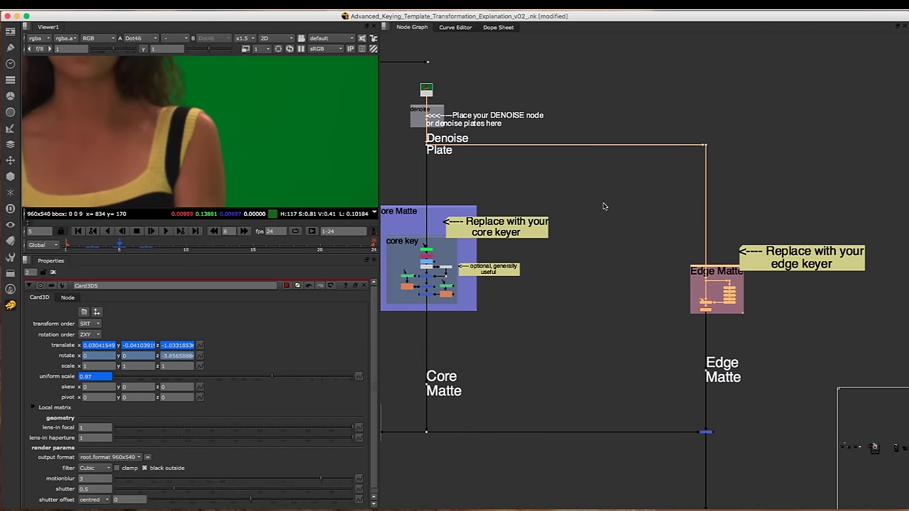
{"action": "middle_click_drag", "start_coordinate": [442, 209], "coordinate": [555, 186]}
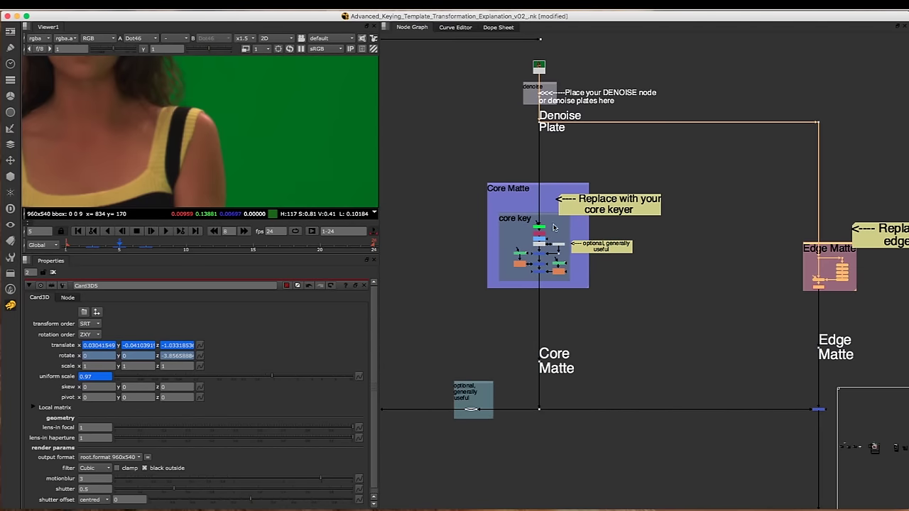
- View the output of the Shuffle node that ends the Edge Matte keyer
{"action": "scroll", "coordinate": [553, 229], "scroll_direction": "up", "scroll_amount": 5}
{"action": "scroll", "coordinate": [574, 176], "scroll_direction": "down", "scroll_amount": 3}
{"action": "middle_click_drag", "start_coordinate": [574, 176], "coordinate": [483, 181]}
{"action": "middle_click_drag", "start_coordinate": [751, 194], "coordinate": [475, 199]}
{"action": "scroll", "coordinate": [633, 265], "scroll_direction": "up", "scroll_amount": 3}
{"action": "scroll", "coordinate": [634, 271], "scroll_direction": "up", "scroll_amount": 3}
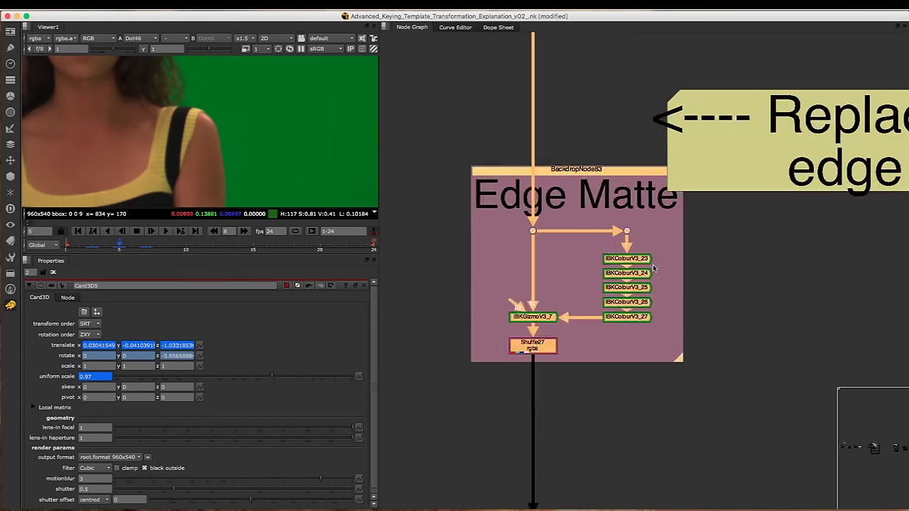
{"action": "left_click_drag", "start_coordinate": [469, 331], "coordinate": [574, 371]}
{"action": "key", "text": "1"}
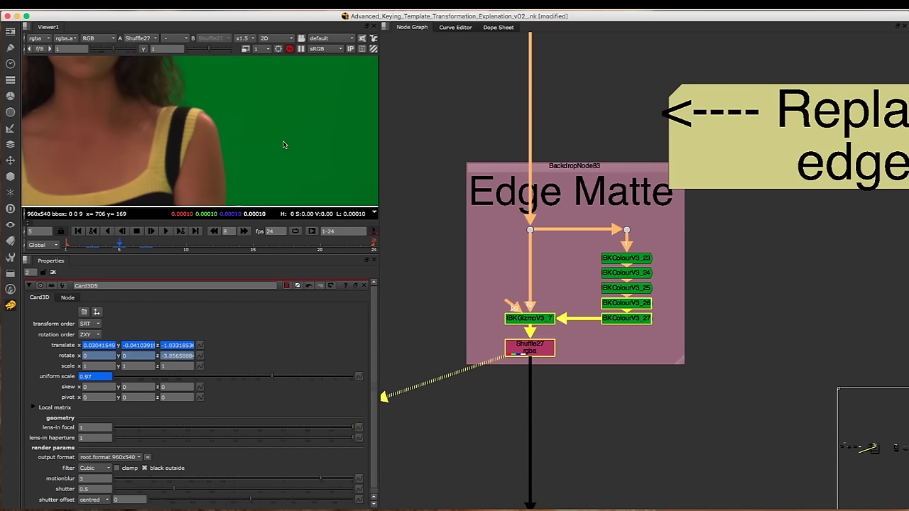
- Examine the edge matte's hair detail and its dark background area in the viewer
{"action": "scroll", "coordinate": [252, 130], "scroll_direction": "down", "scroll_amount": 4}
{"action": "middle_click_drag", "start_coordinate": [226, 122], "coordinate": [311, 112]}
{"action": "scroll", "coordinate": [311, 112], "scroll_direction": "up", "scroll_amount": 2}
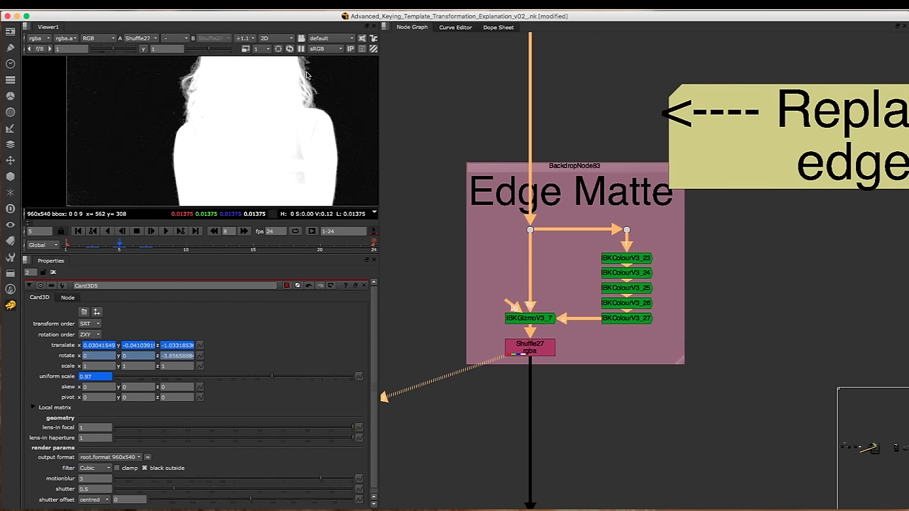
{"action": "scroll", "coordinate": [188, 85], "scroll_direction": "up", "scroll_amount": 4}
{"action": "scroll", "coordinate": [262, 118], "scroll_direction": "down", "scroll_amount": 4}
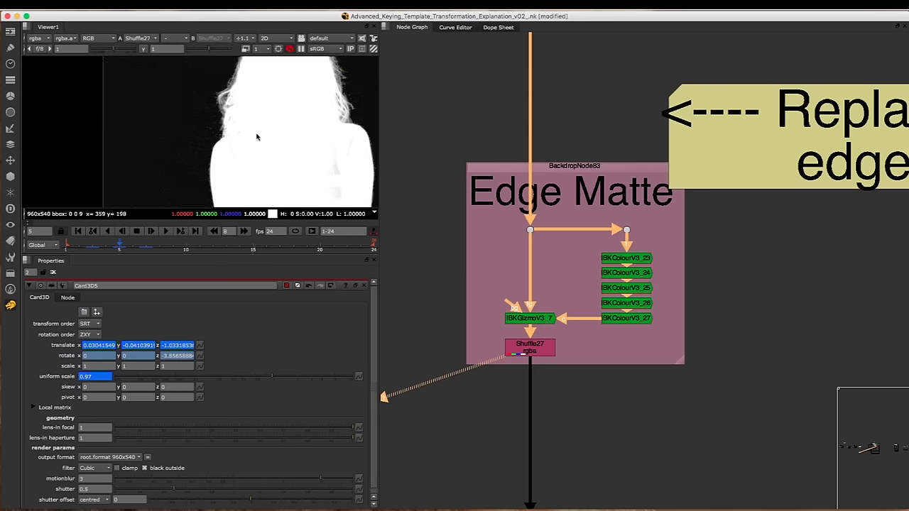
{"action": "scroll", "coordinate": [141, 107], "scroll_direction": "up", "scroll_amount": 4}
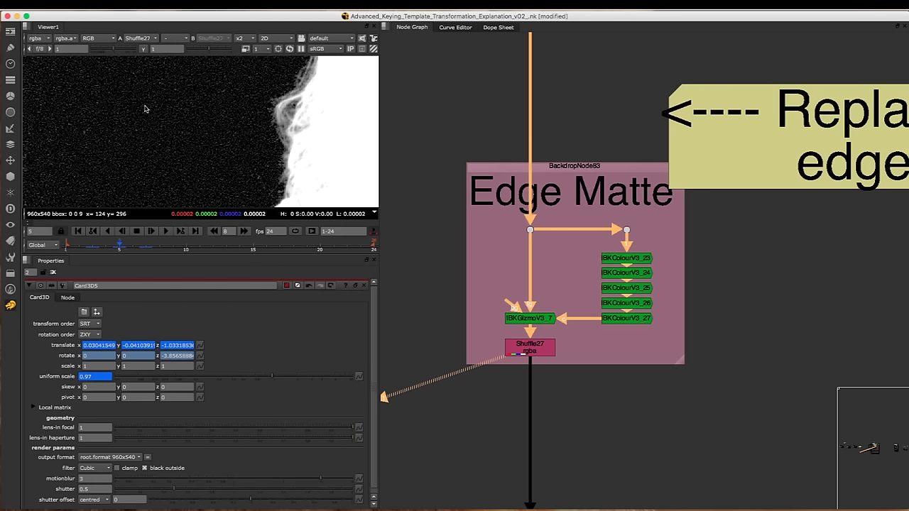
{"action": "left_click_drag", "start_coordinate": [240, 158], "coordinate": [240, 159]}
{"action": "middle_click_drag", "start_coordinate": [240, 128], "coordinate": [172, 108]}
{"action": "scroll", "coordinate": [223, 148], "scroll_direction": "down", "scroll_amount": 1}
{"action": "scroll", "coordinate": [279, 128], "scroll_direction": "down", "scroll_amount": 5}
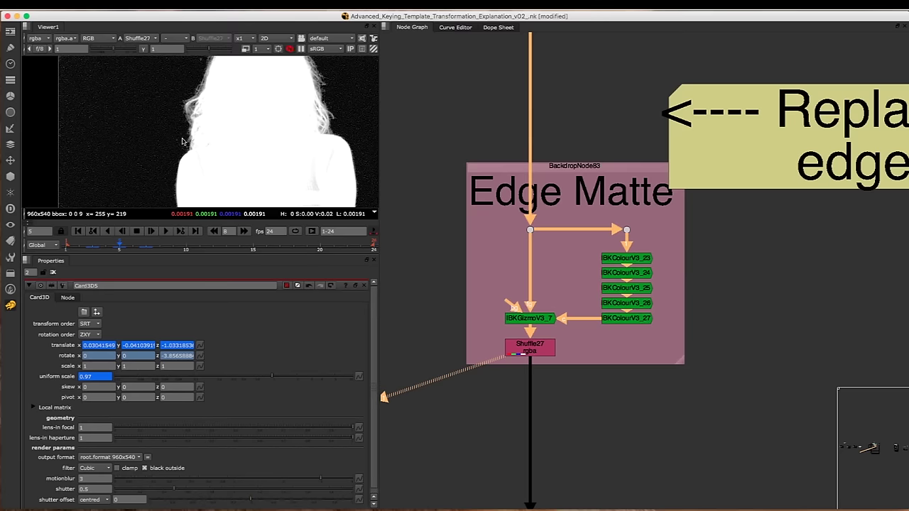
{"action": "scroll", "coordinate": [239, 145], "scroll_direction": "down", "scroll_amount": 3}
{"action": "scroll", "coordinate": [239, 144], "scroll_direction": "up", "scroll_amount": 5}
{"action": "scroll", "coordinate": [617, 122], "scroll_direction": "down", "scroll_amount": 5}
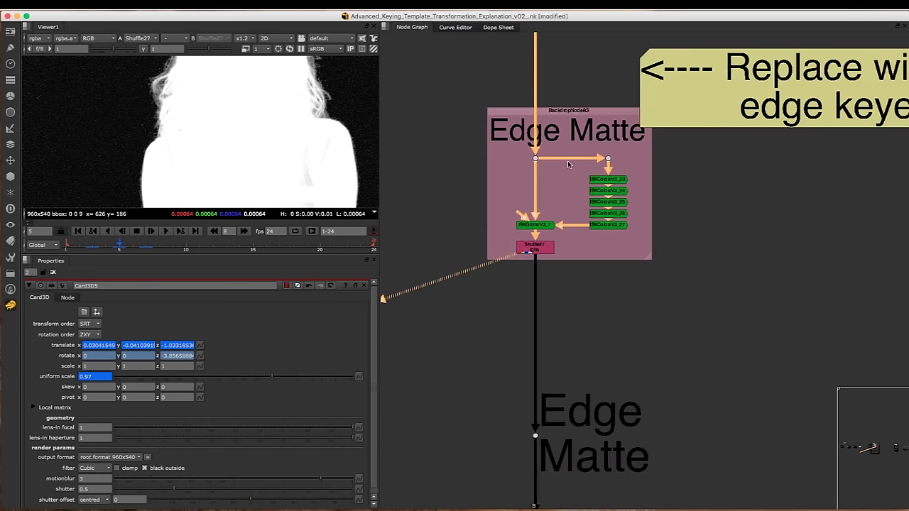
- View the Core Matte result at its labelled dot, and select the dot below that feeds the merge
{"action": "scroll", "coordinate": [586, 227], "scroll_direction": "up", "scroll_amount": 3}
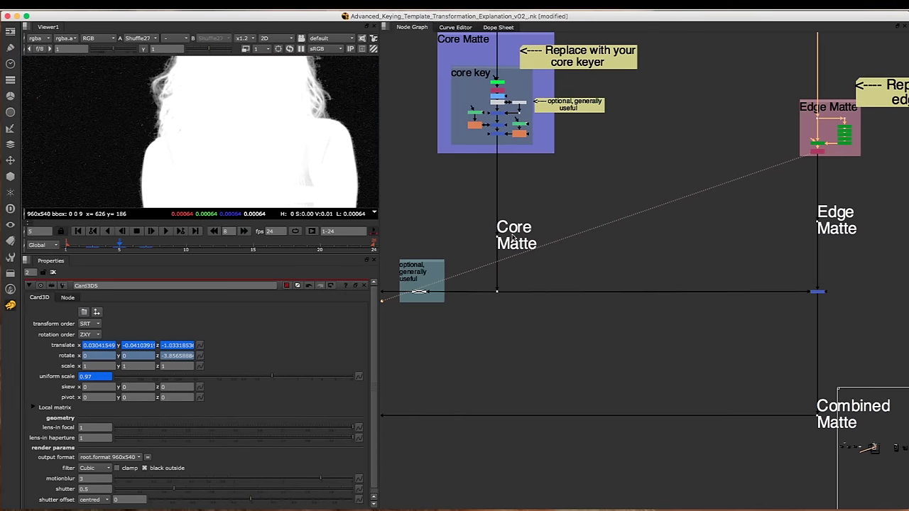
{"action": "left_click", "coordinate": [564, 238]}
{"action": "middle_click_drag", "start_coordinate": [589, 265], "coordinate": [552, 247]}
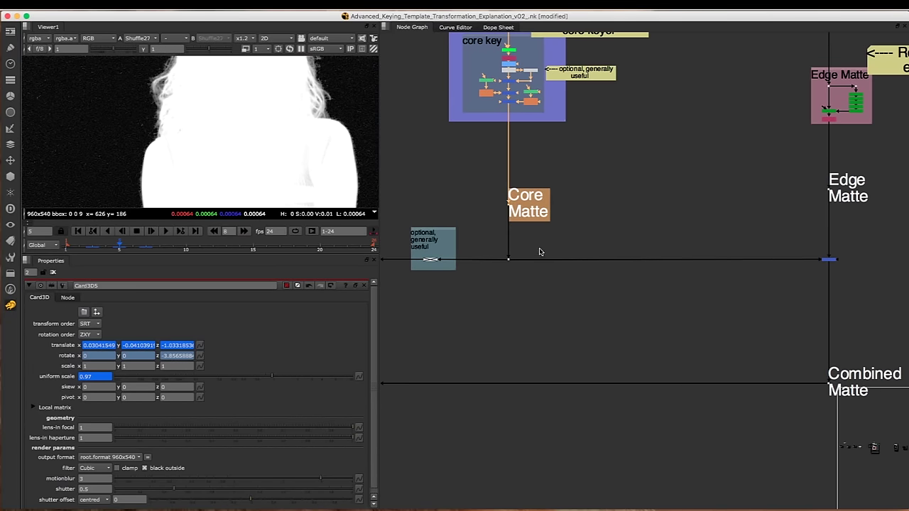
{"action": "left_click_drag", "start_coordinate": [538, 249], "coordinate": [491, 306]}
{"action": "key", "text": "1"}
{"action": "left_click_drag", "start_coordinate": [546, 164], "coordinate": [477, 215]}
{"action": "left_click_drag", "start_coordinate": [556, 234], "coordinate": [492, 303]}
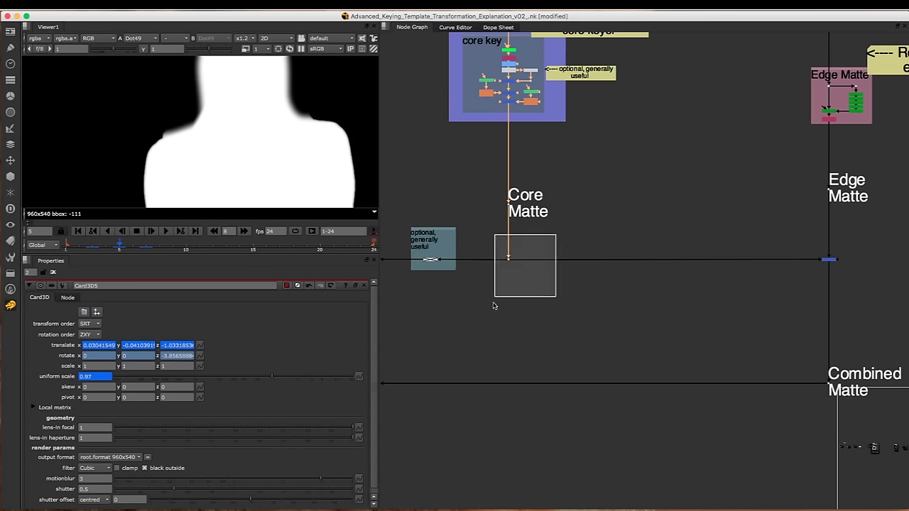
- View the screen Merge joining the core and edge mattes, and toggle it off and on to compare
{"action": "middle_click_drag", "start_coordinate": [820, 278], "coordinate": [615, 266]}
{"action": "scroll", "coordinate": [628, 255], "scroll_direction": "up", "scroll_amount": 4}
{"action": "left_click_drag", "start_coordinate": [692, 178], "coordinate": [572, 295]}
{"action": "key", "text": "1"}
{"action": "left_click_drag", "start_coordinate": [694, 179], "coordinate": [584, 280]}
{"action": "key", "text": "d"}
{"action": "key", "text": "d"}
{"action": "key", "text": "d"}
{"action": "key", "text": "d"}
- Lower the viewer gamma to 0.22, compare the matte with the screen Merge off and on, and reset the gamma
{"action": "left_click_drag", "start_coordinate": [203, 50], "coordinate": [197, 49]}
{"action": "left_click_drag", "start_coordinate": [658, 190], "coordinate": [571, 280]}
{"action": "key", "text": "d"}
{"action": "key", "text": "d"}
{"action": "key", "text": "d"}
{"action": "key", "text": "d"}
{"action": "key", "text": "d"}
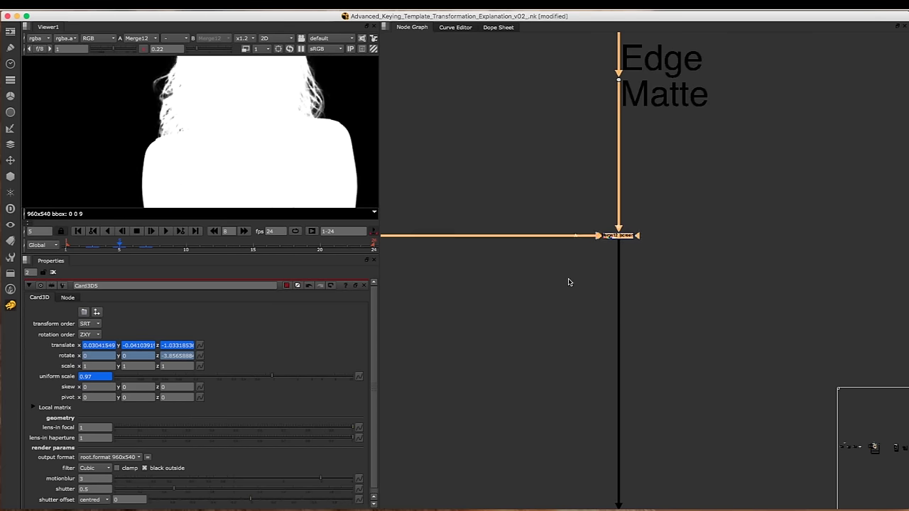
{"action": "key", "text": "d"}
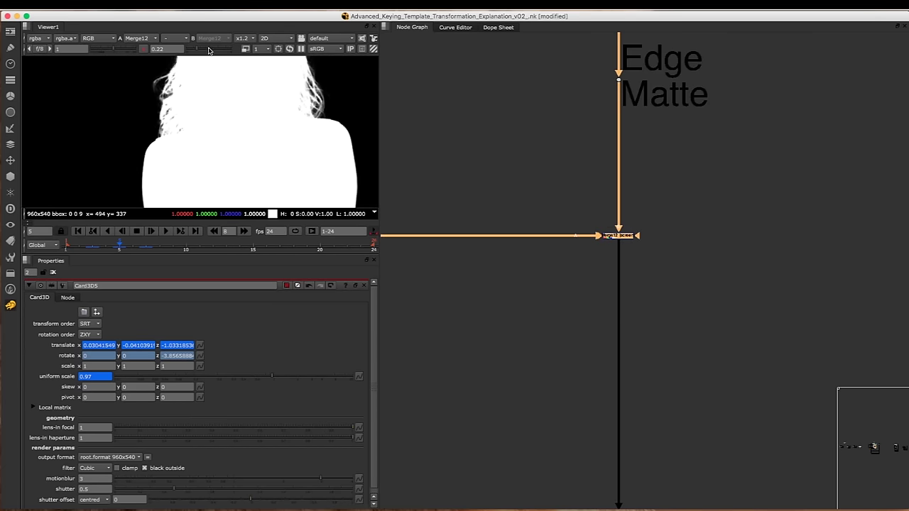
{"action": "left_click", "coordinate": [209, 50]}
- View the Combined Matte dot and examine how the Core Matte and Edge Matte branches lead into it
{"action": "scroll", "coordinate": [640, 142], "scroll_direction": "down", "scroll_amount": 5}
{"action": "middle_click_drag", "start_coordinate": [648, 266], "coordinate": [644, 197]}
{"action": "scroll", "coordinate": [643, 198], "scroll_direction": "up", "scroll_amount": 2}
{"action": "left_click_drag", "start_coordinate": [662, 204], "coordinate": [530, 383]}
{"action": "key", "text": "1"}
{"action": "scroll", "coordinate": [604, 245], "scroll_direction": "down", "scroll_amount": 2}
{"action": "middle_click_drag", "start_coordinate": [586, 251], "coordinate": [605, 287]}
{"action": "scroll", "coordinate": [616, 264], "scroll_direction": "down", "scroll_amount": 4}
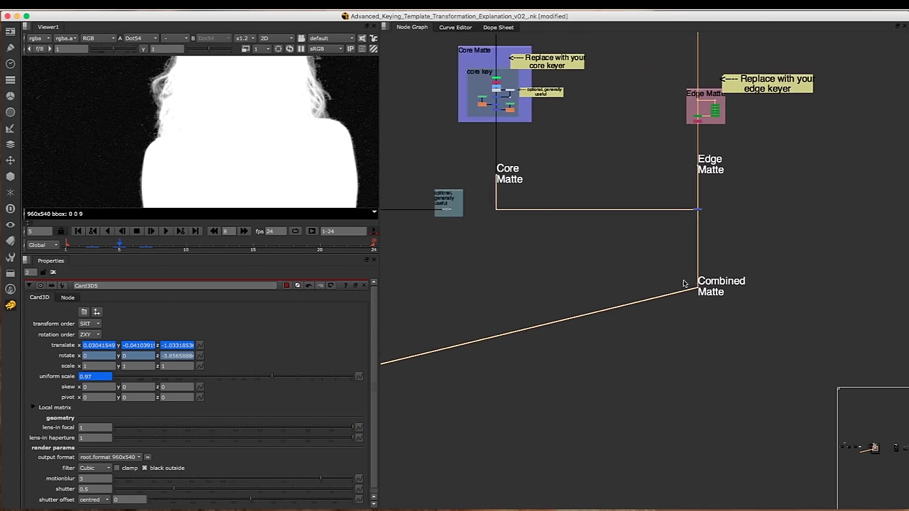
- View the ExponBlur node in the "optional, generally useful" backdrop and toggle it to compare the core matte
{"action": "scroll", "coordinate": [601, 263], "scroll_direction": "up", "scroll_amount": 3}
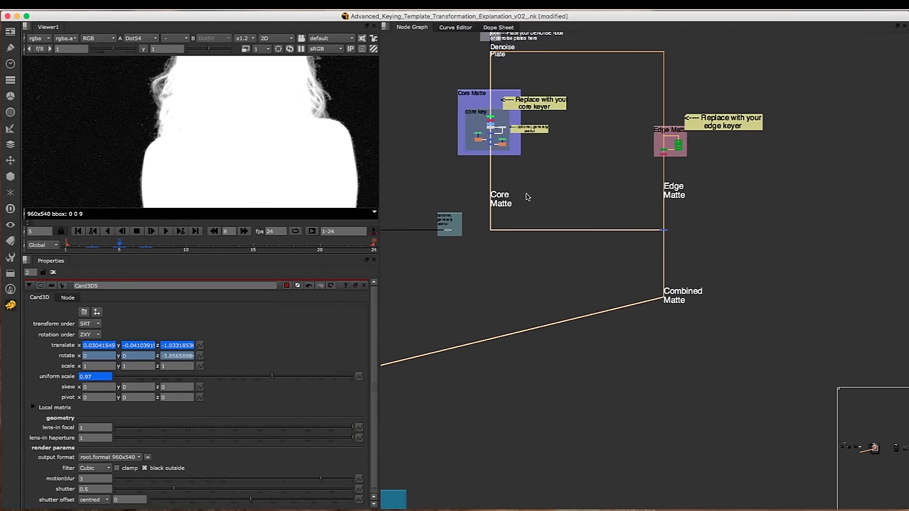
{"action": "scroll", "coordinate": [568, 199], "scroll_direction": "up", "scroll_amount": 6}
{"action": "left_click_drag", "start_coordinate": [614, 201], "coordinate": [507, 292]}
{"action": "key", "text": "1"}
{"action": "key", "text": "d"}
{"action": "key", "text": "d"}
{"action": "key", "text": "d"}
{"action": "key", "text": "d"}
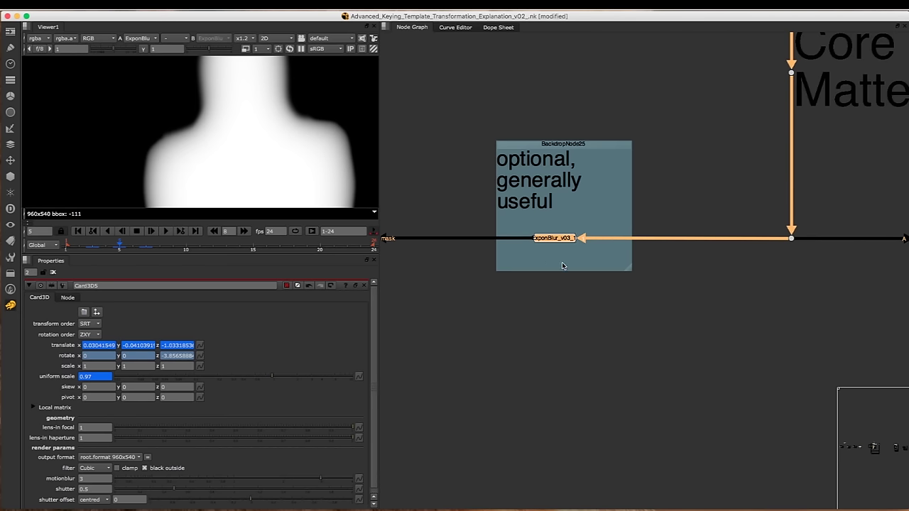
- Open the ExponBlur settings, close the Card3D5 settings, and set size to -5.4 and Multiplier to 2.92
{"action": "scroll", "coordinate": [561, 264], "scroll_direction": "up", "scroll_amount": 3}
{"action": "left_click_drag", "start_coordinate": [622, 166], "coordinate": [479, 258]}
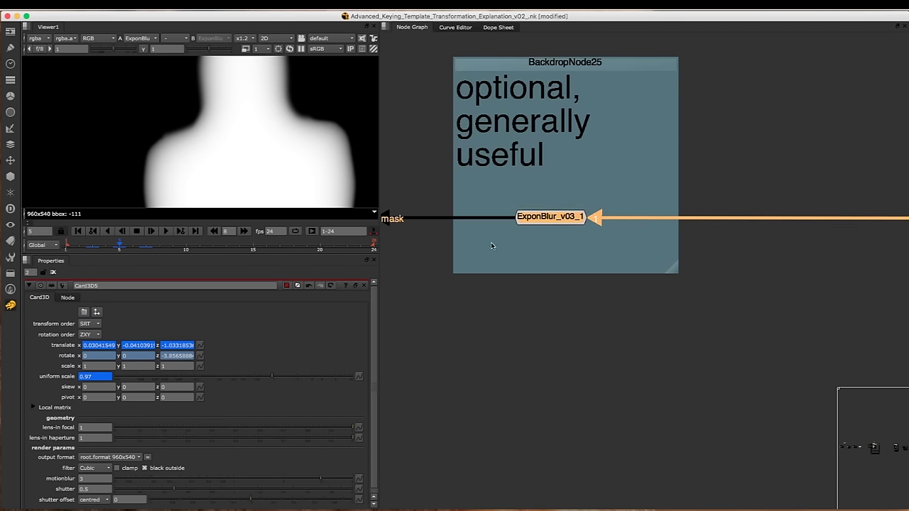
{"action": "double_click", "coordinate": [554, 217]}
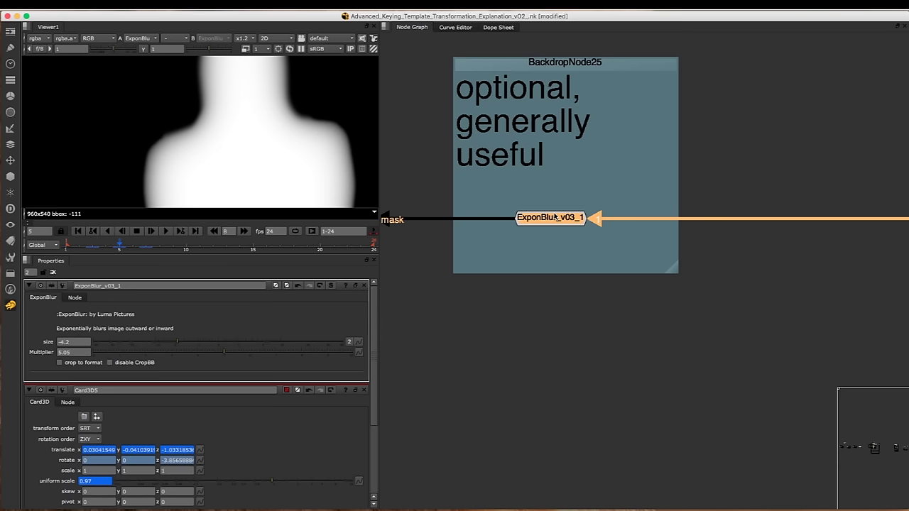
{"action": "left_click", "coordinate": [363, 389]}
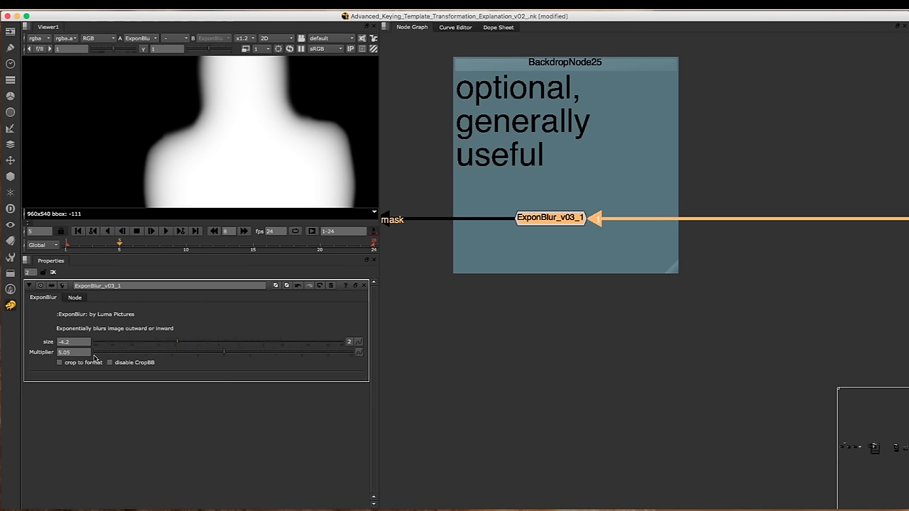
{"action": "mouse_move", "coordinate": [182, 344]}
{"action": "left_mouse_down"}
{"action": "mouse_move", "coordinate": [219, 341]}
{"action": "mouse_move", "coordinate": [128, 353]}
{"action": "mouse_move", "coordinate": [215, 353]}
{"action": "mouse_move", "coordinate": [173, 349]}
{"action": "left_mouse_up"}
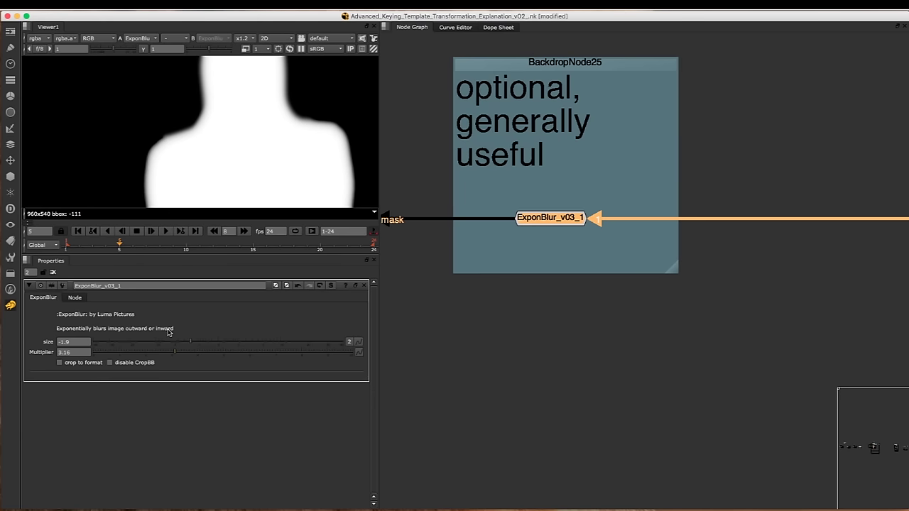
{"action": "left_click_drag", "start_coordinate": [256, 345], "coordinate": [175, 350]}
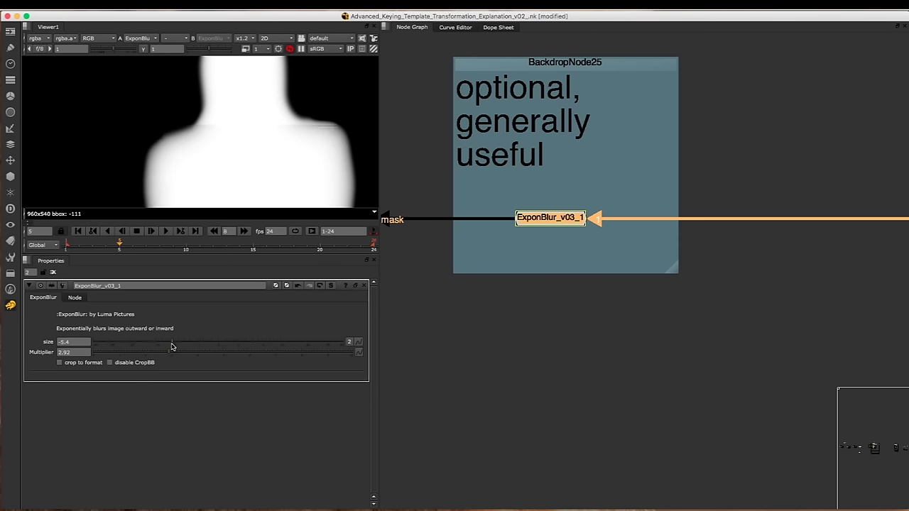
- View the Keymix node that mixes the core and edge despills through the blurred core matte
{"action": "scroll", "coordinate": [672, 142], "scroll_direction": "down", "scroll_amount": 5}
{"action": "middle_click_drag", "start_coordinate": [672, 142], "coordinate": [622, 164]}
{"action": "scroll", "coordinate": [623, 164], "scroll_direction": "down", "scroll_amount": 2}
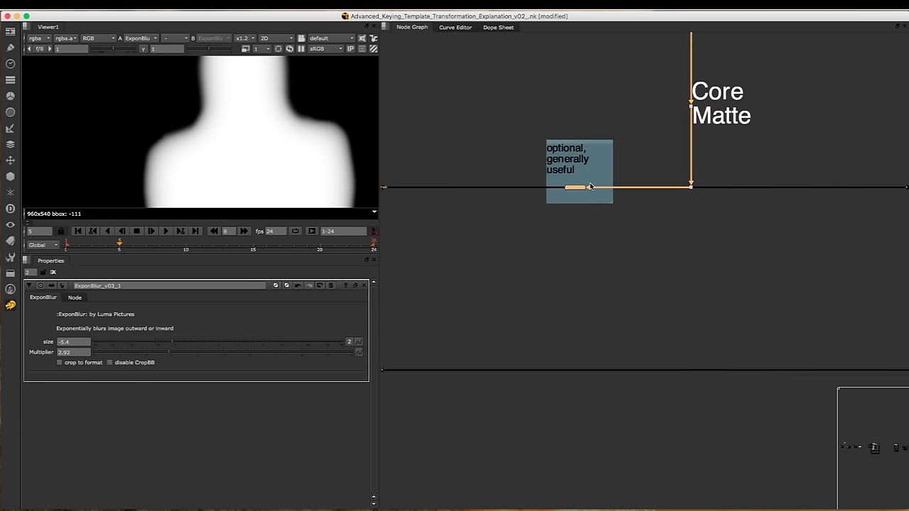
{"action": "middle_click_drag", "start_coordinate": [419, 194], "coordinate": [720, 191]}
{"action": "middle_click_drag", "start_coordinate": [456, 157], "coordinate": [619, 156]}
{"action": "scroll", "coordinate": [619, 156], "scroll_direction": "up", "scroll_amount": 3}
{"action": "left_click_drag", "start_coordinate": [619, 155], "coordinate": [519, 248]}
{"action": "key", "text": "1"}
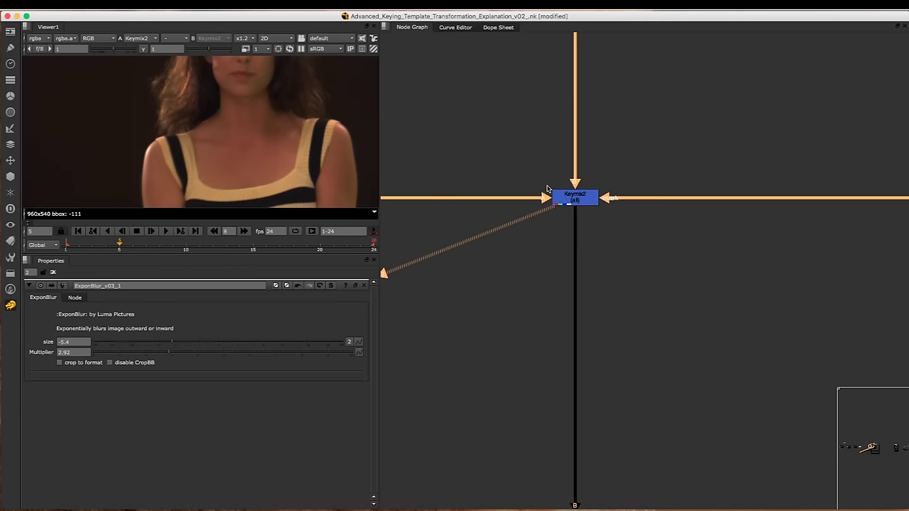
- Compare the keymixed despill around the shoulder strap with the ExponBlur node repeatedly disabled and enabled
{"action": "scroll", "coordinate": [446, 140], "scroll_direction": "down", "scroll_amount": 3}
{"action": "middle_click_drag", "start_coordinate": [505, 198], "coordinate": [453, 200]}
{"action": "middle_click_drag", "start_coordinate": [854, 197], "coordinate": [657, 197]}
{"action": "scroll", "coordinate": [672, 175], "scroll_direction": "up", "scroll_amount": 5}
{"action": "left_click", "coordinate": [681, 152]}
{"action": "key", "text": "d"}
{"action": "scroll", "coordinate": [139, 156], "scroll_direction": "up", "scroll_amount": 6}
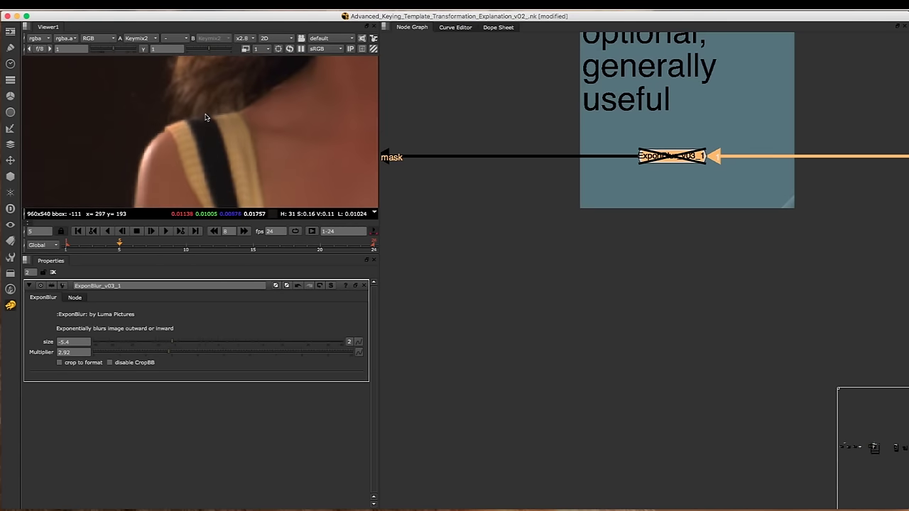
{"action": "key", "text": "d"}
{"action": "key", "text": "d"}
{"action": "key", "text": "d"}
{"action": "key", "text": "d"}
{"action": "key", "text": "d"}
{"action": "key", "text": "d"}
{"action": "key", "text": "d"}
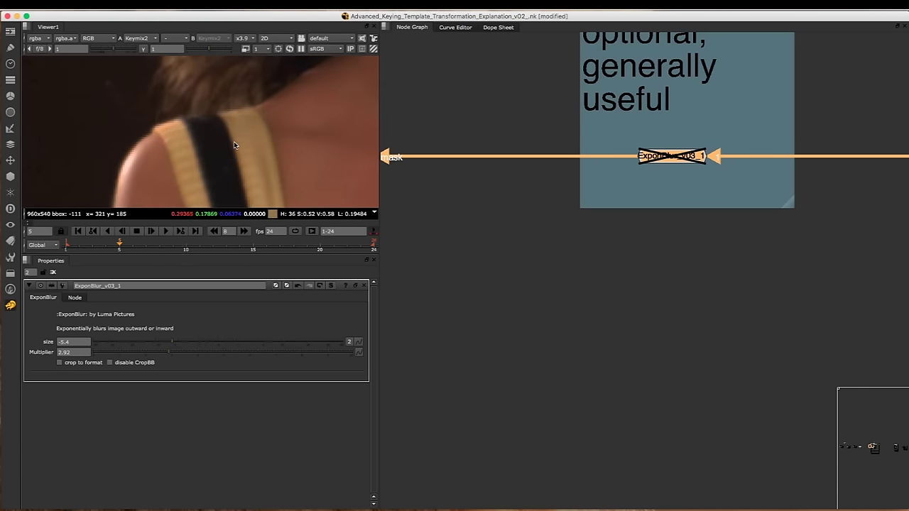
{"action": "key", "text": "d"}
{"action": "key", "text": "d"}
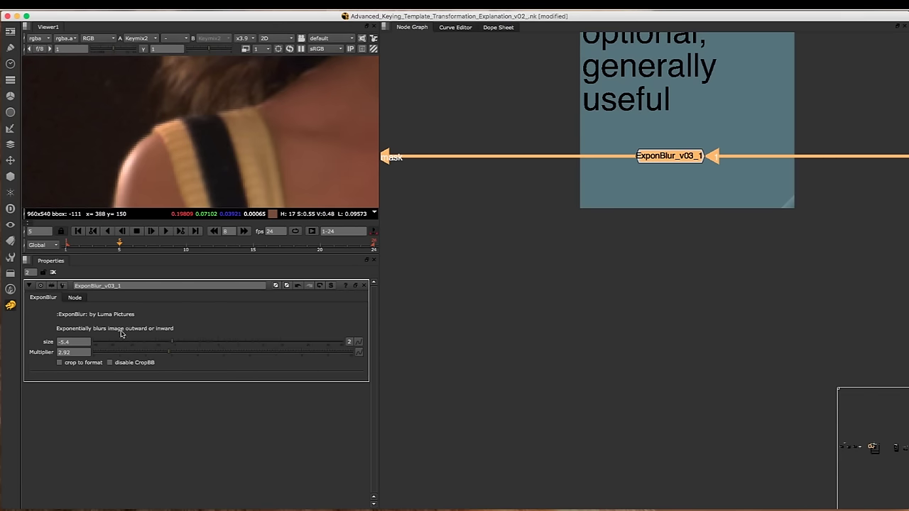
- Set the ExponBlur size to -0.7 and Multiplier to 2.4, and toggle the node to compare
{"action": "left_click", "coordinate": [188, 343]}
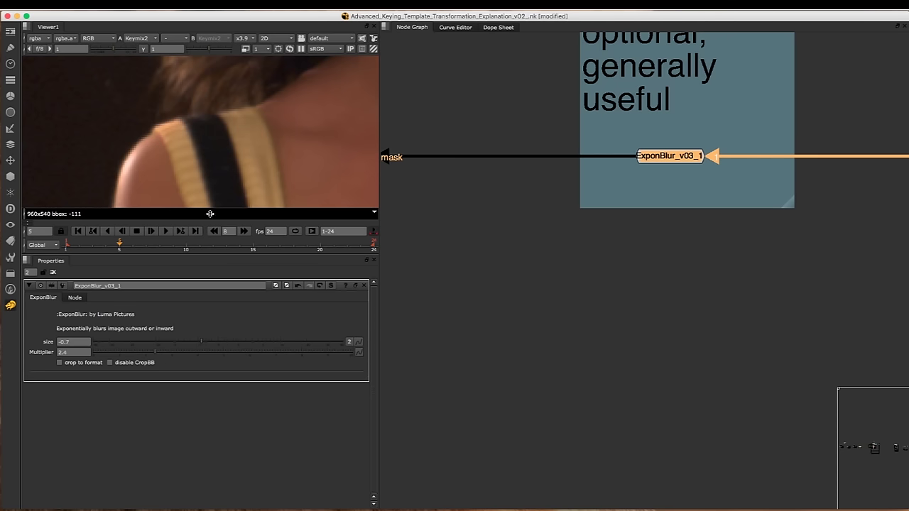
{"action": "scroll", "coordinate": [641, 185], "scroll_direction": "down", "scroll_amount": 5}
{"action": "scroll", "coordinate": [657, 138], "scroll_direction": "up", "scroll_amount": 3}
{"action": "key", "text": "d"}
- Toggle the Keymix node below the edge despill off and on to compare the despill at the shoulder
{"action": "scroll", "coordinate": [567, 148], "scroll_direction": "down", "scroll_amount": 4}
{"action": "middle_click_drag", "start_coordinate": [405, 146], "coordinate": [660, 166]}
{"action": "scroll", "coordinate": [537, 158], "scroll_direction": "up", "scroll_amount": 3}
{"action": "left_click_drag", "start_coordinate": [570, 132], "coordinate": [440, 239]}
{"action": "key", "text": "d"}
{"action": "key", "text": "d"}
{"action": "key", "text": "d"}
{"action": "key", "text": "d"}
{"action": "middle_click_drag", "start_coordinate": [516, 158], "coordinate": [546, 238]}
{"action": "scroll", "coordinate": [513, 199], "scroll_direction": "down", "scroll_amount": 3}
{"action": "left_click", "coordinate": [556, 189]}
{"action": "left_click", "coordinate": [522, 222]}
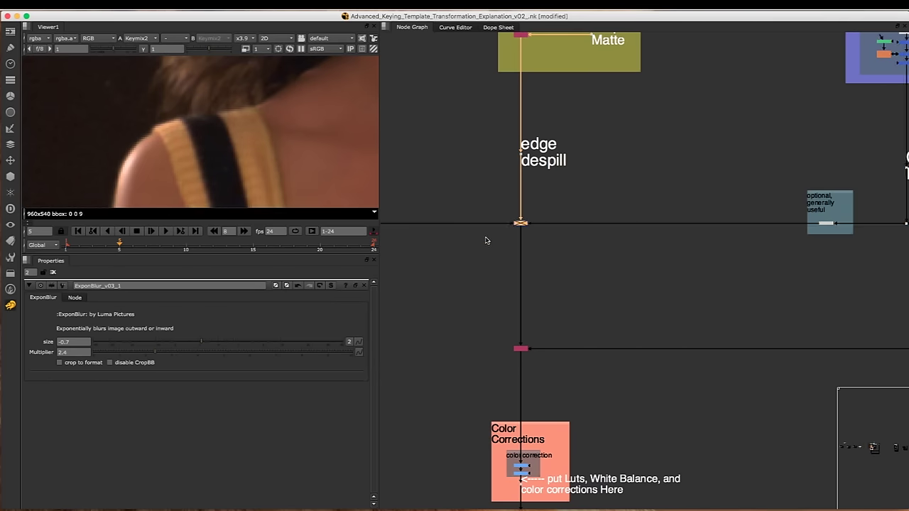
- View the ExponBlur output again and examine where the node sits on the core matte's mask pipe
{"action": "scroll", "coordinate": [297, 170], "scroll_direction": "down", "scroll_amount": 4}
{"action": "middle_click_drag", "start_coordinate": [732, 221], "coordinate": [561, 180]}
{"action": "left_click_drag", "start_coordinate": [619, 145], "coordinate": [684, 219]}
{"action": "key", "text": "1"}
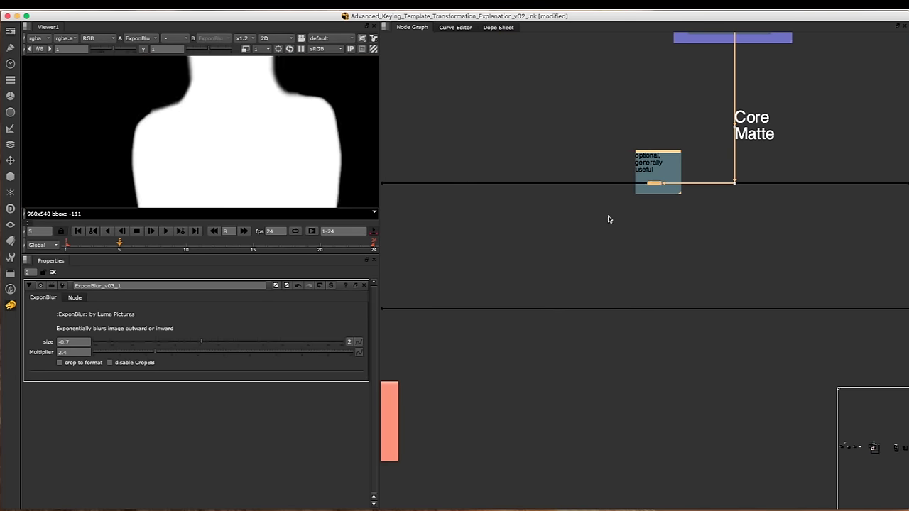
{"action": "middle_click_drag", "start_coordinate": [613, 149], "coordinate": [540, 194]}
{"action": "scroll", "coordinate": [540, 198], "scroll_direction": "down", "scroll_amount": 5}
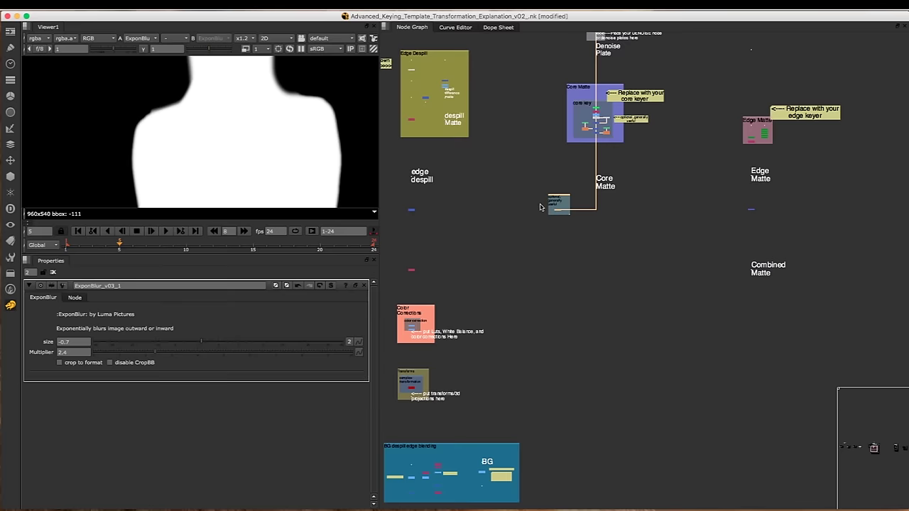
{"action": "scroll", "coordinate": [574, 195], "scroll_direction": "up", "scroll_amount": 8}
{"action": "scroll", "coordinate": [530, 197], "scroll_direction": "up", "scroll_amount": 5}
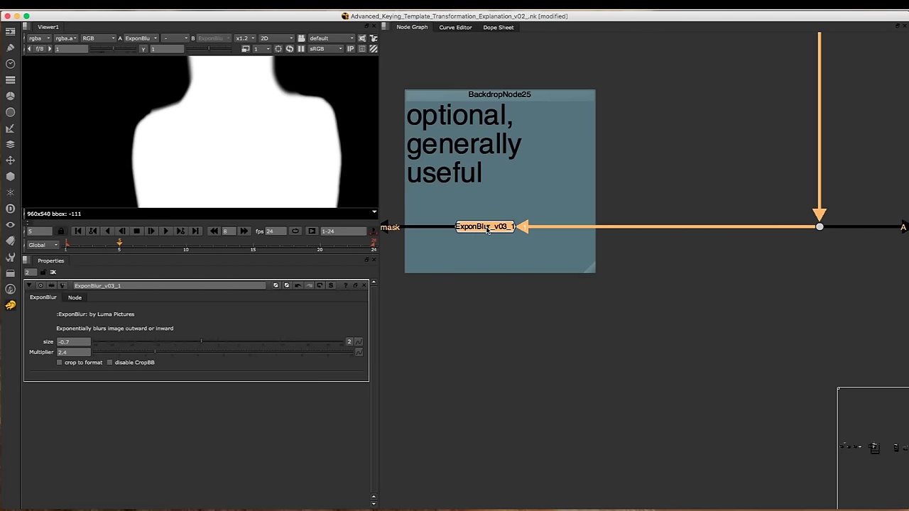
- Find the "gizmos with defaults" backdrop above the template and move its Feather_v02_1 node slightly
{"action": "scroll", "coordinate": [462, 249], "scroll_direction": "down", "scroll_amount": 8}
{"action": "middle_click_drag", "start_coordinate": [517, 181], "coordinate": [524, 394]}
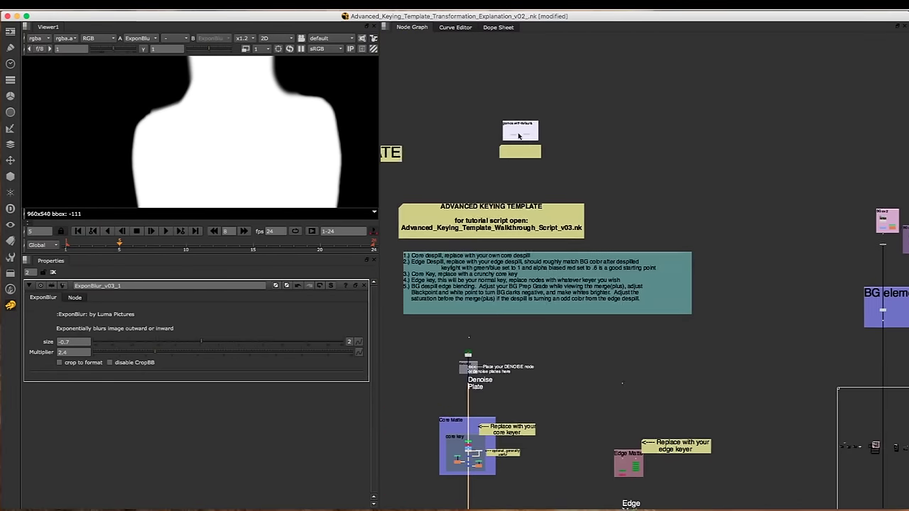
{"action": "scroll", "coordinate": [522, 131], "scroll_direction": "up", "scroll_amount": 9}
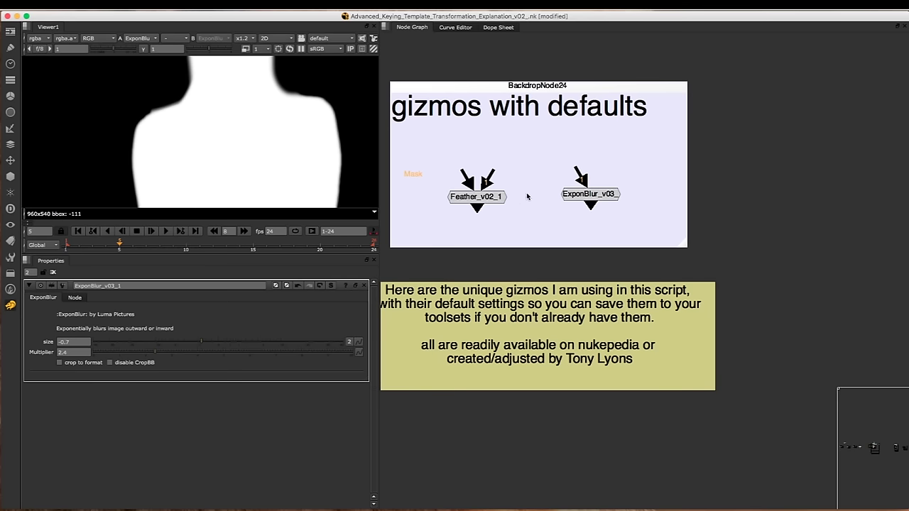
{"action": "left_click_drag", "start_coordinate": [494, 203], "coordinate": [490, 199]}
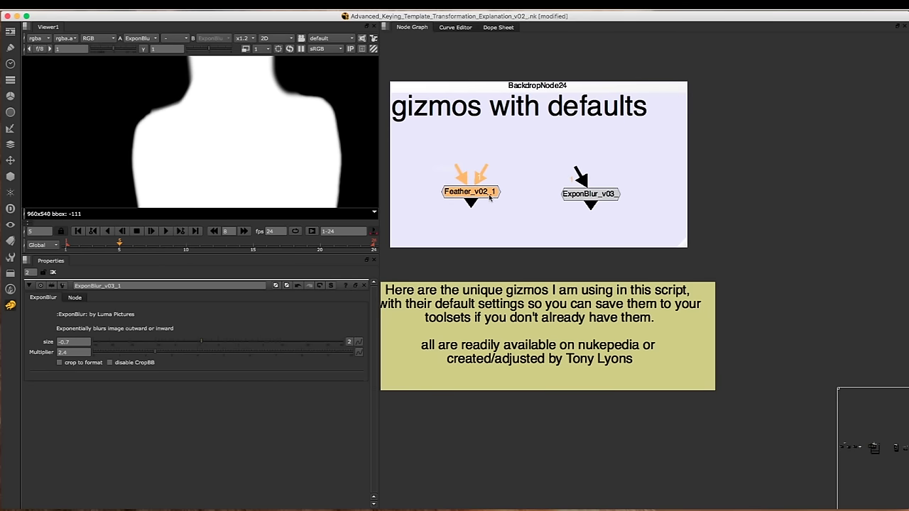
- Move the ExponBlur_v03_ gizmo slightly in its backdrop, open its properties and close the ExponBlur_v03_1 properties
{"action": "left_click_drag", "start_coordinate": [599, 204], "coordinate": [602, 190]}
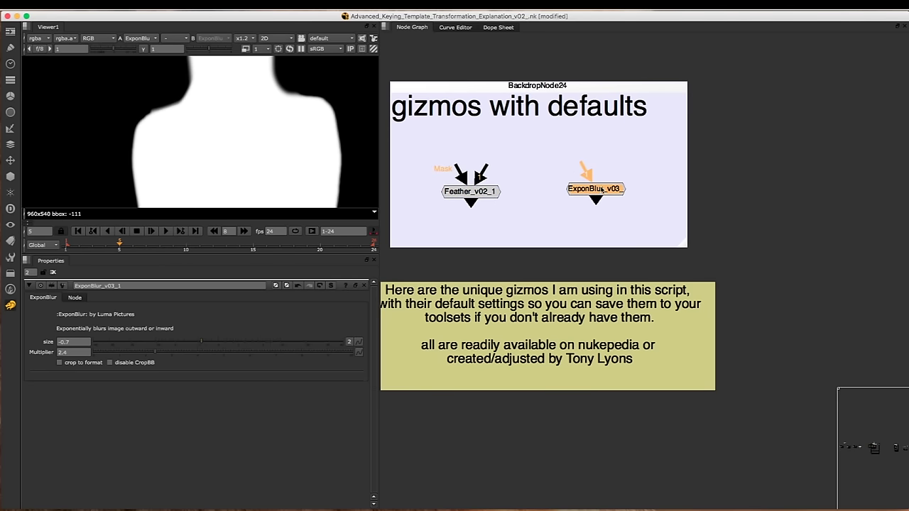
{"action": "double_click", "coordinate": [602, 191]}
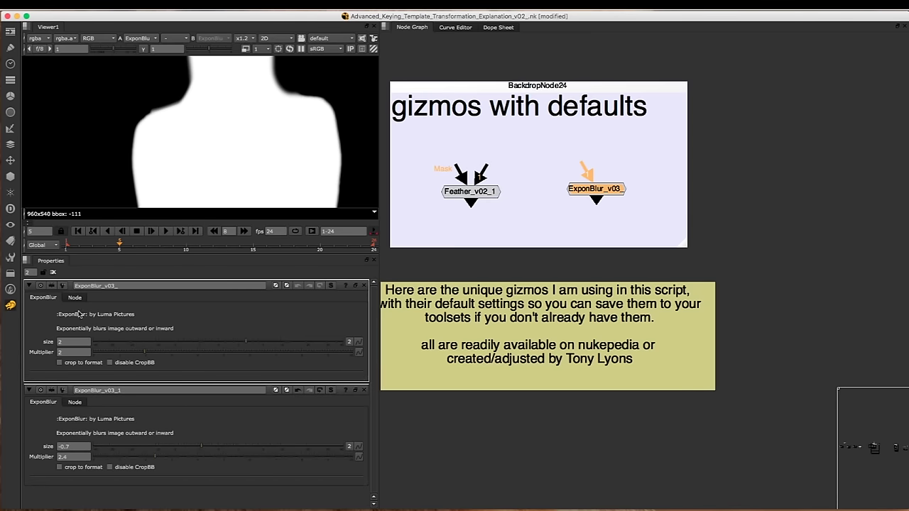
{"action": "left_click", "coordinate": [364, 391]}
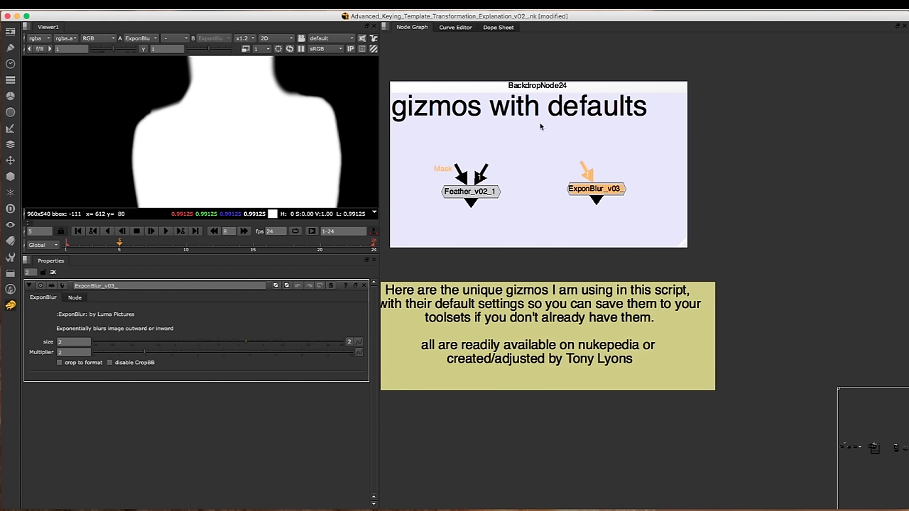
{"action": "scroll", "coordinate": [528, 170], "scroll_direction": "down", "scroll_amount": 3}
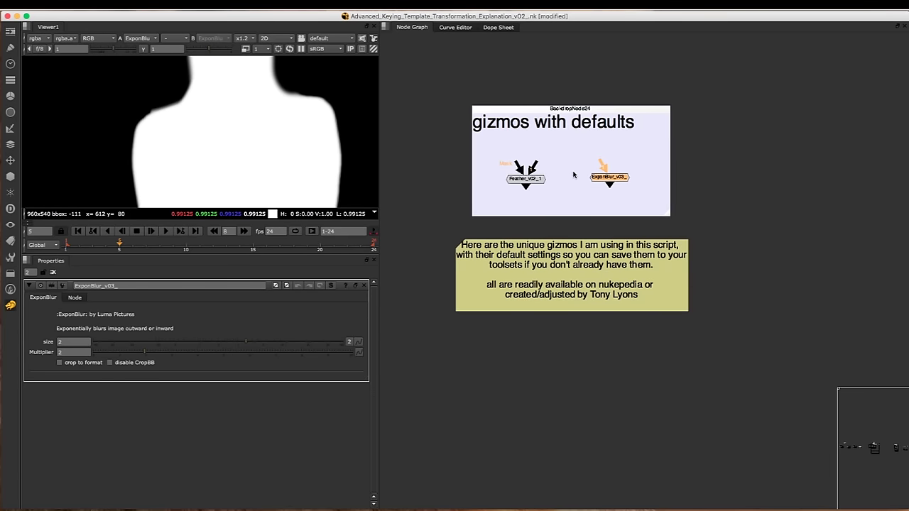
{"action": "scroll", "coordinate": [583, 179], "scroll_direction": "up", "scroll_amount": 1}
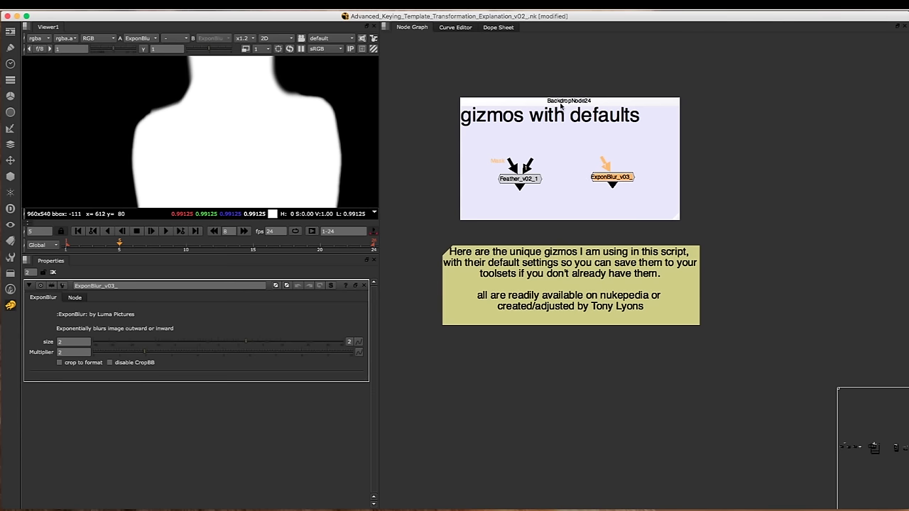
{"action": "scroll", "coordinate": [627, 178], "scroll_direction": "down", "scroll_amount": 2}
{"action": "scroll", "coordinate": [568, 159], "scroll_direction": "up", "scroll_amount": 2}
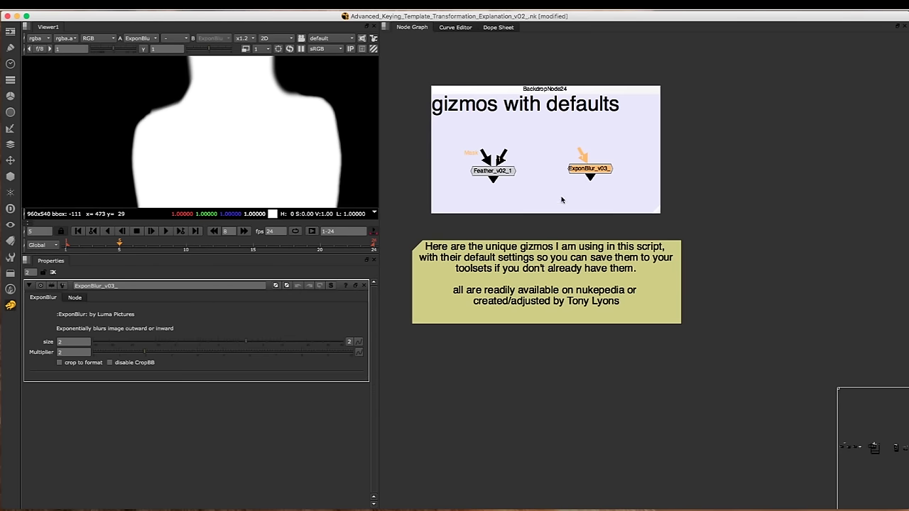
- Return to the Keymix node below the edge despill label and view its full-frame output
{"action": "scroll", "coordinate": [524, 206], "scroll_direction": "down", "scroll_amount": 5}
{"action": "middle_click_drag", "start_coordinate": [522, 244], "coordinate": [550, 163]}
{"action": "scroll", "coordinate": [550, 162], "scroll_direction": "down", "scroll_amount": 4}
{"action": "middle_click_drag", "start_coordinate": [488, 339], "coordinate": [580, 218]}
{"action": "scroll", "coordinate": [566, 184], "scroll_direction": "down", "scroll_amount": 3}
{"action": "scroll", "coordinate": [555, 293], "scroll_direction": "up", "scroll_amount": 3}
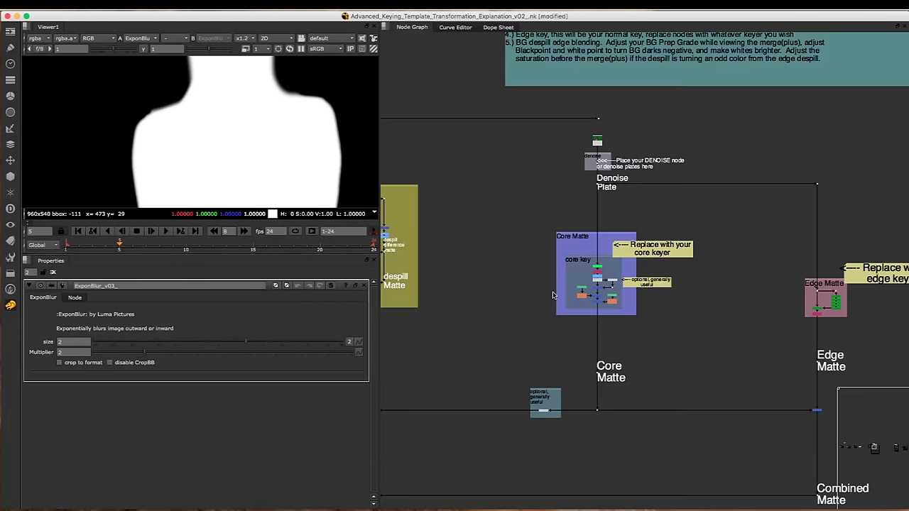
{"action": "middle_click_drag", "start_coordinate": [506, 393], "coordinate": [583, 228]}
{"action": "scroll", "coordinate": [613, 256], "scroll_direction": "up", "scroll_amount": 1}
{"action": "middle_click_drag", "start_coordinate": [430, 241], "coordinate": [578, 211]}
{"action": "scroll", "coordinate": [578, 211], "scroll_direction": "up", "scroll_amount": 4}
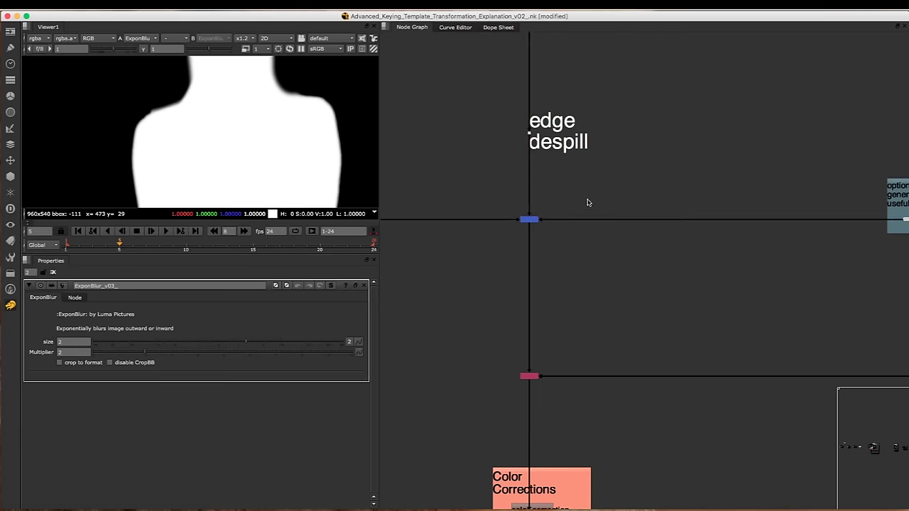
{"action": "left_click", "coordinate": [529, 219]}
{"action": "key", "text": "1"}
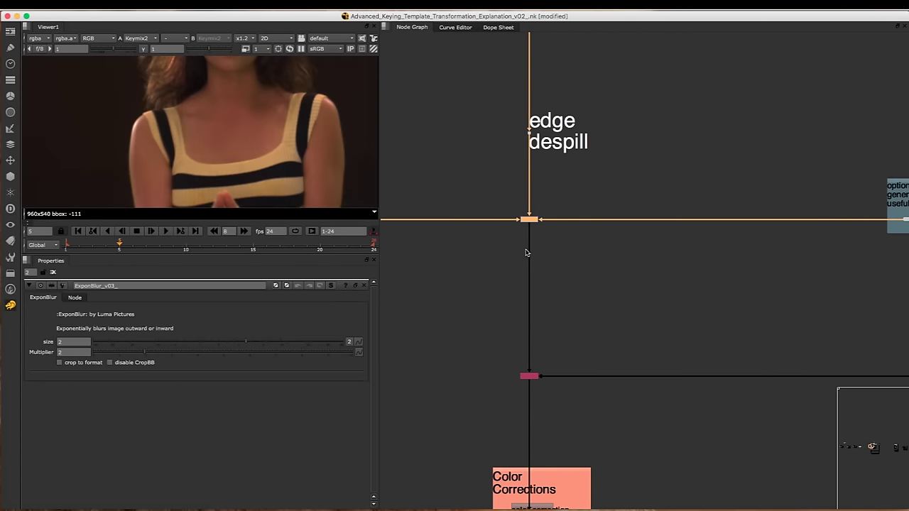
{"action": "scroll", "coordinate": [281, 122], "scroll_direction": "down", "scroll_amount": 4}
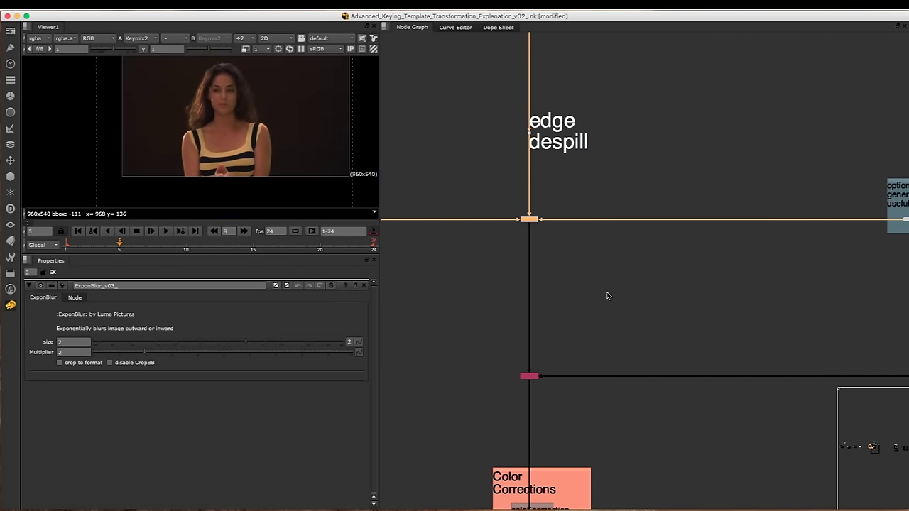
- View the Copy6 node below the Keymix and switch repeatedly between its alpha and colour to compare them
{"action": "scroll", "coordinate": [628, 315], "scroll_direction": "down", "scroll_amount": 3}
{"action": "scroll", "coordinate": [578, 258], "scroll_direction": "up", "scroll_amount": 3}
{"action": "scroll", "coordinate": [520, 277], "scroll_direction": "up", "scroll_amount": 4}
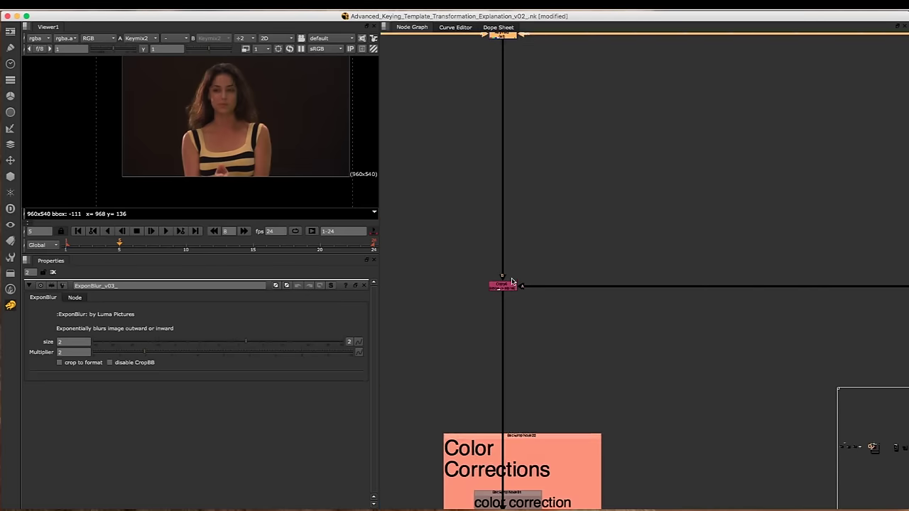
{"action": "left_click", "coordinate": [498, 290]}
{"action": "key", "text": "1"}
{"action": "key", "text": "a"}
{"action": "key", "text": "a"}
{"action": "key", "text": "a"}
{"action": "key", "text": "a"}
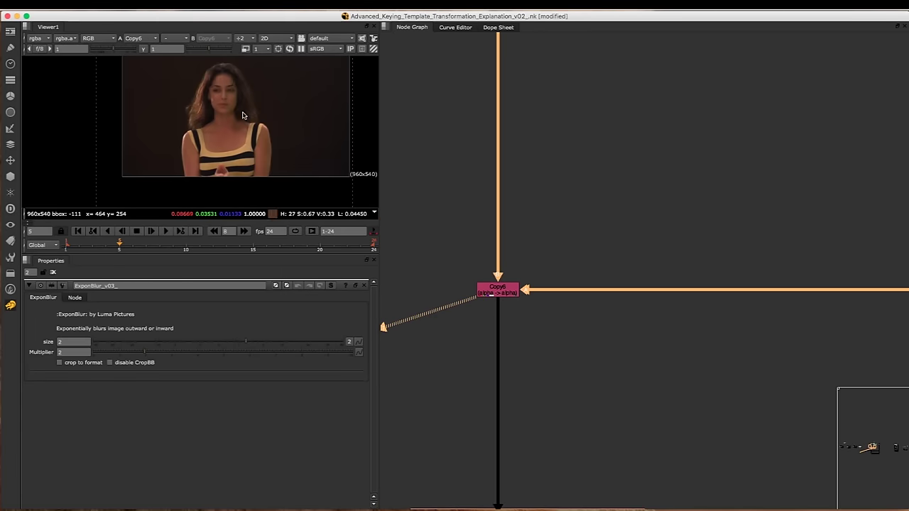
{"action": "scroll", "coordinate": [192, 117], "scroll_direction": "up", "scroll_amount": 3}
{"action": "key", "text": "a"}
{"action": "key", "text": "a"}
{"action": "key", "text": "a"}
{"action": "key", "text": "a"}
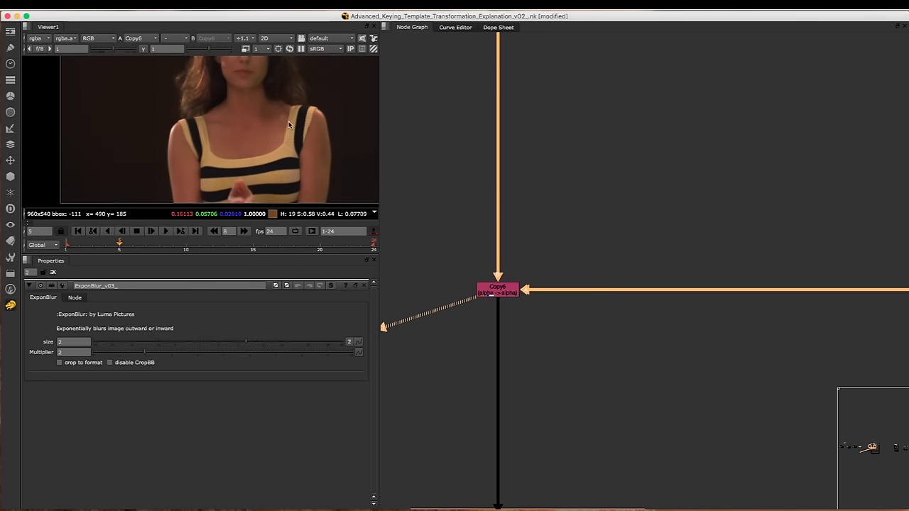
- Examine the Color Corrections backdrop and view the output of the Grade node under HueCorrect6
{"action": "scroll", "coordinate": [539, 89], "scroll_direction": "down", "scroll_amount": 8}
{"action": "middle_click_drag", "start_coordinate": [550, 184], "coordinate": [560, 124]}
{"action": "scroll", "coordinate": [559, 124], "scroll_direction": "up", "scroll_amount": 5}
{"action": "scroll", "coordinate": [559, 124], "scroll_direction": "up", "scroll_amount": 2}
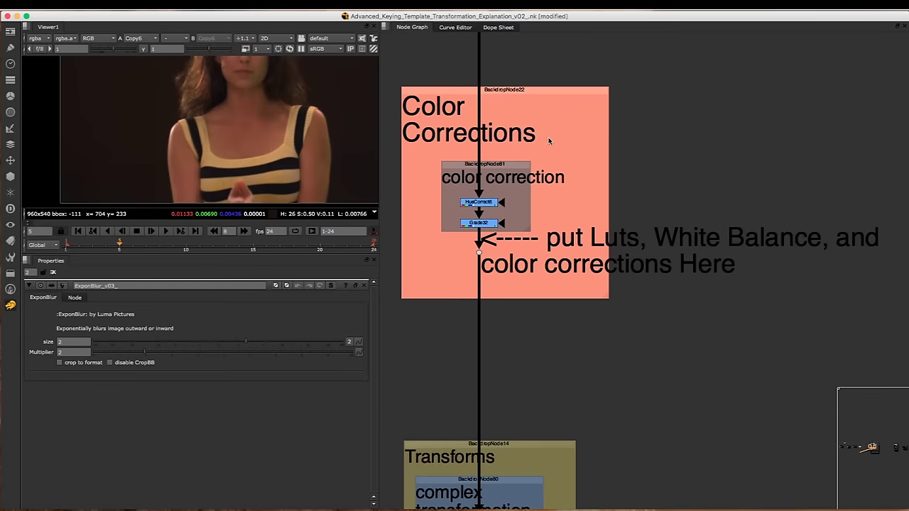
{"action": "scroll", "coordinate": [460, 110], "scroll_direction": "down", "scroll_amount": 3}
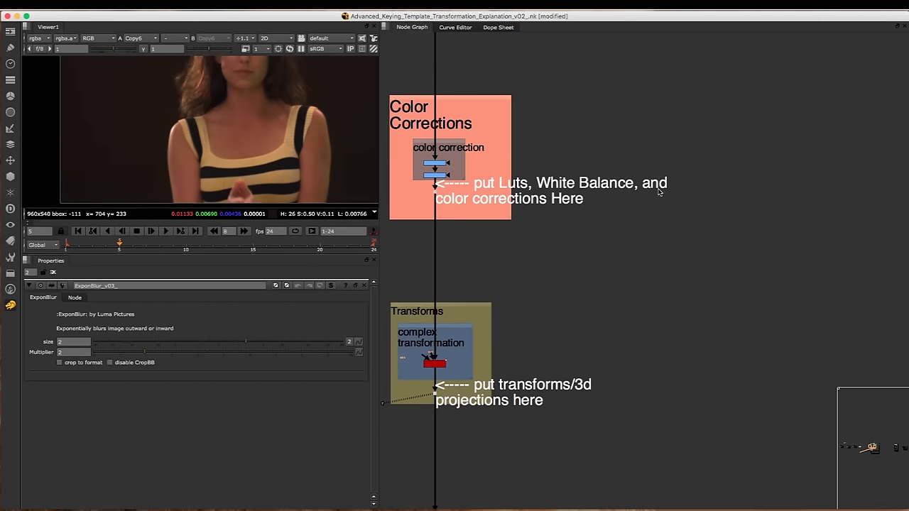
{"action": "middle_click_drag", "start_coordinate": [459, 179], "coordinate": [515, 191]}
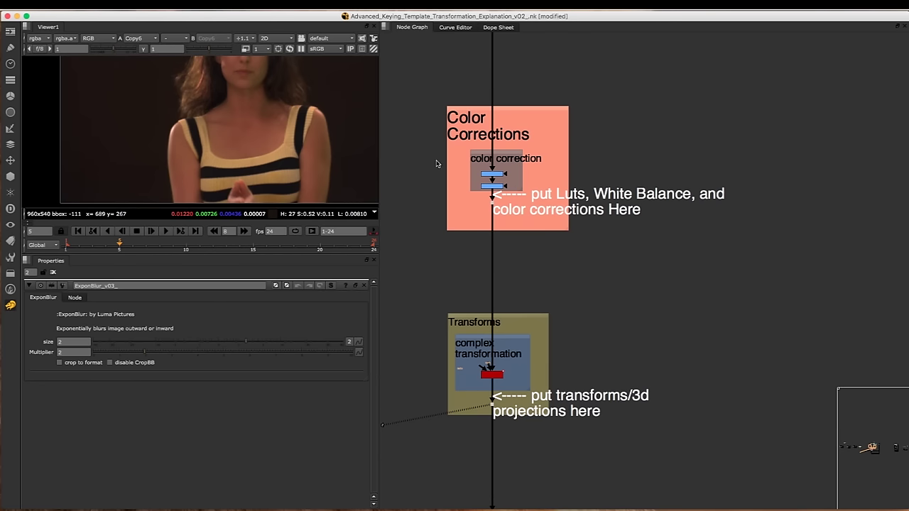
{"action": "scroll", "coordinate": [480, 193], "scroll_direction": "up", "scroll_amount": 3}
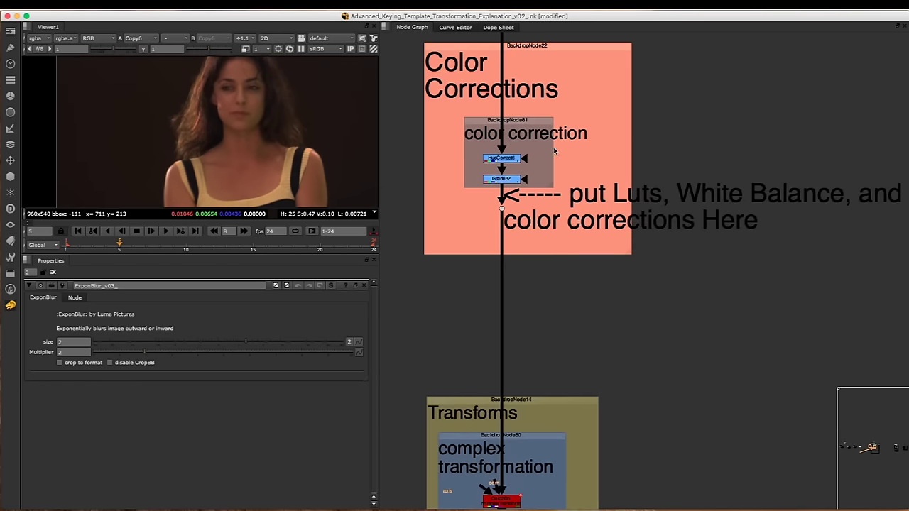
{"action": "left_click", "coordinate": [508, 179]}
{"action": "key", "text": "1"}
{"action": "left_click", "coordinate": [475, 189]}
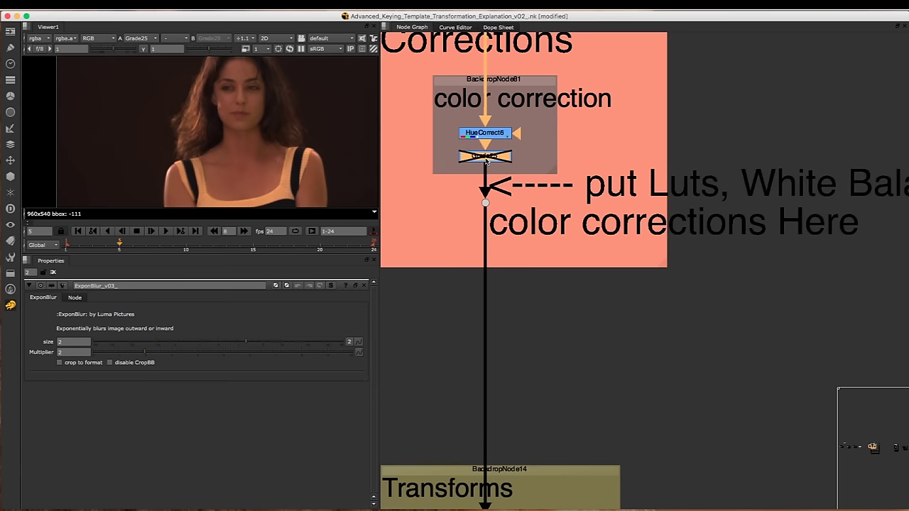
- Toggle the Grade25 node off and on repeatedly to compare its colour correction, leaving it enabled
{"action": "left_click_drag", "start_coordinate": [558, 140], "coordinate": [441, 178]}
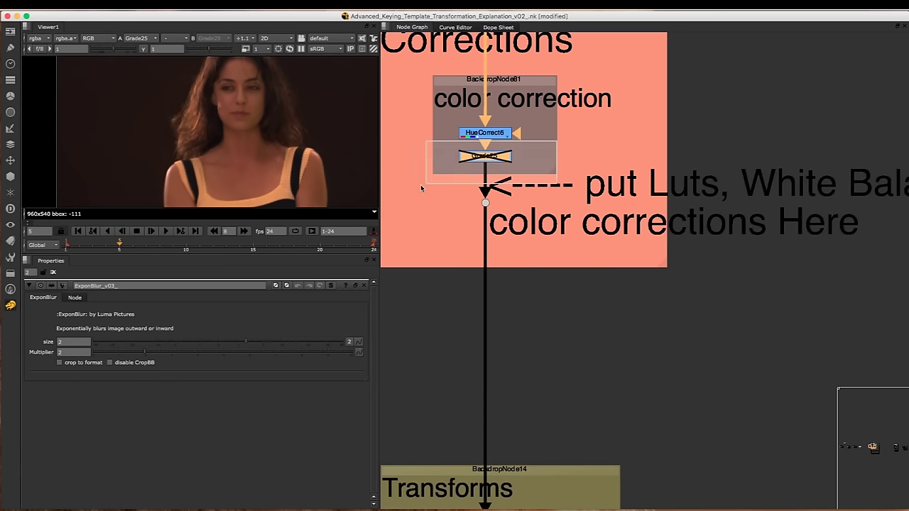
{"action": "key", "text": "d"}
{"action": "key", "text": "d"}
{"action": "key", "text": "d"}
{"action": "key", "text": "d"}
{"action": "key", "text": "d"}
{"action": "key", "text": "d"}
{"action": "key", "text": "d"}
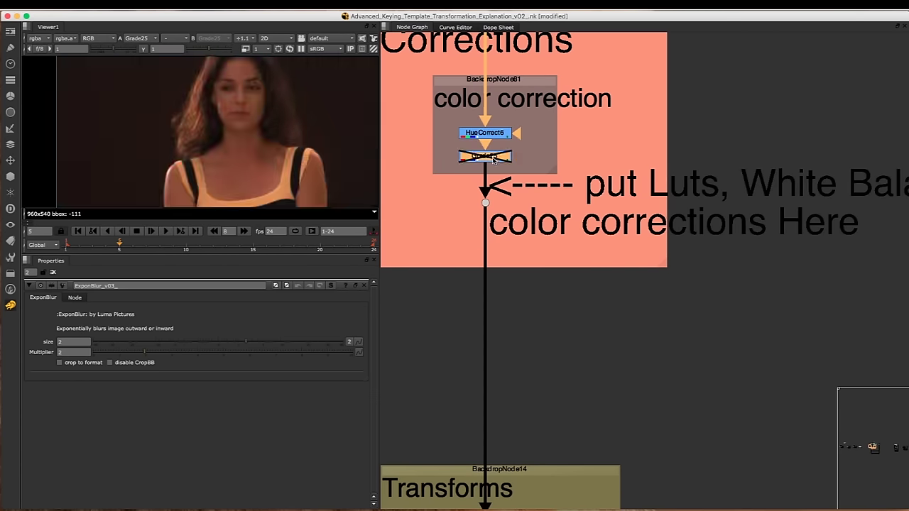
{"action": "key", "text": "d"}
{"action": "key", "text": "d"}
{"action": "left_click", "coordinate": [486, 184]}
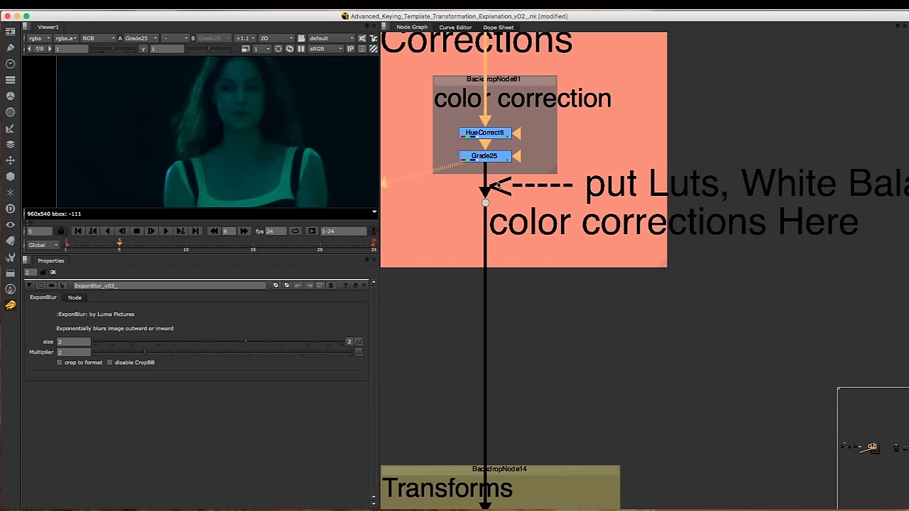
- View the Card3D node in the Transforms backdrop and toggle it off and on to compare the transformation
{"action": "scroll", "coordinate": [495, 116], "scroll_direction": "down", "scroll_amount": 3}
{"action": "middle_click_drag", "start_coordinate": [533, 227], "coordinate": [501, 82]}
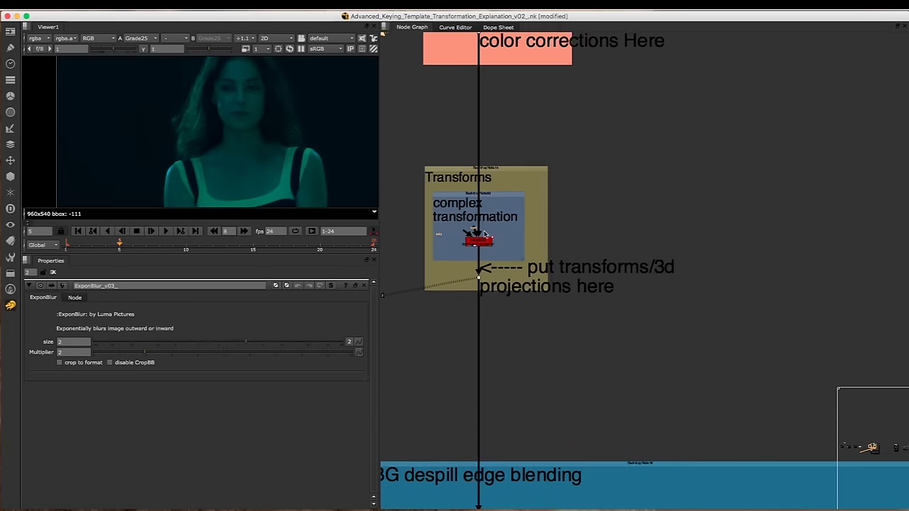
{"action": "scroll", "coordinate": [478, 240], "scroll_direction": "up", "scroll_amount": 3}
{"action": "middle_click_drag", "start_coordinate": [573, 254], "coordinate": [504, 201]}
{"action": "scroll", "coordinate": [512, 222], "scroll_direction": "down", "scroll_amount": 1}
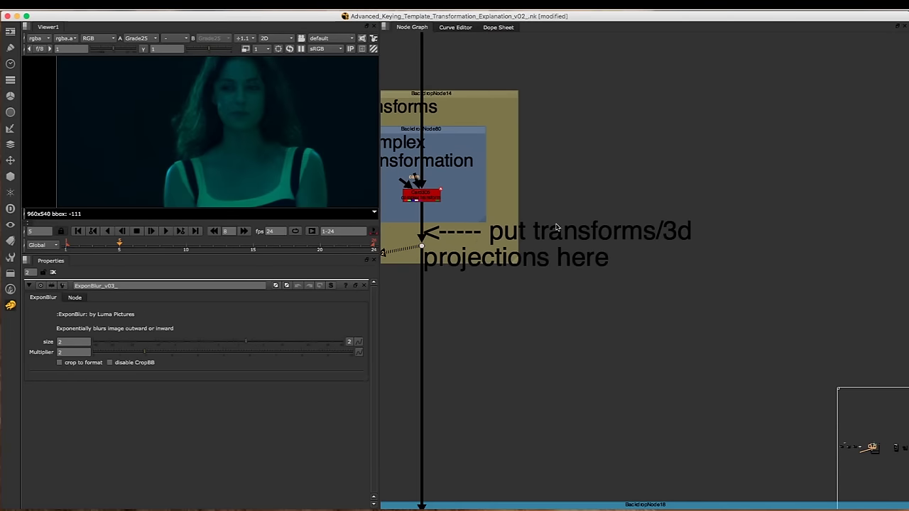
{"action": "middle_click_drag", "start_coordinate": [587, 211], "coordinate": [656, 200]}
{"action": "scroll", "coordinate": [513, 190], "scroll_direction": "up", "scroll_amount": 1}
{"action": "left_click_drag", "start_coordinate": [536, 140], "coordinate": [400, 204]}
{"action": "key", "text": "1"}
{"action": "key", "text": "d"}
{"action": "key", "text": "d"}
- Find the BG despill edge blending backdrop, select its nodes, and select the dot where the main pipe branches
{"action": "scroll", "coordinate": [526, 181], "scroll_direction": "down", "scroll_amount": 4}
{"action": "scroll", "coordinate": [537, 188], "scroll_direction": "up", "scroll_amount": 2}
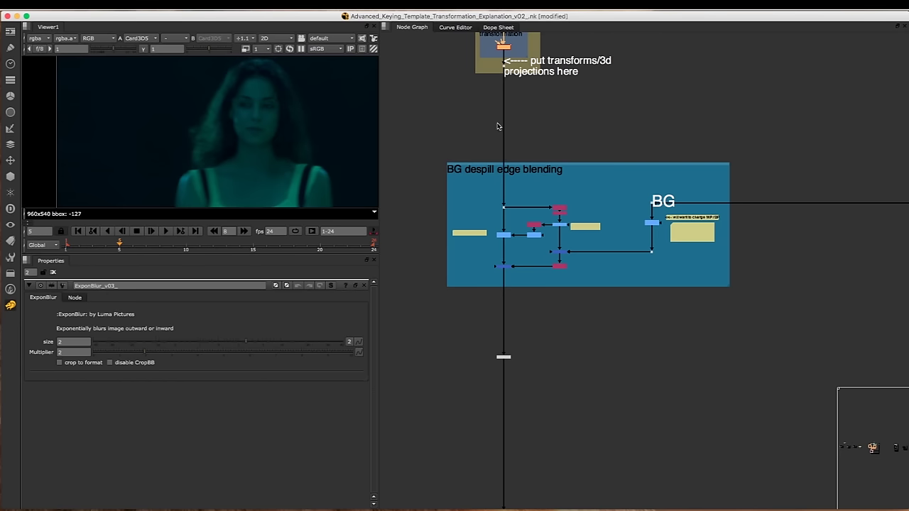
{"action": "scroll", "coordinate": [527, 107], "scroll_direction": "up", "scroll_amount": 2}
{"action": "scroll", "coordinate": [528, 108], "scroll_direction": "down", "scroll_amount": 3}
{"action": "left_click_drag", "start_coordinate": [402, 141], "coordinate": [671, 250]}
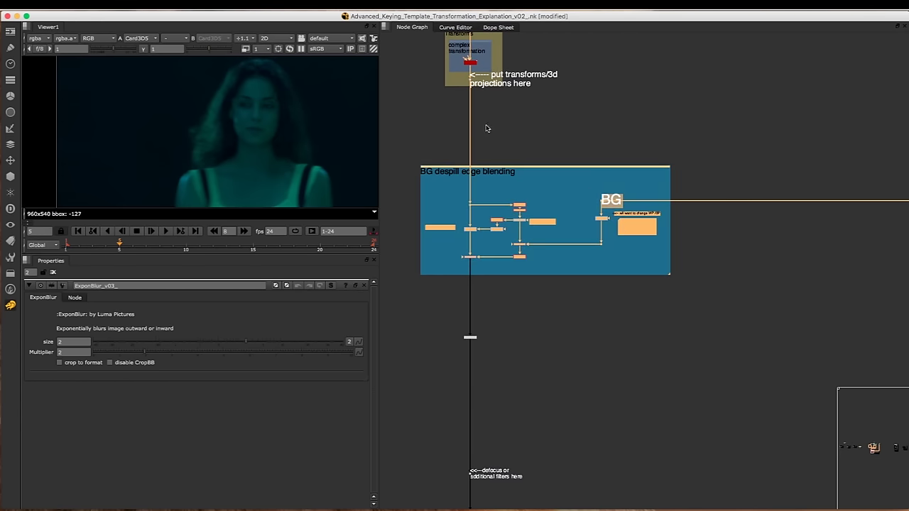
{"action": "scroll", "coordinate": [472, 212], "scroll_direction": "up", "scroll_amount": 3}
{"action": "left_click_drag", "start_coordinate": [432, 197], "coordinate": [483, 248]}
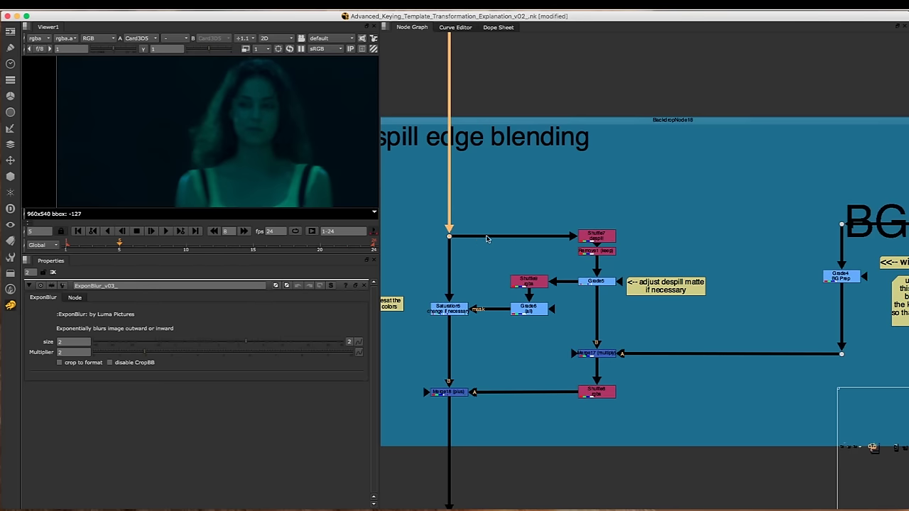
- View the despill matte from the Shuffle7 node and select the Remove1 (keep) node beneath it
{"action": "scroll", "coordinate": [594, 235], "scroll_direction": "up", "scroll_amount": 3}
{"action": "left_click_drag", "start_coordinate": [671, 193], "coordinate": [383, 269]}
{"action": "left_click_drag", "start_coordinate": [638, 243], "coordinate": [638, 216]}
{"action": "left_click_drag", "start_coordinate": [688, 166], "coordinate": [591, 228]}
{"action": "key", "text": "1"}
{"action": "left_click", "coordinate": [487, 184]}
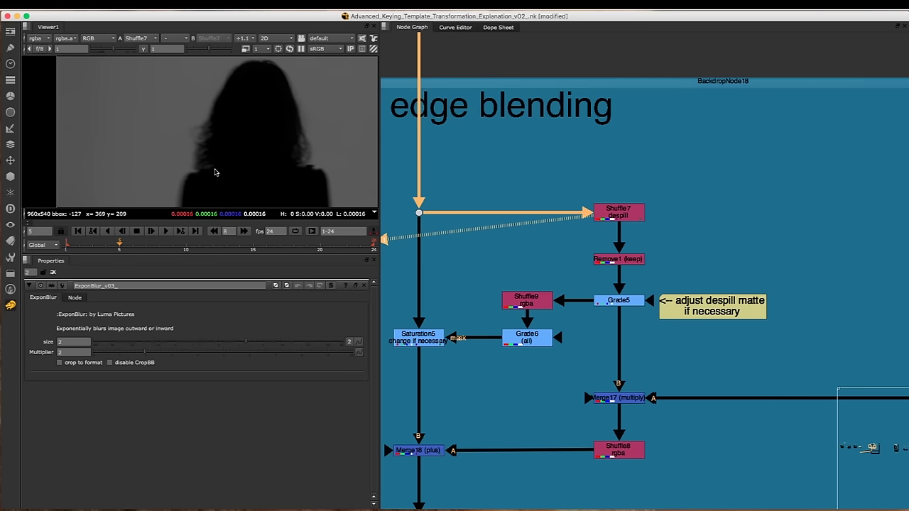
{"action": "middle_click_drag", "start_coordinate": [657, 262], "coordinate": [652, 263]}
{"action": "scroll", "coordinate": [652, 262], "scroll_direction": "up", "scroll_amount": 2}
{"action": "left_click", "coordinate": [582, 205]}
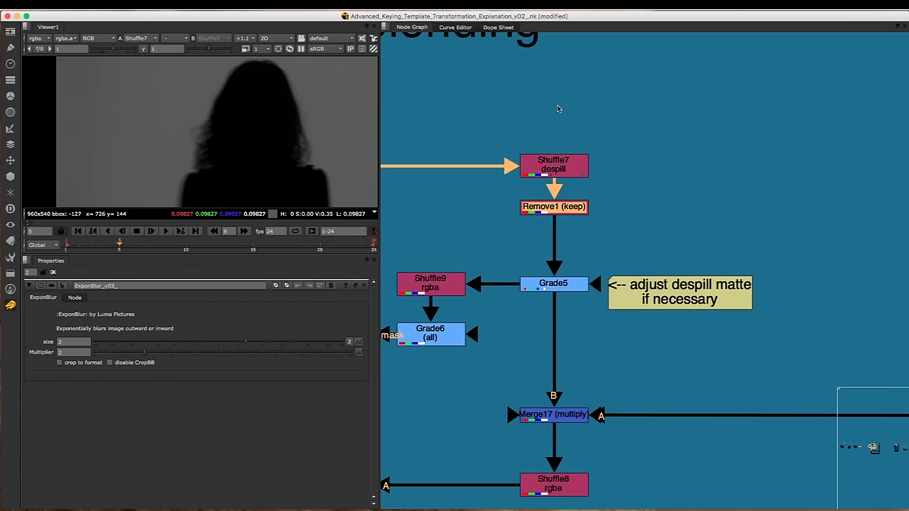
{"action": "scroll", "coordinate": [582, 206], "scroll_direction": "down", "scroll_amount": 2}
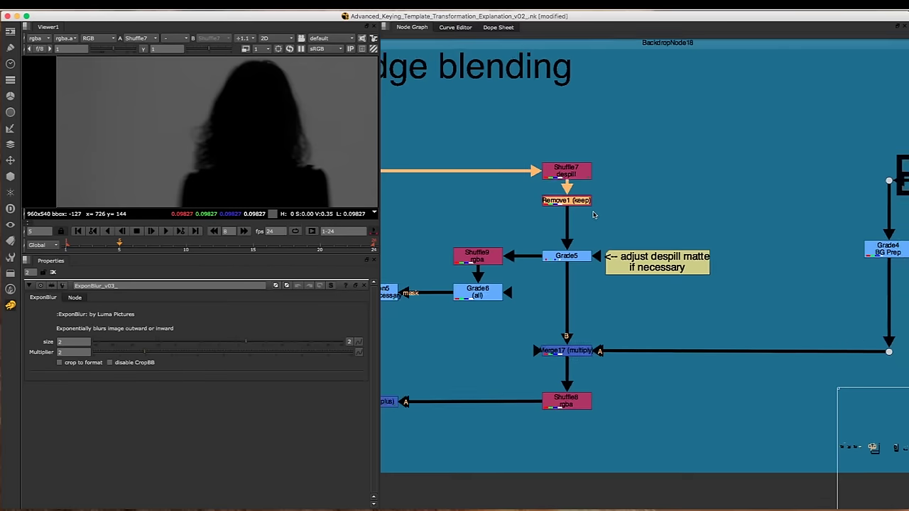
- View Grade5 with only its properties open, set the whitepoint to 0.285, try raised blackpoints and reset the blackpoint to 0
{"action": "scroll", "coordinate": [588, 240], "scroll_direction": "up", "scroll_amount": 3}
{"action": "double_click", "coordinate": [569, 270]}
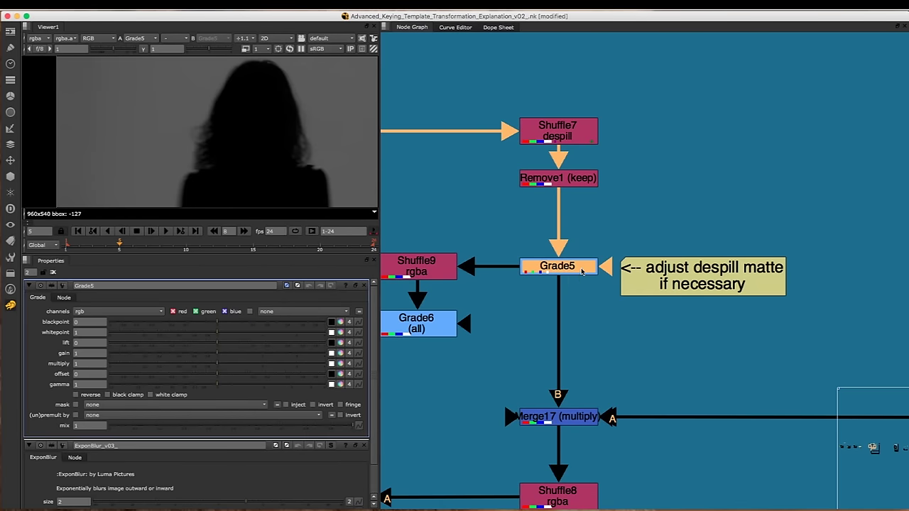
{"action": "left_click", "coordinate": [362, 446]}
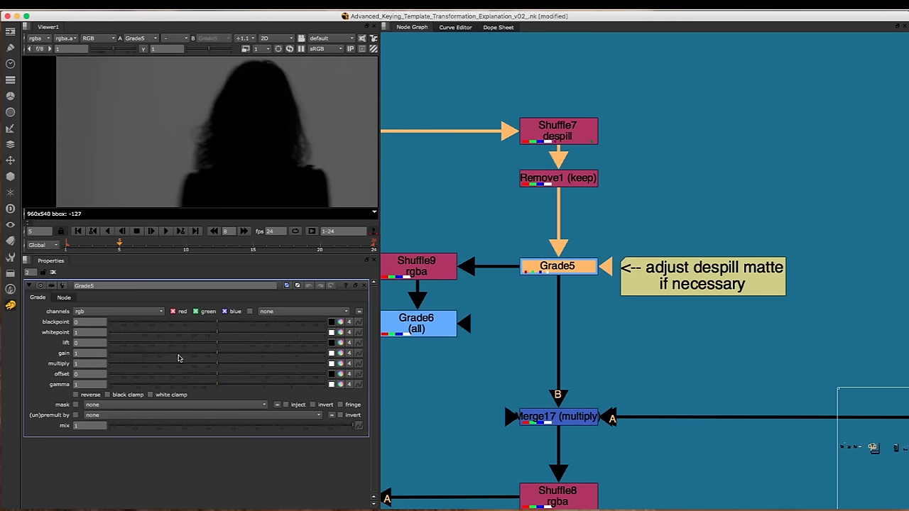
{"action": "left_click_drag", "start_coordinate": [215, 335], "coordinate": [166, 333]}
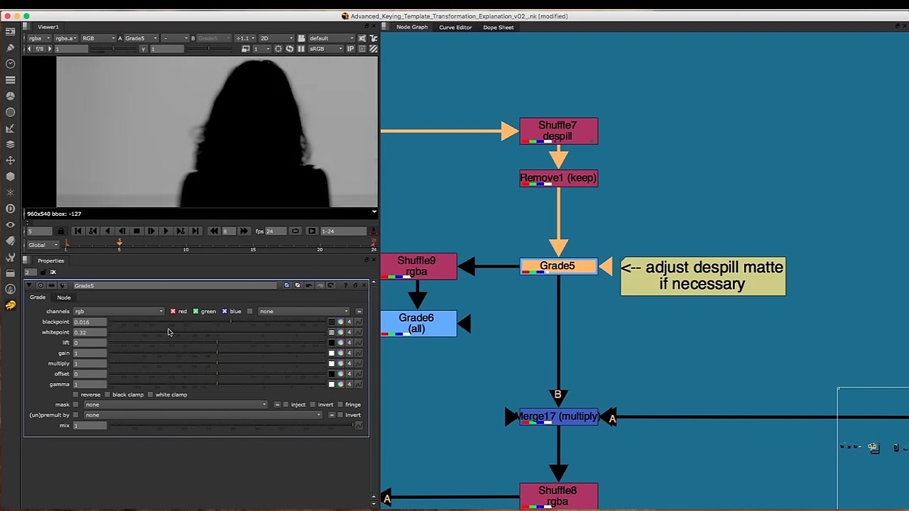
{"action": "middle_click_drag", "start_coordinate": [338, 93], "coordinate": [269, 89]}
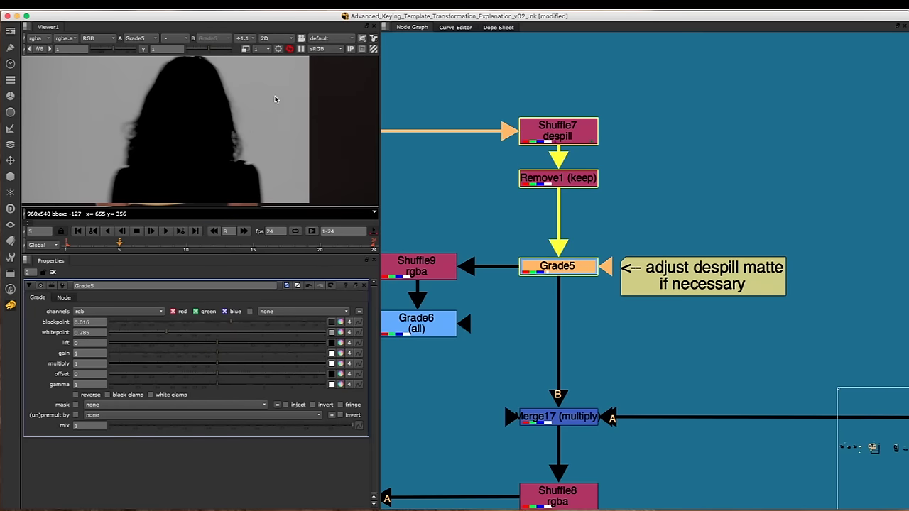
{"action": "left_click_drag", "start_coordinate": [229, 323], "coordinate": [221, 319]}
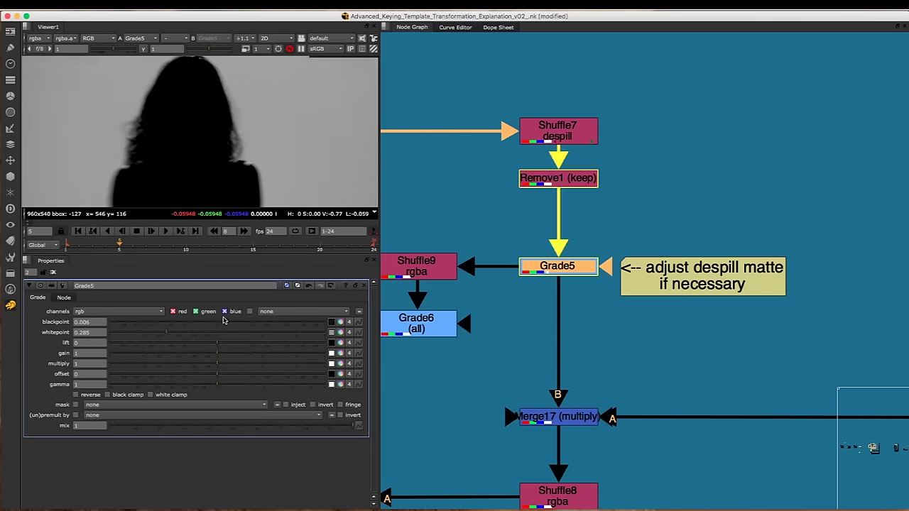
{"action": "left_click", "coordinate": [221, 322], "text": "super"}
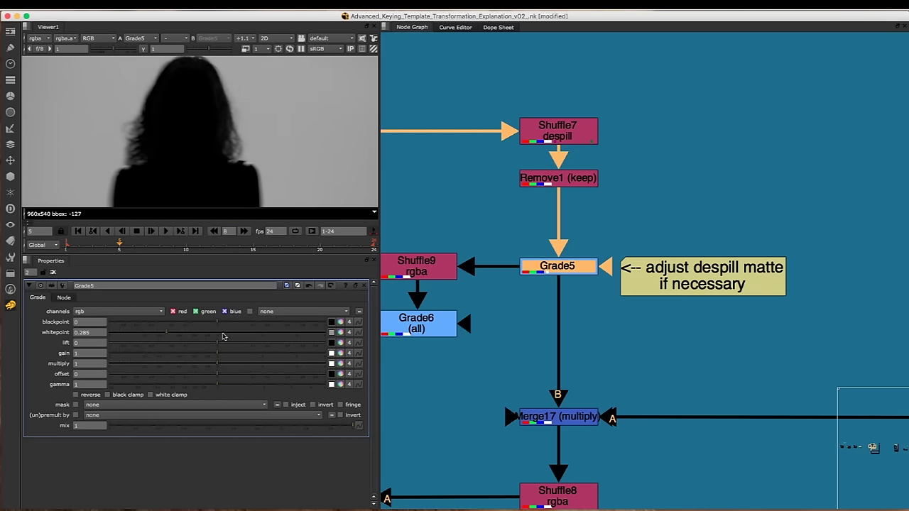
- Reset Grade5's whitepoint to its default of 1
{"action": "left_click", "coordinate": [220, 332], "text": "super"}
{"action": "scroll", "coordinate": [573, 193], "scroll_direction": "down", "scroll_amount": 5}
{"action": "scroll", "coordinate": [647, 196], "scroll_direction": "up", "scroll_amount": 4}
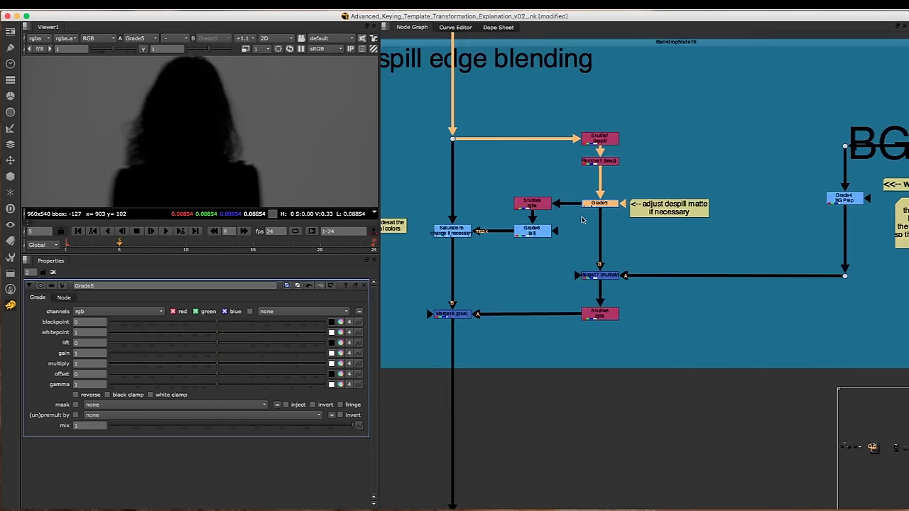
- View the Saturation5 node on the main pipe of the despill backdrop and open its properties
{"action": "left_click_drag", "start_coordinate": [671, 170], "coordinate": [474, 247]}
{"action": "middle_click_drag", "start_coordinate": [473, 248], "coordinate": [528, 248]}
{"action": "left_click_drag", "start_coordinate": [513, 225], "coordinate": [420, 282]}
{"action": "key", "text": "1"}
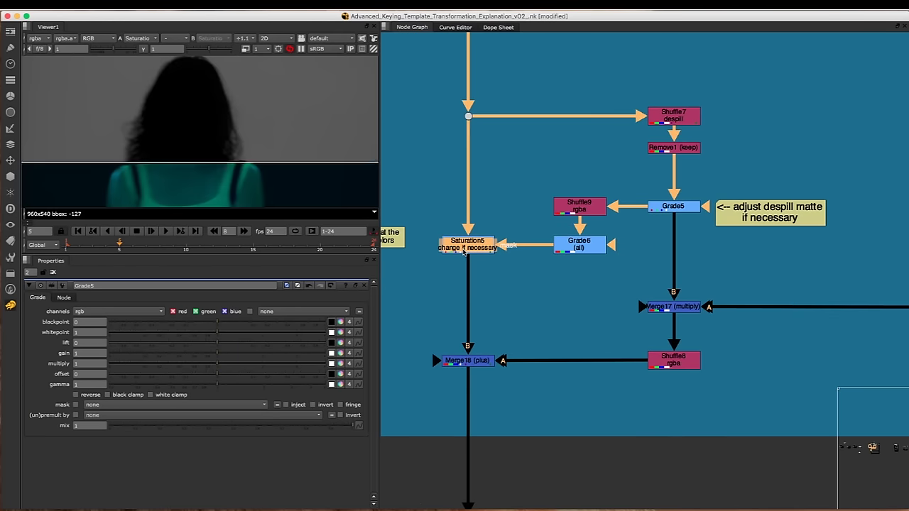
{"action": "double_click", "coordinate": [466, 246]}
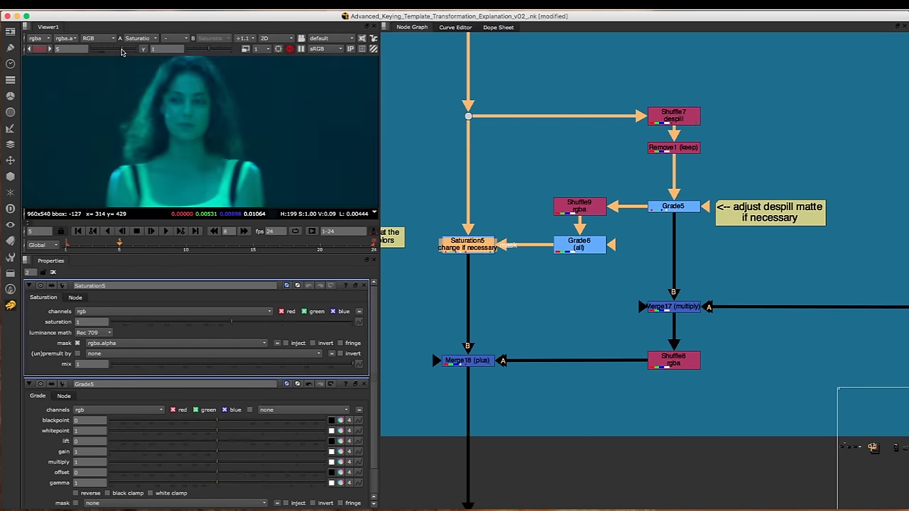
- Disable the correction node beneath HueCorrect6 in the Color Corrections backdrop
{"action": "scroll", "coordinate": [505, 284], "scroll_direction": "down", "scroll_amount": 3}
{"action": "middle_click_drag", "start_coordinate": [508, 313], "coordinate": [510, 490]}
{"action": "middle_click_drag", "start_coordinate": [502, 235], "coordinate": [505, 435]}
{"action": "scroll", "coordinate": [499, 224], "scroll_direction": "up", "scroll_amount": 3}
{"action": "left_click_drag", "start_coordinate": [547, 213], "coordinate": [505, 235]}
{"action": "key", "text": "d"}
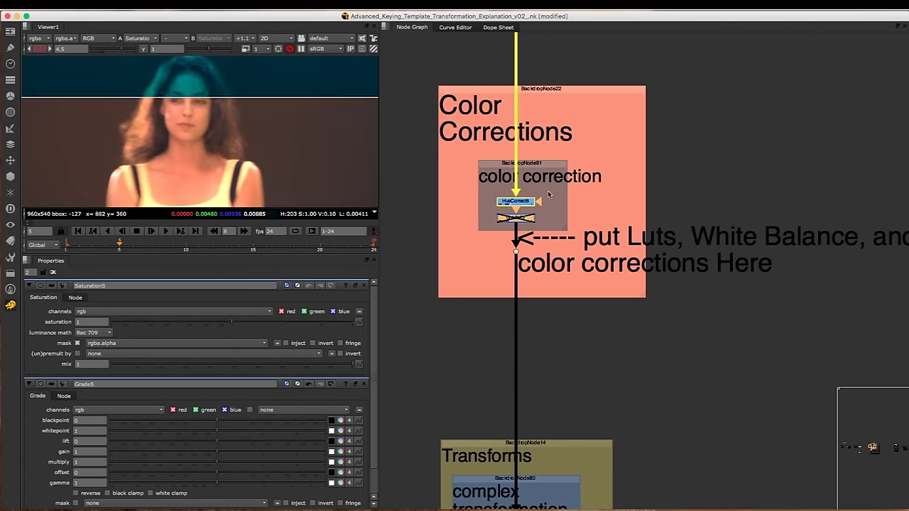
- Return to the BG despill edge blending backdrop, view Saturation5 and reset the viewer gain to 1
{"action": "scroll", "coordinate": [546, 196], "scroll_direction": "down", "scroll_amount": 4}
{"action": "middle_click_drag", "start_coordinate": [551, 348], "coordinate": [548, 235]}
{"action": "scroll", "coordinate": [545, 300], "scroll_direction": "down", "scroll_amount": 3}
{"action": "scroll", "coordinate": [543, 304], "scroll_direction": "up", "scroll_amount": 10}
{"action": "middle_click_drag", "start_coordinate": [620, 304], "coordinate": [564, 234]}
{"action": "left_click", "coordinate": [640, 294]}
{"action": "key", "text": "1"}
{"action": "left_click_drag", "start_coordinate": [564, 234], "coordinate": [429, 331]}
{"action": "key", "text": "1"}
{"action": "left_click", "coordinate": [109, 50], "text": "super"}
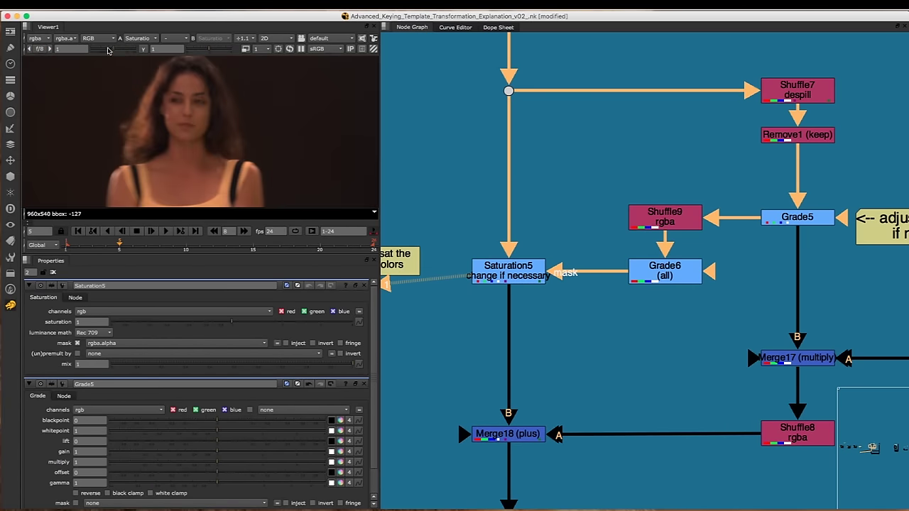
- Set Saturation5's saturation to 0 and toggle the node off and on to compare the hair and shoulder edges
{"action": "left_click", "coordinate": [516, 282]}
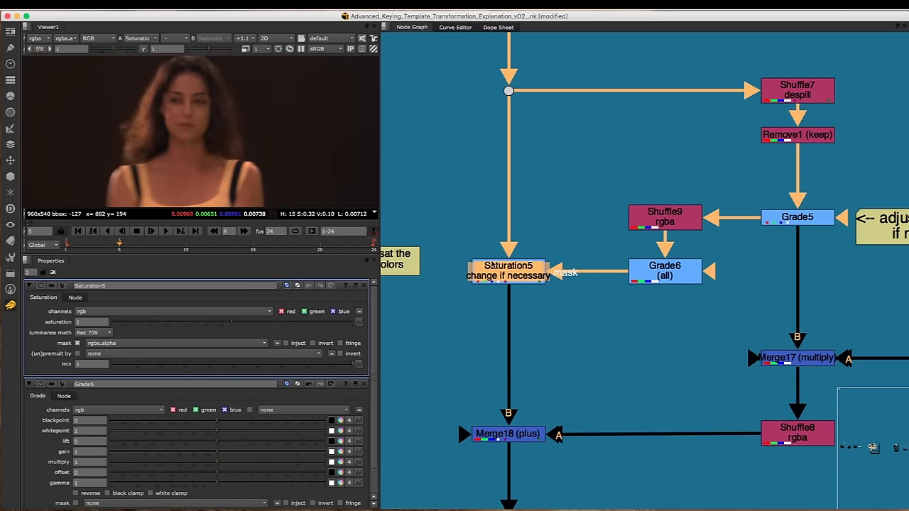
{"action": "left_click_drag", "start_coordinate": [190, 325], "coordinate": [107, 324]}
{"action": "scroll", "coordinate": [277, 161], "scroll_direction": "up", "scroll_amount": 5}
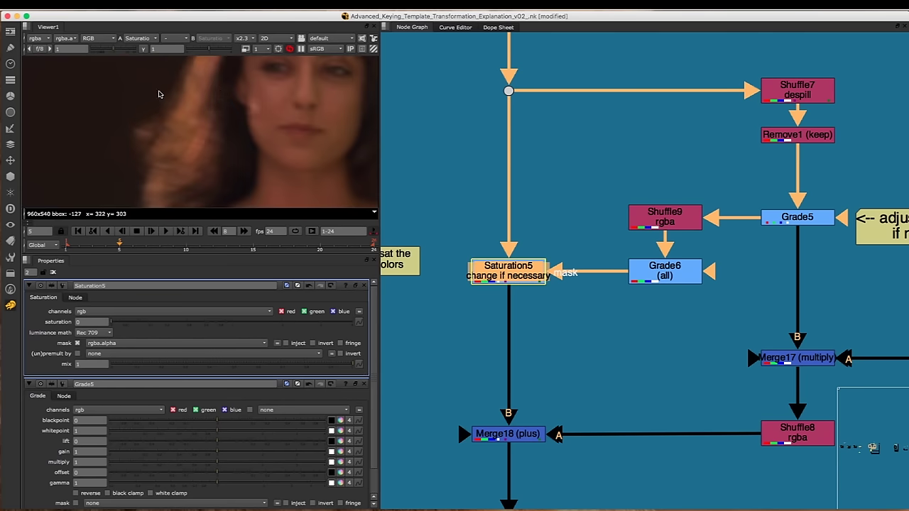
{"action": "key", "text": "d"}
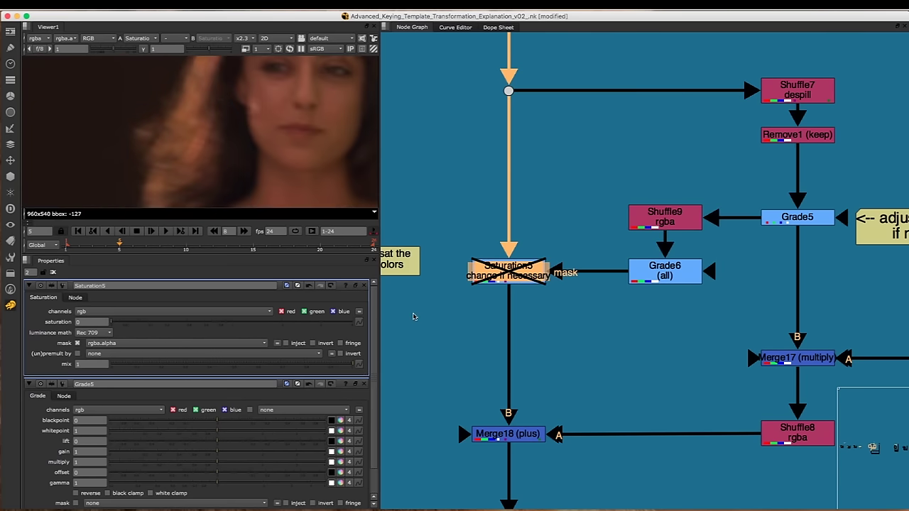
{"action": "key", "text": "d"}
{"action": "scroll", "coordinate": [300, 146], "scroll_direction": "down", "scroll_amount": 5}
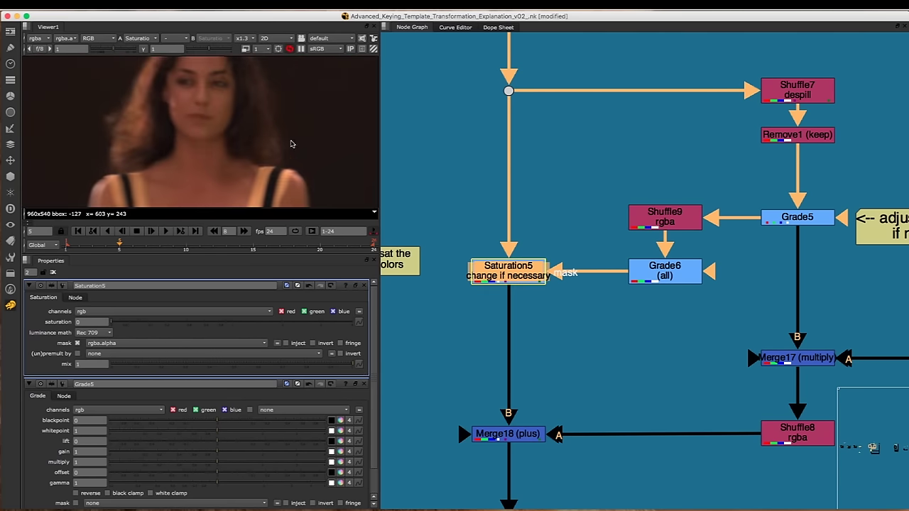
{"action": "scroll", "coordinate": [345, 126], "scroll_direction": "up", "scroll_amount": 5}
{"action": "key", "text": "d"}
{"action": "key", "text": "d"}
{"action": "key", "text": "d"}
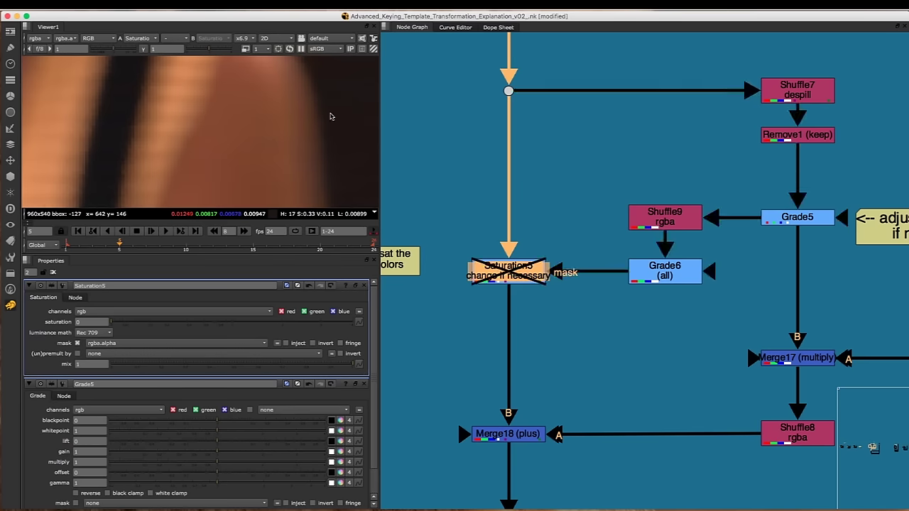
{"action": "key", "text": "d"}
- Raise the viewer gamma to 1.8 and toggle Saturation5 off and on to compare the desaturated edges
{"action": "left_click_drag", "start_coordinate": [224, 48], "coordinate": [217, 48]}
{"action": "key", "text": "d"}
{"action": "key", "text": "d"}
{"action": "key", "text": "d"}
{"action": "scroll", "coordinate": [277, 146], "scroll_direction": "down", "scroll_amount": 2}
{"action": "key", "text": "d"}
{"action": "key", "text": "d"}
{"action": "key", "text": "d"}
{"action": "key", "text": "d"}
{"action": "key", "text": "d"}
- View the Grade6 (all) mask node with only its properties open, toggle it off and on, and clear the selection
{"action": "middle_click_drag", "start_coordinate": [821, 194], "coordinate": [736, 180]}
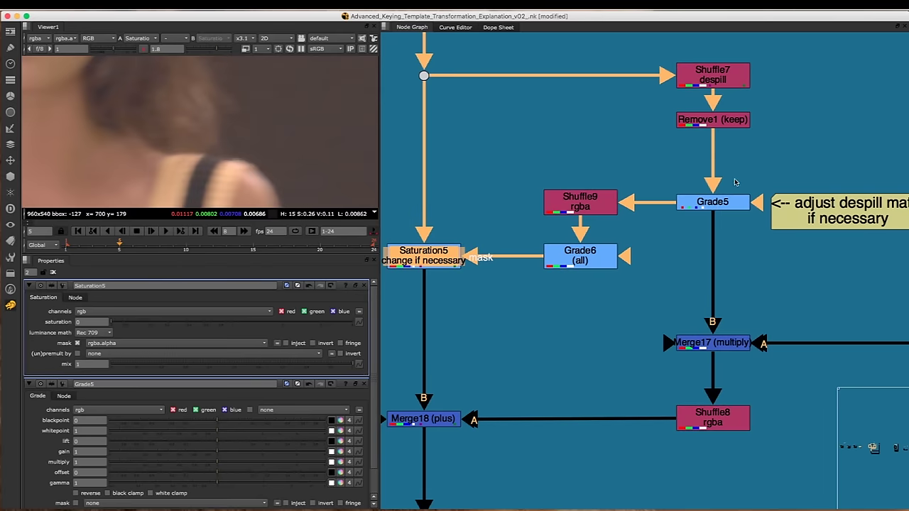
{"action": "left_click", "coordinate": [715, 204]}
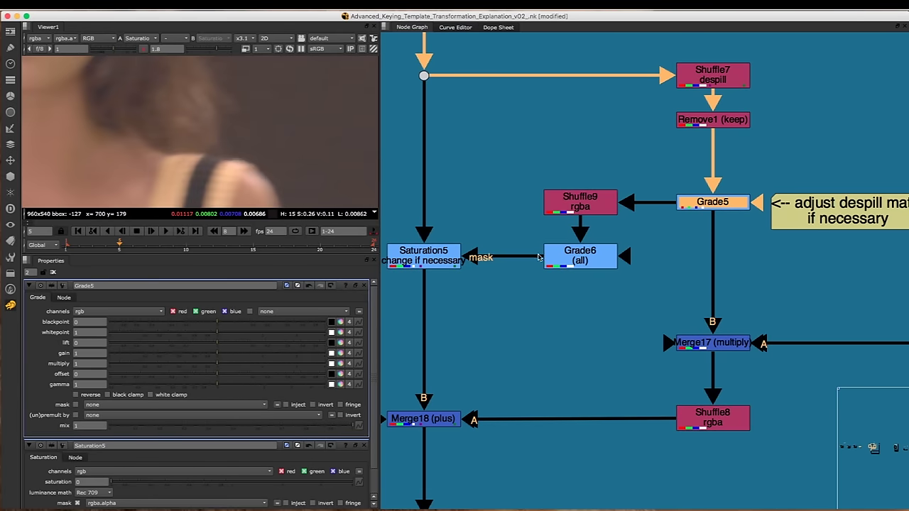
{"action": "left_click", "coordinate": [565, 264]}
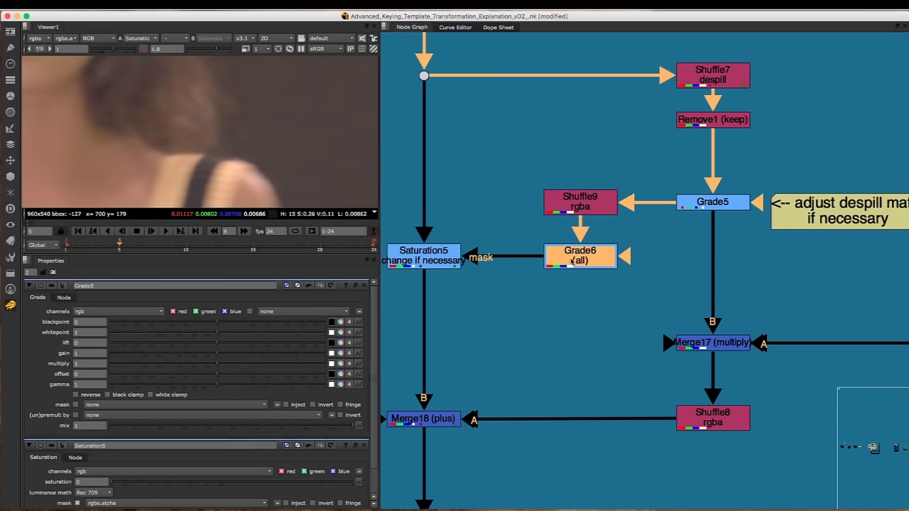
{"action": "left_click", "coordinate": [365, 447]}
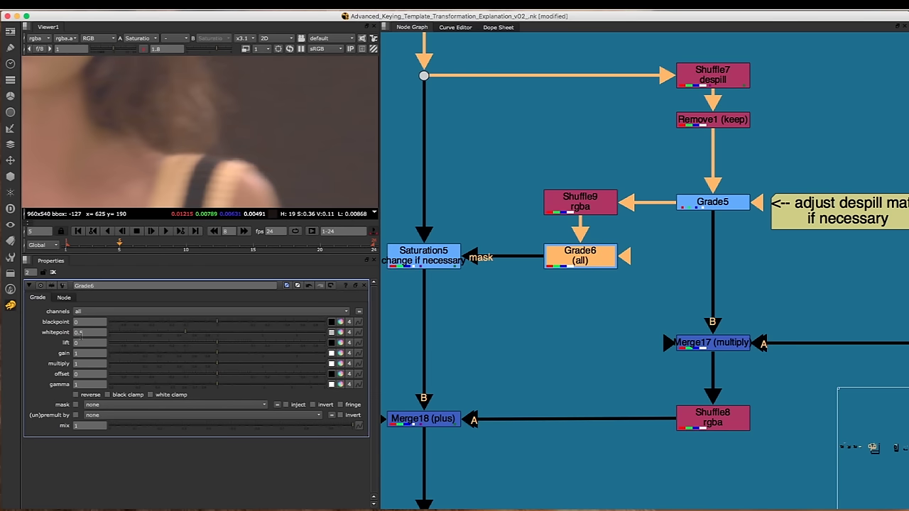
{"action": "key", "text": "1"}
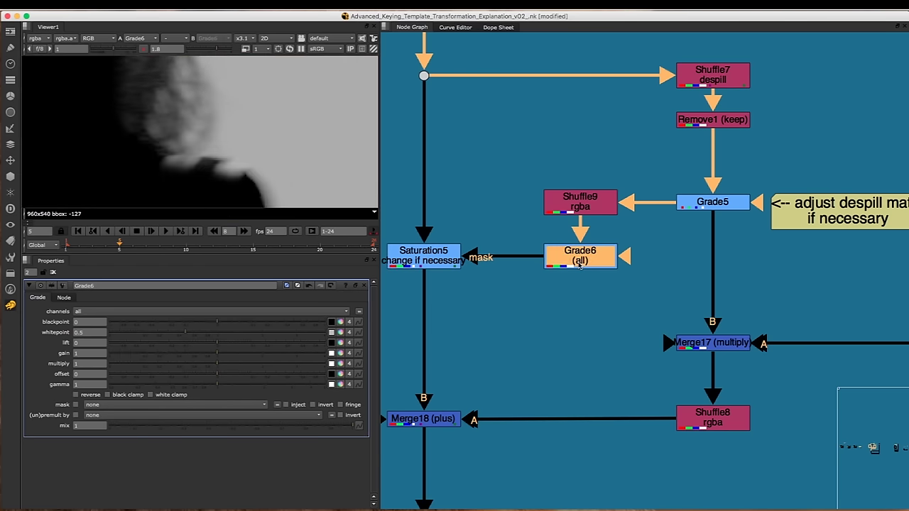
{"action": "key", "text": "d"}
{"action": "key", "text": "d"}
{"action": "left_click", "coordinate": [481, 206]}
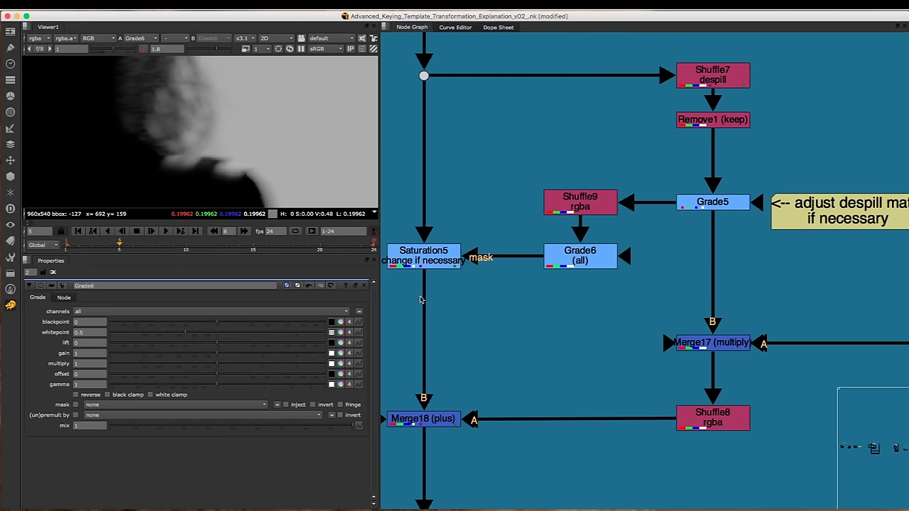
- View the dot that brings in the BG, frame the full image and reset the viewer gamma to 1
{"action": "scroll", "coordinate": [587, 220], "scroll_direction": "down", "scroll_amount": 3}
{"action": "scroll", "coordinate": [568, 231], "scroll_direction": "right", "scroll_amount": 10}
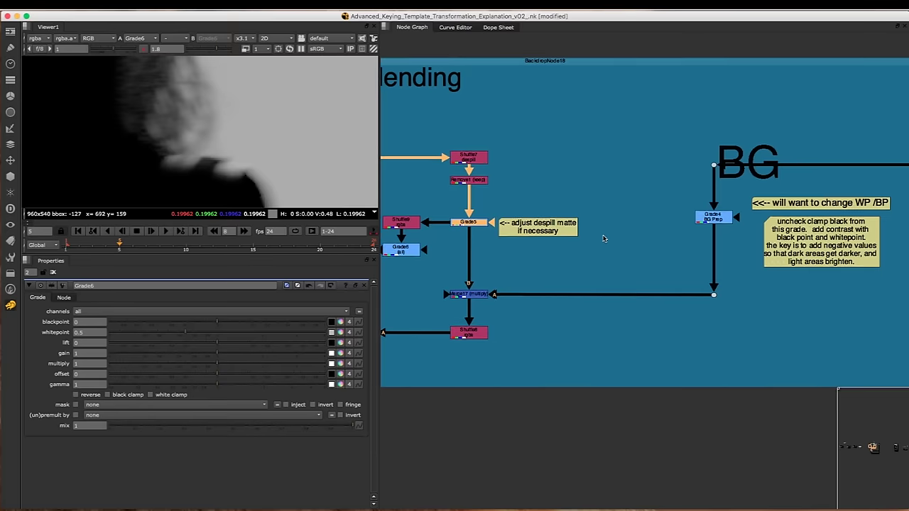
{"action": "left_click_drag", "start_coordinate": [627, 228], "coordinate": [629, 221]}
{"action": "key", "text": "1"}
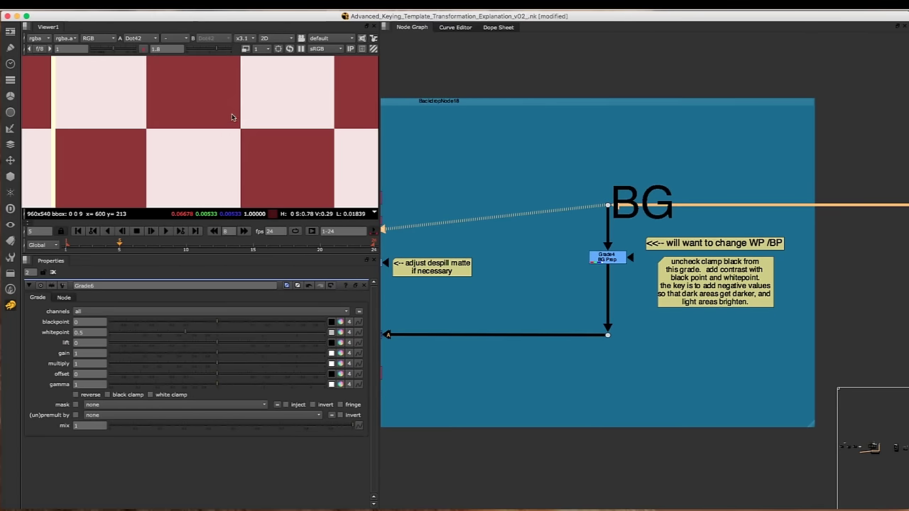
{"action": "key", "text": "f"}
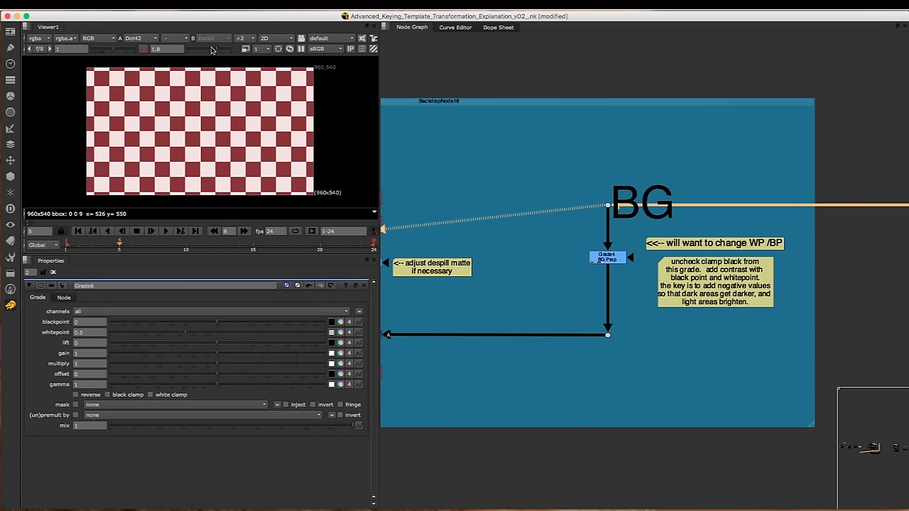
{"action": "left_click", "coordinate": [212, 49], "text": "super"}
- Select the Grade4 BG Prep node beside its contrast notes and open its properties
{"action": "left_click", "coordinate": [607, 257]}
{"action": "scroll", "coordinate": [513, 278], "scroll_direction": "up", "scroll_amount": 5}
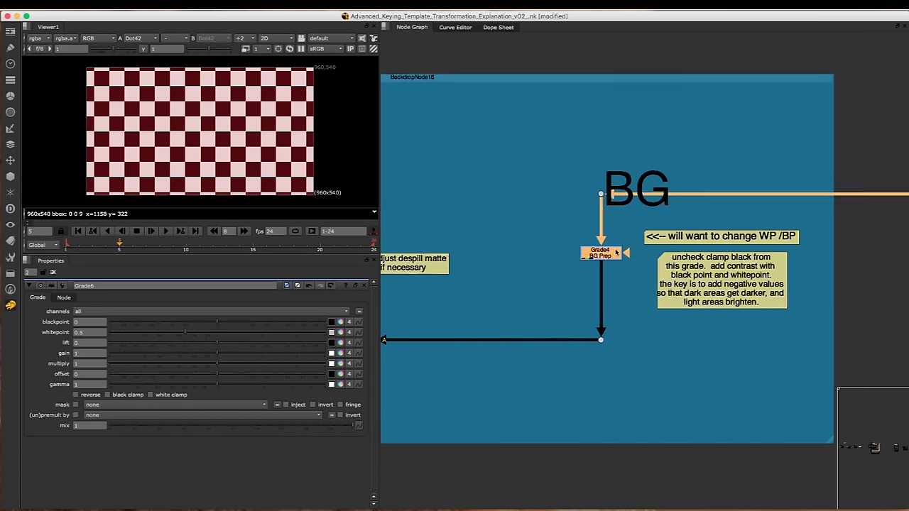
{"action": "mouse_move", "coordinate": [513, 278]}
{"action": "left_mouse_down"}
{"action": "mouse_move", "coordinate": [552, 235]}
{"action": "mouse_move", "coordinate": [518, 279]}
{"action": "mouse_move", "coordinate": [510, 274]}
{"action": "mouse_move", "coordinate": [518, 261]}
{"action": "left_mouse_up"}
{"action": "middle_click_drag", "start_coordinate": [615, 234], "coordinate": [523, 243]}
{"action": "middle_click_drag", "start_coordinate": [729, 251], "coordinate": [762, 231]}
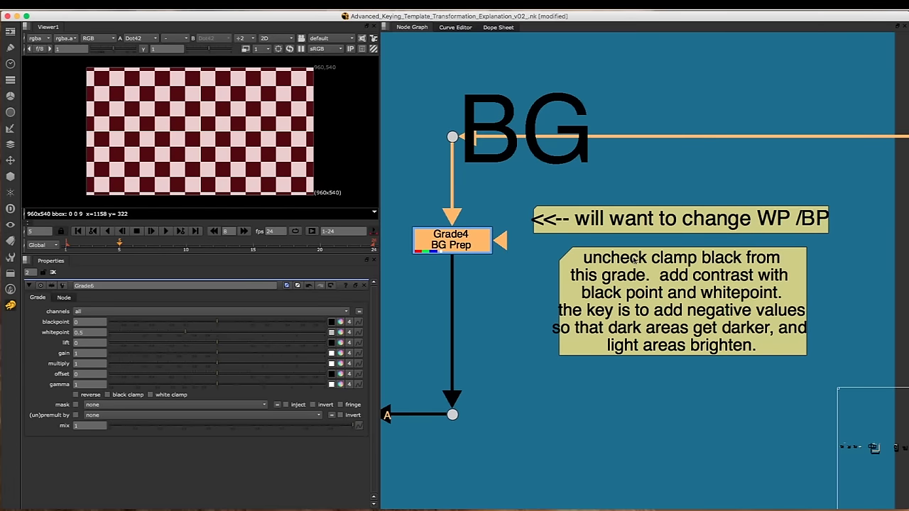
{"action": "double_click", "coordinate": [446, 244]}
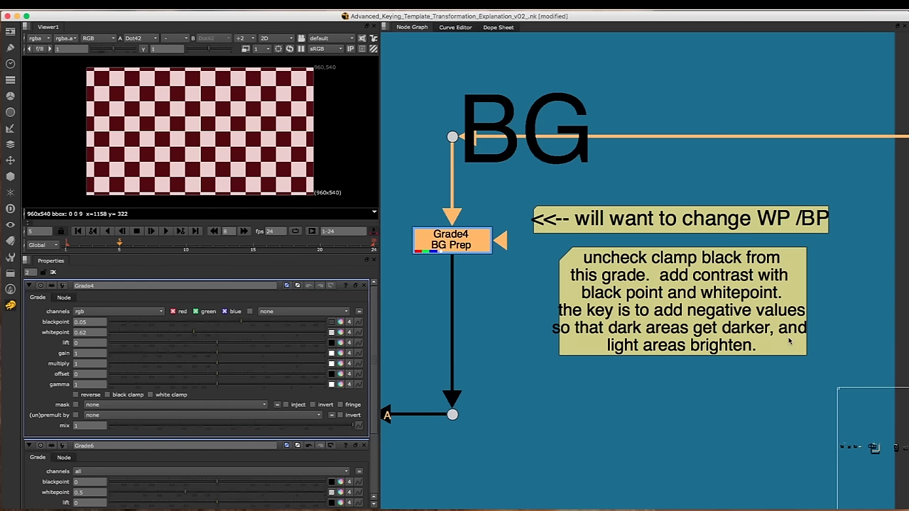
- View Merge17 (multiply) and toggle it off and on to compare the BG multiplied by the despill matte
{"action": "scroll", "coordinate": [673, 295], "scroll_direction": "down", "scroll_amount": 6}
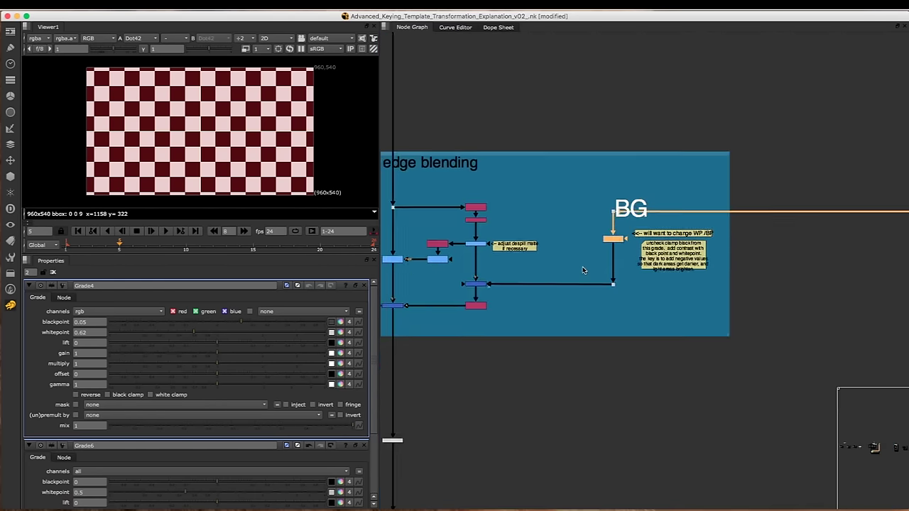
{"action": "scroll", "coordinate": [664, 238], "scroll_direction": "up", "scroll_amount": 2}
{"action": "scroll", "coordinate": [601, 262], "scroll_direction": "up", "scroll_amount": 2}
{"action": "middle_click_drag", "start_coordinate": [468, 278], "coordinate": [637, 255]}
{"action": "left_click", "coordinate": [574, 284]}
{"action": "key", "text": "1"}
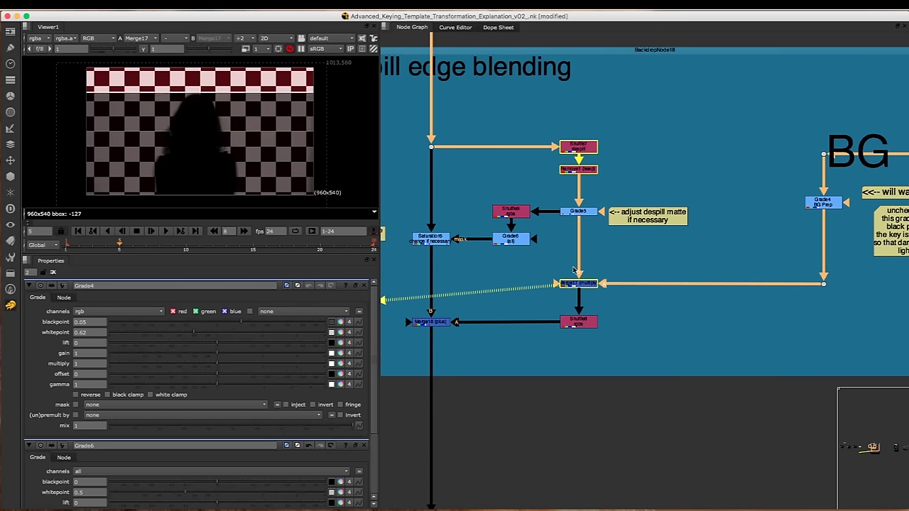
{"action": "key", "text": "d"}
{"action": "key", "text": "d"}
{"action": "key", "text": "d"}
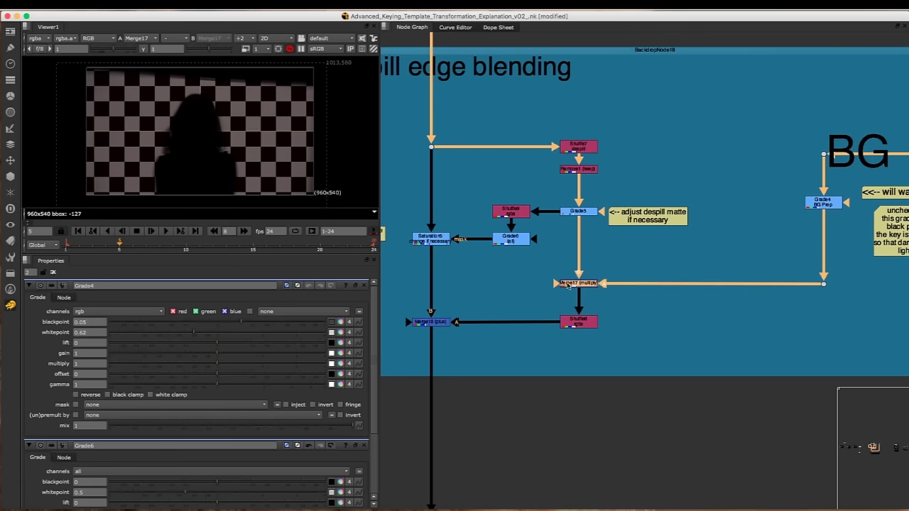
{"action": "key", "text": "d"}
{"action": "key", "text": "d"}
{"action": "key", "text": "d"}
- View Merge18 (plus), toggle it off and on to compare the added BG, and inspect the shoulder edge up close
{"action": "middle_click_drag", "start_coordinate": [592, 256], "coordinate": [653, 223]}
{"action": "left_click", "coordinate": [552, 251]}
{"action": "left_click", "coordinate": [490, 289]}
{"action": "key", "text": "1"}
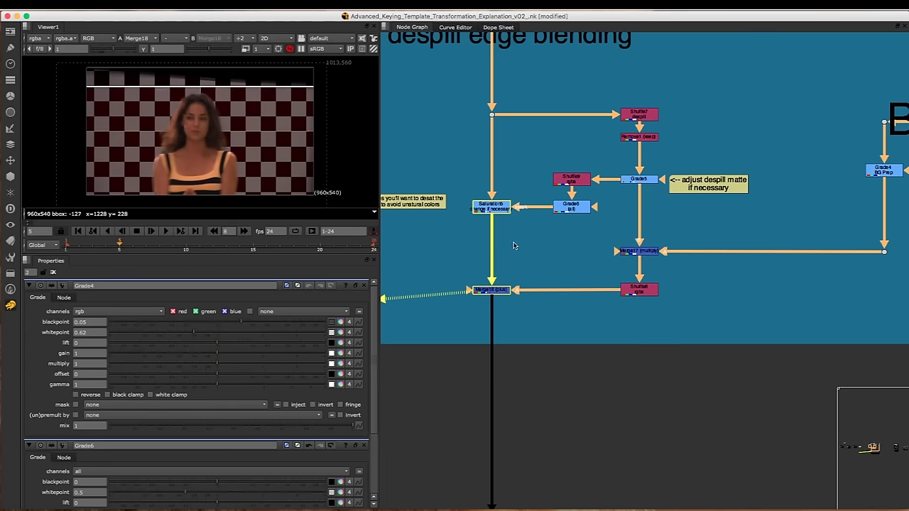
{"action": "left_click_drag", "start_coordinate": [544, 244], "coordinate": [456, 310]}
{"action": "key", "text": "d"}
{"action": "key", "text": "d"}
{"action": "key", "text": "d"}
{"action": "key", "text": "d"}
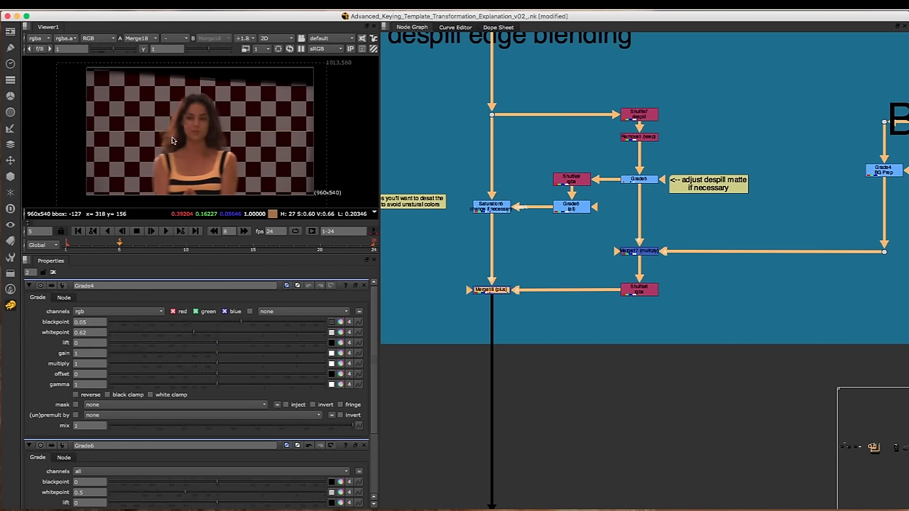
{"action": "scroll", "coordinate": [218, 93], "scroll_direction": "up", "scroll_amount": 5}
{"action": "scroll", "coordinate": [522, 250], "scroll_direction": "down", "scroll_amount": 5}
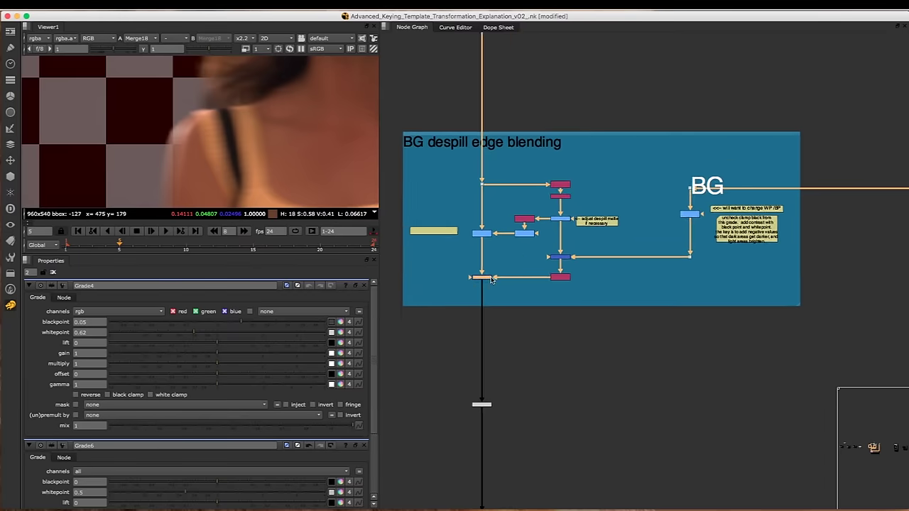
- Examine the despill matte and BG branches that feed Merge18 (plus) in the BG despill edge blending backdrop
{"action": "scroll", "coordinate": [498, 272], "scroll_direction": "up", "scroll_amount": 5}
{"action": "left_click", "coordinate": [503, 256]}
{"action": "scroll", "coordinate": [568, 221], "scroll_direction": "down", "scroll_amount": 4}
{"action": "middle_click_drag", "start_coordinate": [562, 251], "coordinate": [453, 264]}
{"action": "left_click_drag", "start_coordinate": [614, 142], "coordinate": [654, 180]}
{"action": "middle_click_drag", "start_coordinate": [602, 190], "coordinate": [690, 181]}
{"action": "left_click_drag", "start_coordinate": [530, 244], "coordinate": [458, 289]}
{"action": "scroll", "coordinate": [492, 267], "scroll_direction": "up", "scroll_amount": 4}
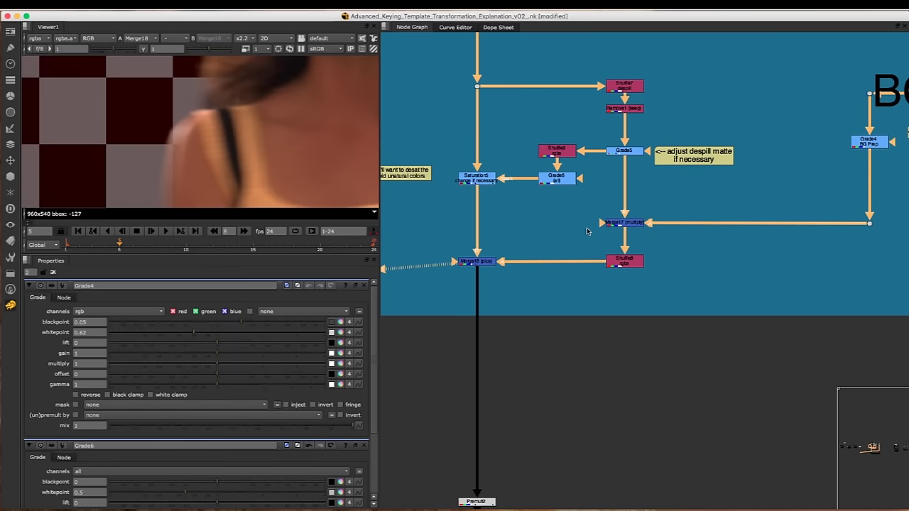
{"action": "middle_click_drag", "start_coordinate": [494, 255], "coordinate": [477, 262]}
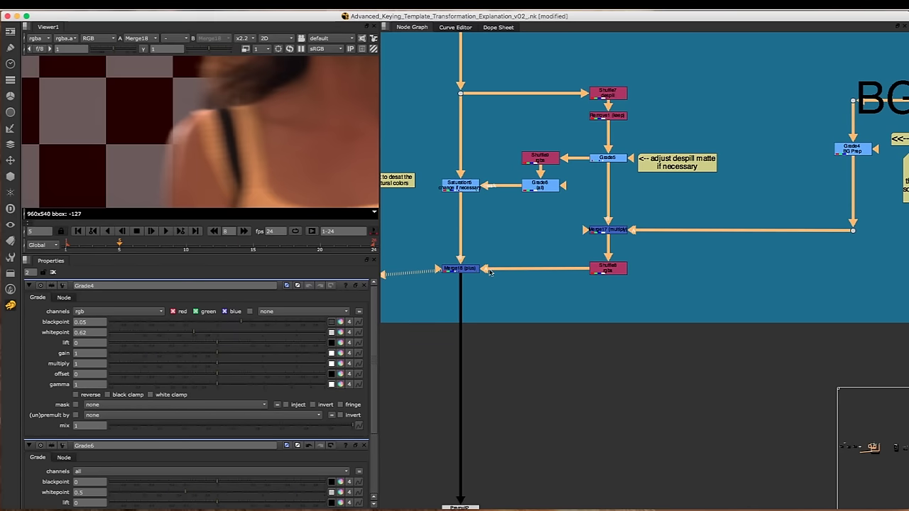
- Connect the BG dot to viewer input 2, keep Merge18 on input 1, and frame the shoulder
{"action": "middle_click_drag", "start_coordinate": [783, 136], "coordinate": [678, 161]}
{"action": "left_click_drag", "start_coordinate": [674, 158], "coordinate": [765, 97]}
{"action": "key", "text": "1"}
{"action": "key", "text": "1"}
{"action": "key", "text": "2"}
{"action": "key", "text": "1"}
{"action": "middle_click_drag", "start_coordinate": [215, 155], "coordinate": [219, 158]}
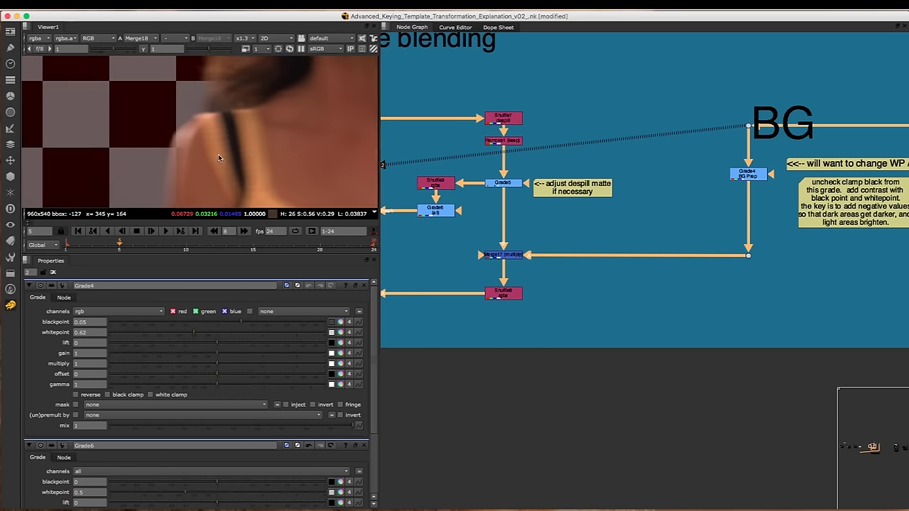
{"action": "scroll", "coordinate": [219, 159], "scroll_direction": "up", "scroll_amount": 2}
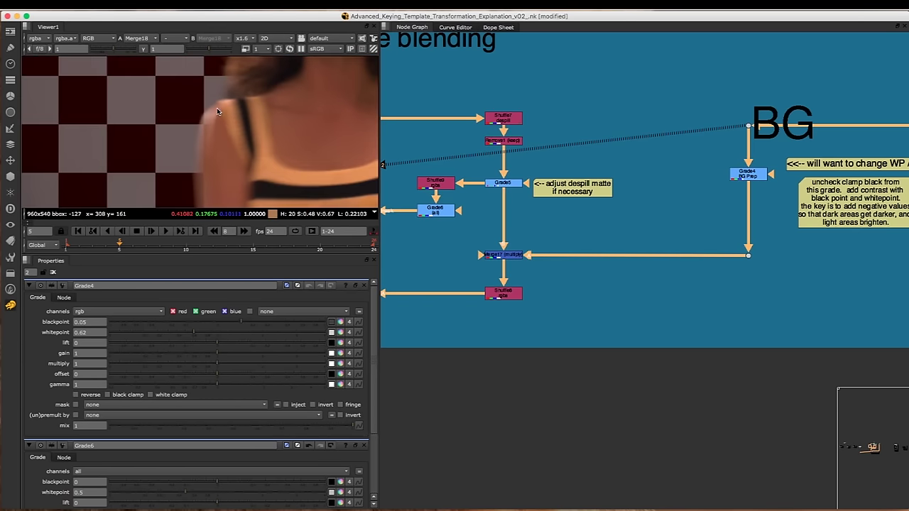
- Switch the viewer repeatedly between Merge18 and the original BG to compare their brightness behind the shoulder
{"action": "key", "text": "1"}
{"action": "key", "text": "2"}
{"action": "key", "text": "1"}
{"action": "key", "text": "2"}
{"action": "key", "text": "1"}
{"action": "key", "text": "2"}
{"action": "key", "text": "1"}
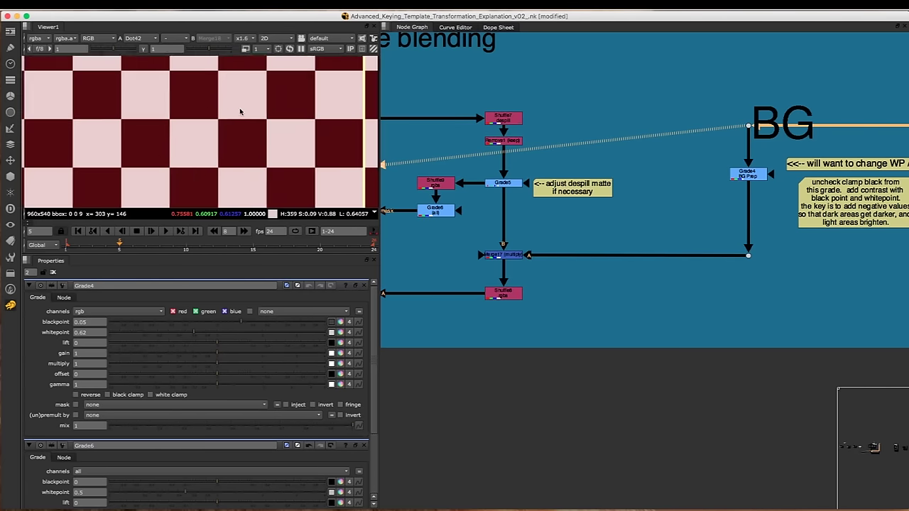
{"action": "key", "text": "2"}
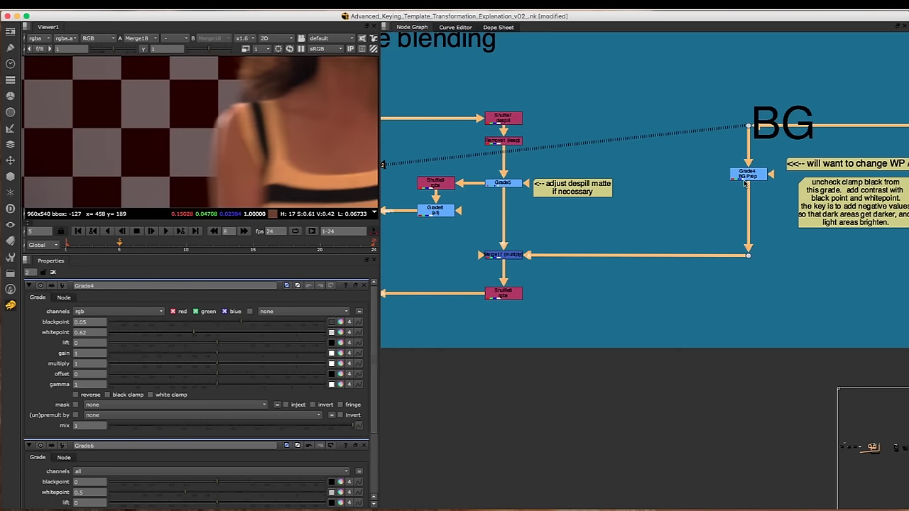
- Lower the BG Prep grade's whitepoint to 0.16 and its blackpoint to 0.048, comparing Merge18 with the original BG after each change
{"action": "left_click", "coordinate": [746, 176]}
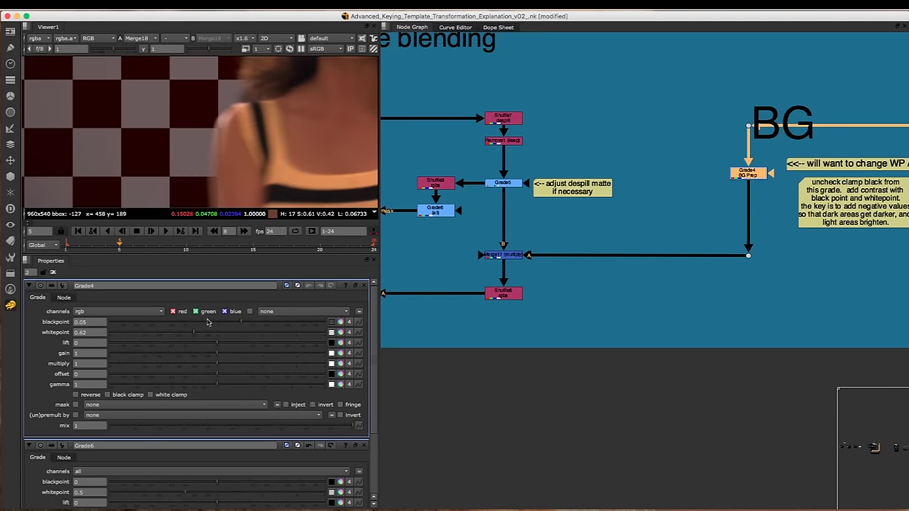
{"action": "left_click_drag", "start_coordinate": [185, 334], "coordinate": [164, 332]}
{"action": "key", "text": "1"}
{"action": "key", "text": "2"}
{"action": "key", "text": "1"}
{"action": "key", "text": "2"}
{"action": "left_click_drag", "start_coordinate": [163, 335], "coordinate": [153, 331]}
{"action": "key", "text": "1"}
{"action": "key", "text": "2"}
{"action": "left_click_drag", "start_coordinate": [243, 323], "coordinate": [240, 323]}
{"action": "key", "text": "1"}
{"action": "key", "text": "2"}
- Switch the viewer repeatedly between Merge18 and the original BG to judge the added contrast around the shoulder
{"action": "key", "text": "1"}
{"action": "key", "text": "2"}
{"action": "key", "text": "1"}
{"action": "key", "text": "2"}
{"action": "key", "text": "1"}
{"action": "key", "text": "2"}
{"action": "key", "text": "1"}
{"action": "key", "text": "2"}
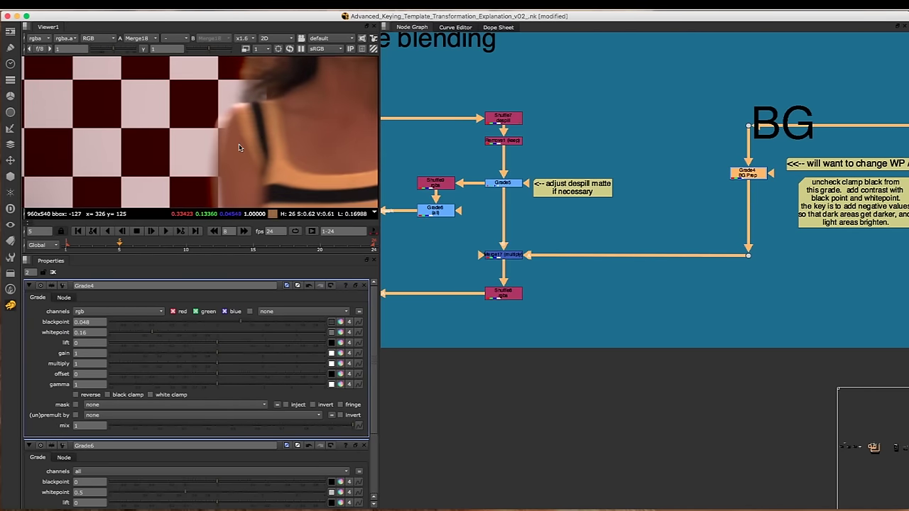
{"action": "key", "text": "1"}
{"action": "key", "text": "2"}
{"action": "key", "text": "1"}
{"action": "key", "text": "2"}
- Frame the opposite shoulder up close and alternate between Merge18 and the original BG to compare its edge
{"action": "scroll", "coordinate": [246, 135], "scroll_direction": "down", "scroll_amount": 3}
{"action": "middle_click_drag", "start_coordinate": [362, 142], "coordinate": [248, 154]}
{"action": "scroll", "coordinate": [250, 151], "scroll_direction": "up", "scroll_amount": 5}
{"action": "key", "text": "1"}
{"action": "key", "text": "2"}
{"action": "middle_click_drag", "start_coordinate": [281, 124], "coordinate": [282, 166]}
{"action": "key", "text": "1"}
{"action": "key", "text": "2"}
{"action": "key", "text": "1"}
{"action": "key", "text": "2"}
{"action": "key", "text": "1"}
{"action": "key", "text": "2"}
{"action": "key", "text": "1"}
- Compare Merge18 with the original BG again at wider and closer views of that shoulder
{"action": "scroll", "coordinate": [280, 140], "scroll_direction": "down", "scroll_amount": 3}
{"action": "middle_click_drag", "start_coordinate": [280, 140], "coordinate": [256, 153]}
{"action": "key", "text": "2"}
{"action": "key", "text": "1"}
{"action": "key", "text": "2"}
{"action": "key", "text": "1"}
{"action": "key", "text": "2"}
{"action": "scroll", "coordinate": [249, 138], "scroll_direction": "up", "scroll_amount": 5}
{"action": "key", "text": "1"}
{"action": "key", "text": "2"}
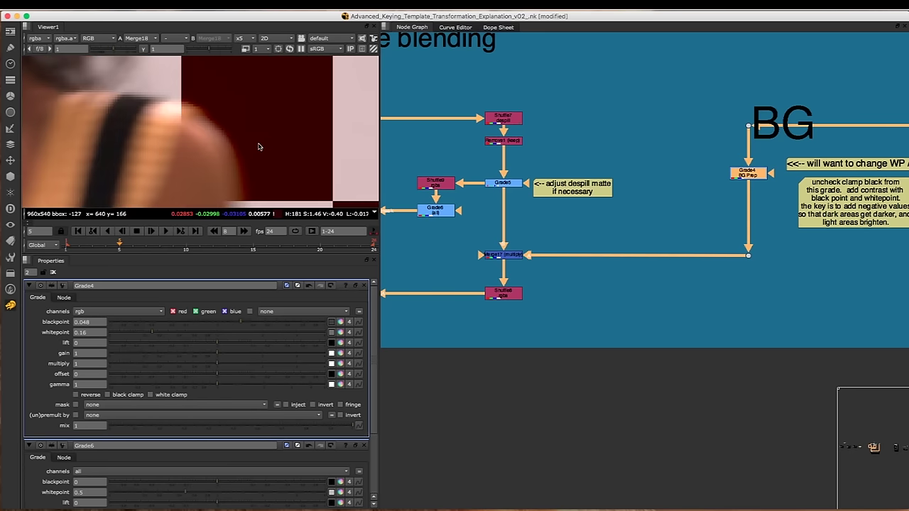
{"action": "scroll", "coordinate": [258, 145], "scroll_direction": "down", "scroll_amount": 3}
{"action": "key", "text": "1"}
{"action": "key", "text": "2"}
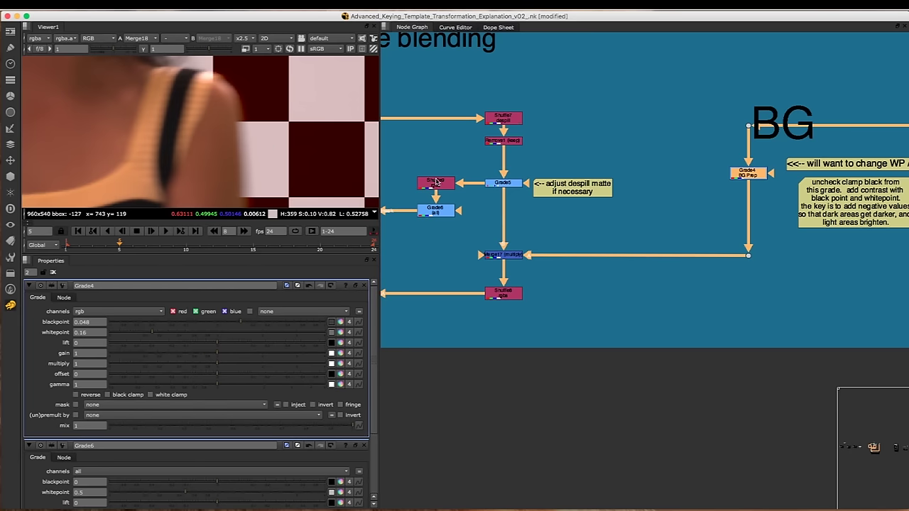
- Toggle Merge18 (plus) off and on to compare the shoulder edge with and without the added BG
{"action": "scroll", "coordinate": [491, 206], "scroll_direction": "down", "scroll_amount": 4}
{"action": "middle_click_drag", "start_coordinate": [489, 207], "coordinate": [559, 164]}
{"action": "scroll", "coordinate": [503, 191], "scroll_direction": "up", "scroll_amount": 2}
{"action": "left_click_drag", "start_coordinate": [530, 172], "coordinate": [454, 245]}
{"action": "key", "text": "d"}
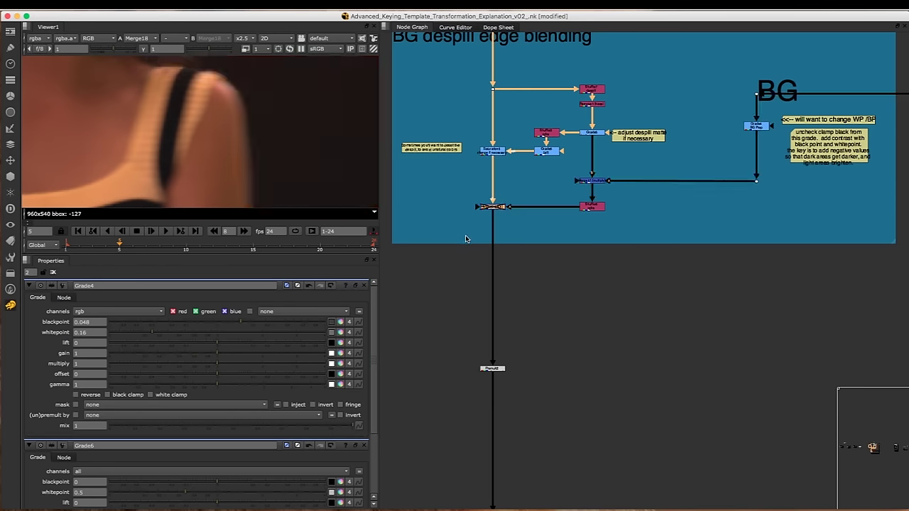
{"action": "key", "text": "1"}
{"action": "key", "text": "2"}
{"action": "key", "text": "1"}
{"action": "key", "text": "2"}
{"action": "key", "text": "1"}
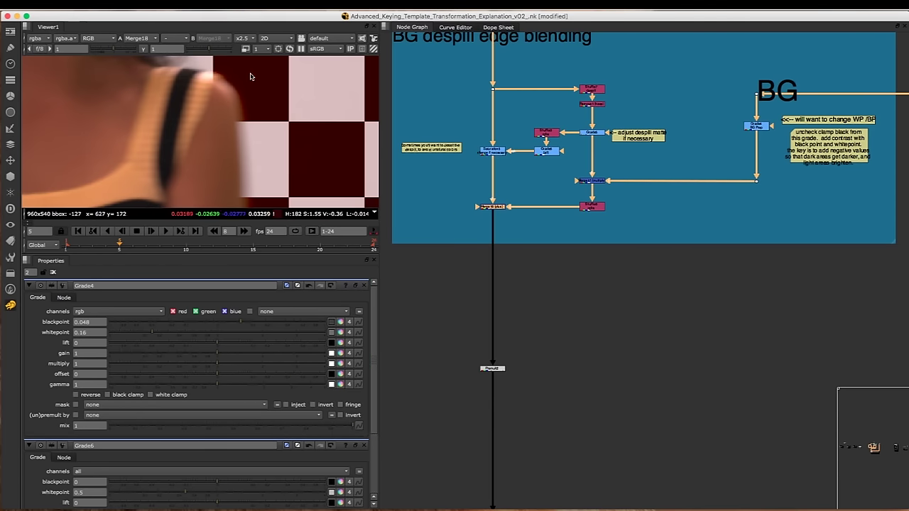
- Lower the BG Prep grade's blackpoint to 0.022 while watching the shoulder edge up close
{"action": "scroll", "coordinate": [241, 99], "scroll_direction": "up", "scroll_amount": 5}
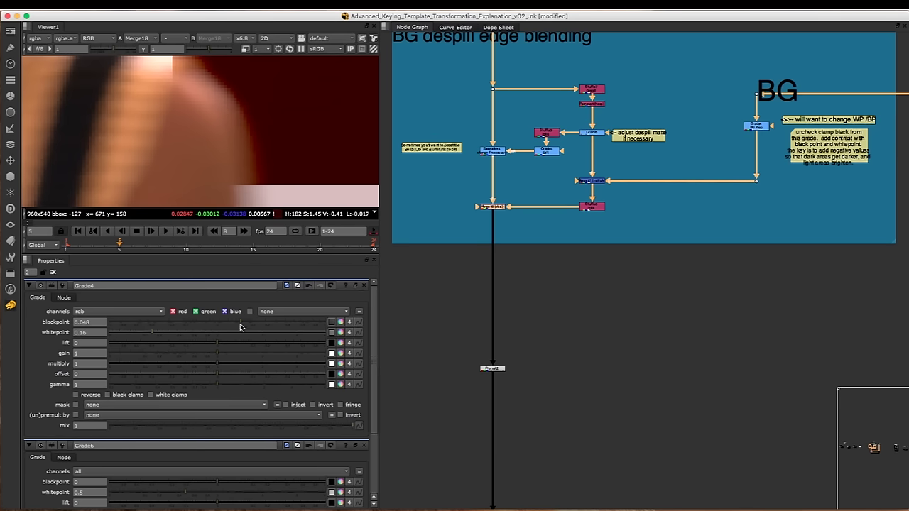
{"action": "left_click_drag", "start_coordinate": [239, 324], "coordinate": [232, 320]}
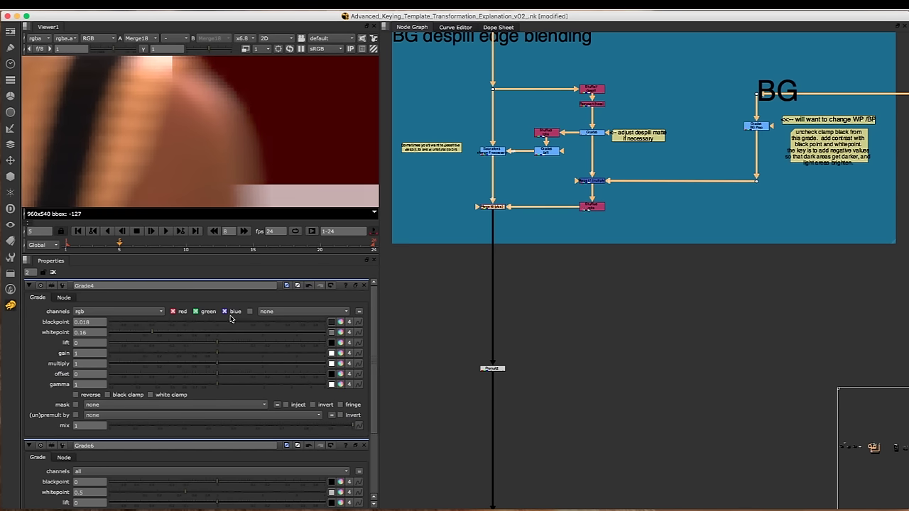
{"action": "middle_click_drag", "start_coordinate": [263, 137], "coordinate": [291, 155]}
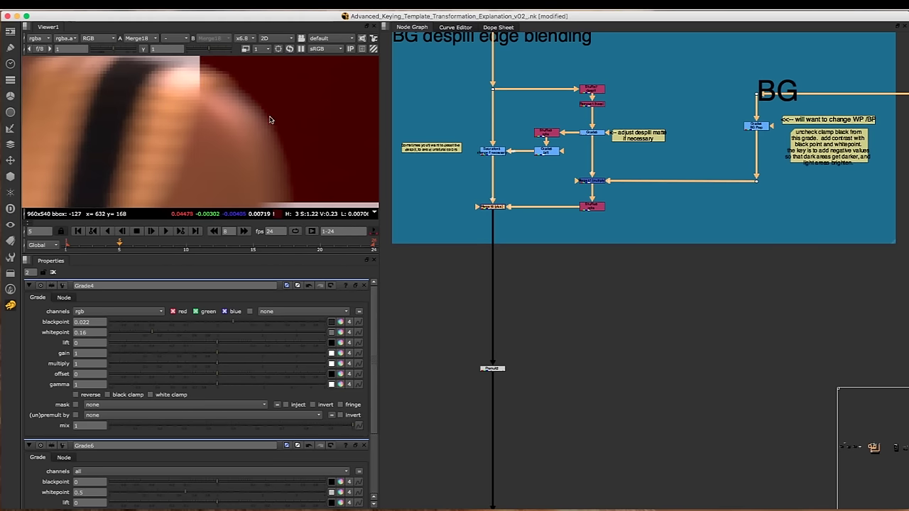
- View the graded BG at the dot below BG Prep, followed by the Merge17 (multiply) result
{"action": "middle_click_drag", "start_coordinate": [738, 146], "coordinate": [691, 143]}
{"action": "left_click_drag", "start_coordinate": [683, 146], "coordinate": [727, 206]}
{"action": "key", "text": "1"}
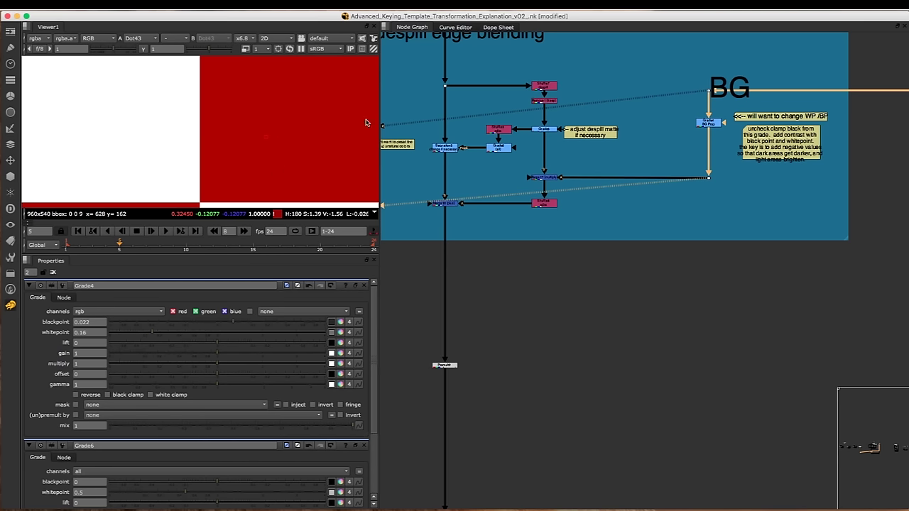
{"action": "left_click_drag", "start_coordinate": [574, 158], "coordinate": [512, 194]}
{"action": "key", "text": "1"}
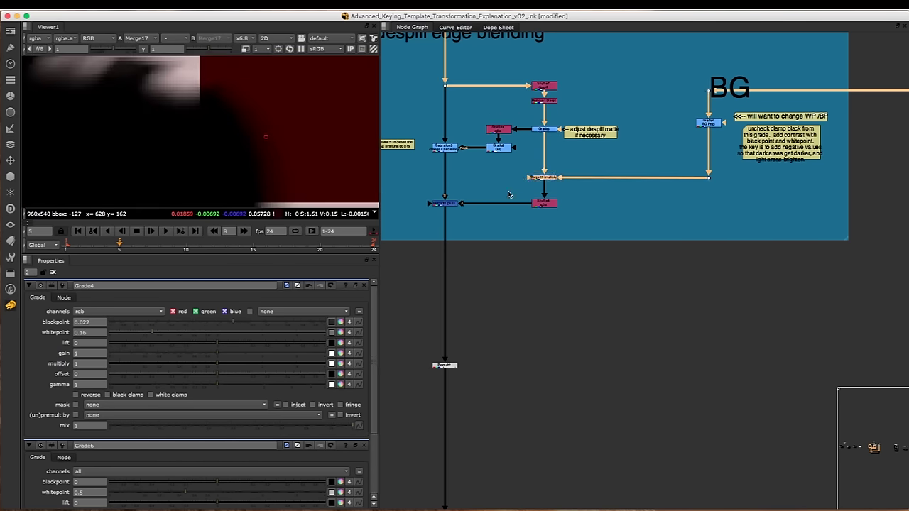
- View Merge18 (plus), toggle it off and on, and check the result on the whole figure
{"action": "middle_click_drag", "start_coordinate": [518, 182], "coordinate": [541, 176]}
{"action": "left_click", "coordinate": [561, 172]}
{"action": "key", "text": "1"}
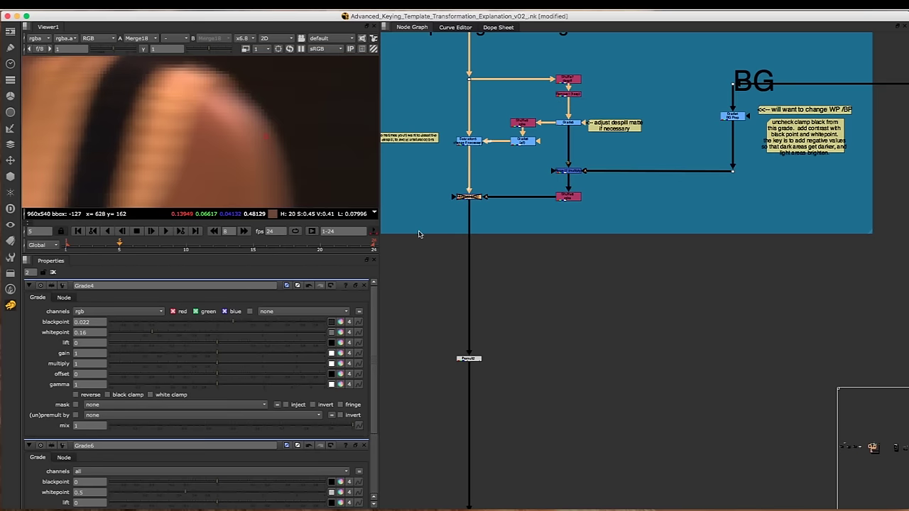
{"action": "middle_click_drag", "start_coordinate": [258, 179], "coordinate": [254, 180], "text": "alt"}
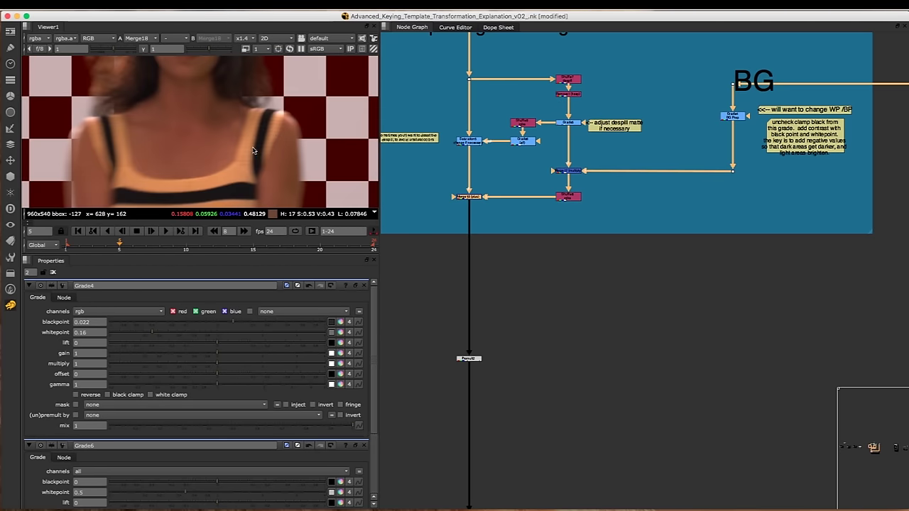
{"action": "scroll", "coordinate": [301, 110], "scroll_direction": "down", "scroll_amount": 5}
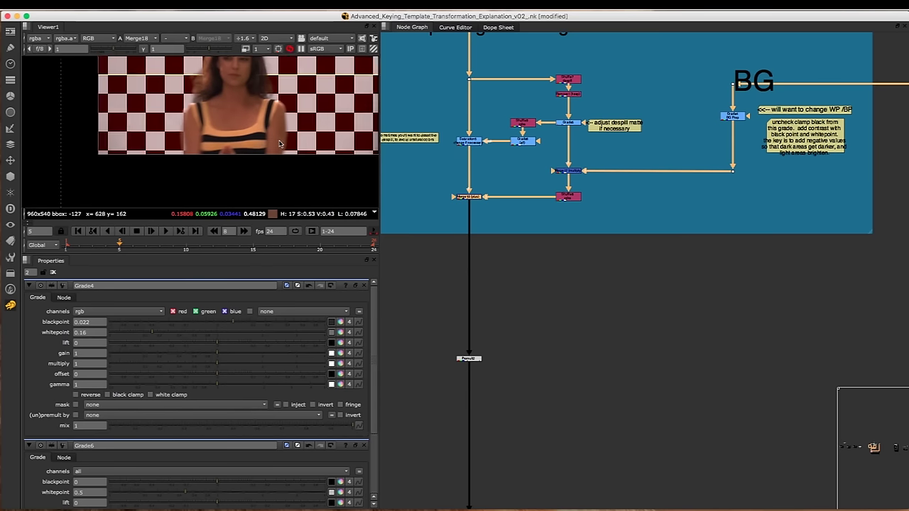
- View the Premult node below the BG despill edge blending section and inspect the head and shoulder edges
{"action": "left_click_drag", "start_coordinate": [523, 324], "coordinate": [451, 365]}
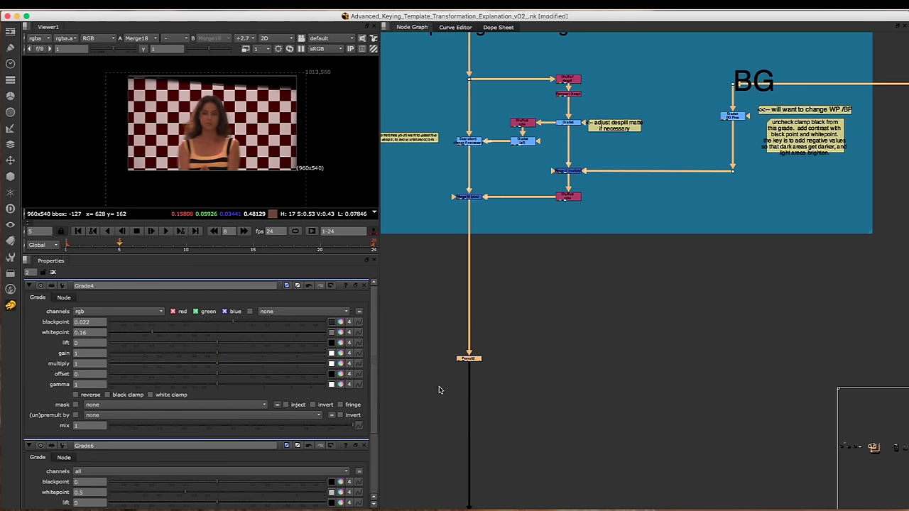
{"action": "key", "text": "1"}
{"action": "scroll", "coordinate": [206, 121], "scroll_direction": "up", "scroll_amount": 5}
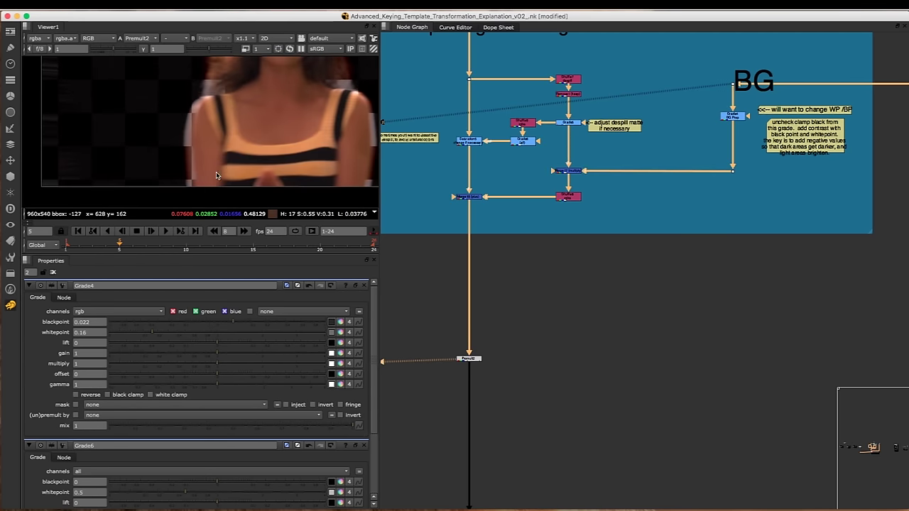
{"action": "middle_click_drag", "start_coordinate": [341, 105], "coordinate": [265, 154]}
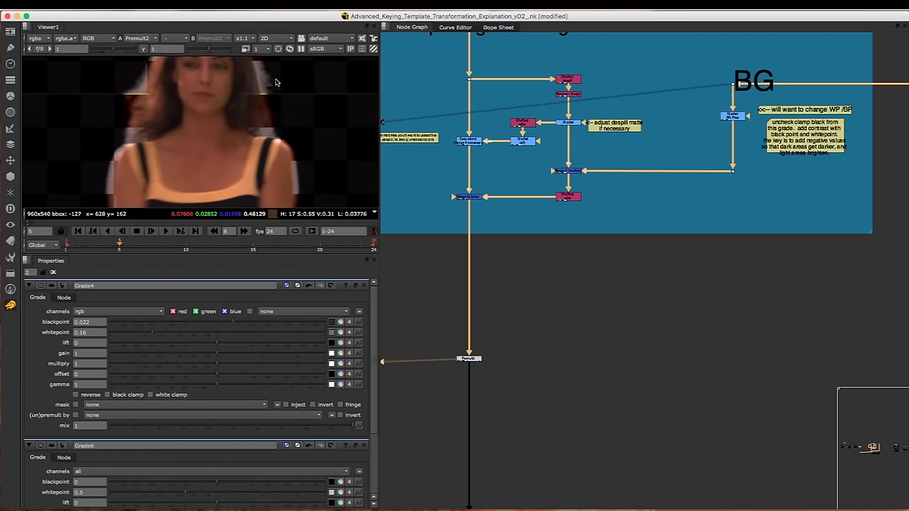
- Examine the dot below the Premult node that is reserved for defocus or additional filters
{"action": "scroll", "coordinate": [613, 214], "scroll_direction": "down", "scroll_amount": 5}
{"action": "middle_click_drag", "start_coordinate": [565, 269], "coordinate": [481, 217]}
{"action": "middle_click_drag", "start_coordinate": [502, 282], "coordinate": [507, 204]}
{"action": "scroll", "coordinate": [510, 209], "scroll_direction": "up", "scroll_amount": 4}
{"action": "scroll", "coordinate": [500, 240], "scroll_direction": "up", "scroll_amount": 3}
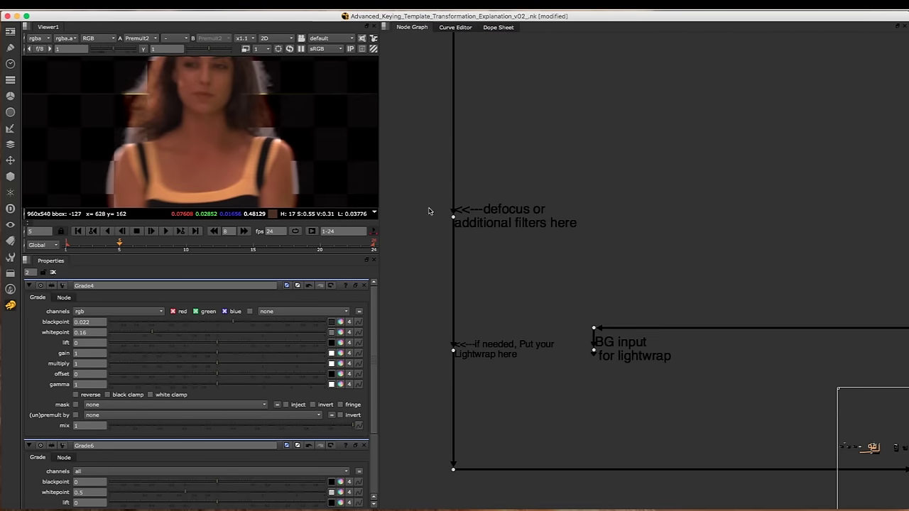
{"action": "scroll", "coordinate": [510, 221], "scroll_direction": "up", "scroll_amount": 2}
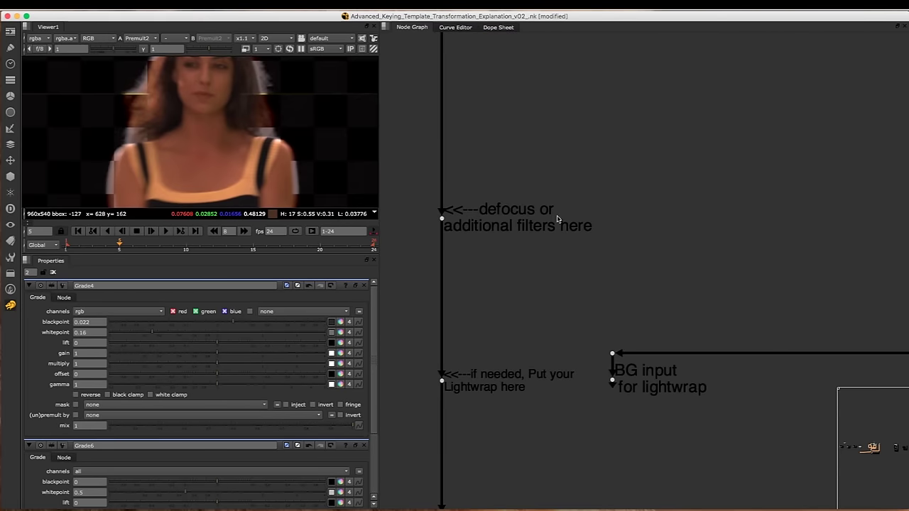
{"action": "middle_click_drag", "start_coordinate": [565, 246], "coordinate": [549, 232]}
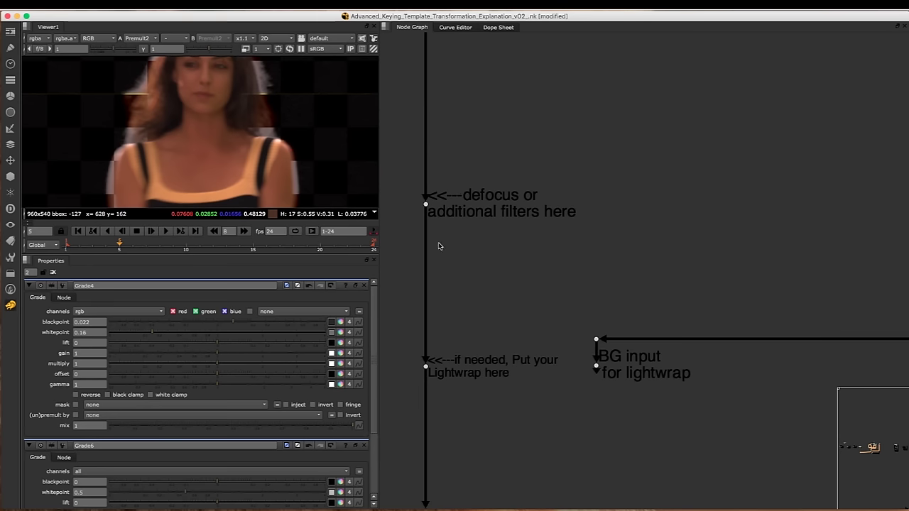
- Examine the dot reserved for a lightwrap and the neighbouring BG input for it
{"action": "scroll", "coordinate": [469, 245], "scroll_direction": "down", "scroll_amount": 2}
{"action": "middle_click_drag", "start_coordinate": [469, 312], "coordinate": [476, 258]}
{"action": "scroll", "coordinate": [475, 261], "scroll_direction": "up", "scroll_amount": 2}
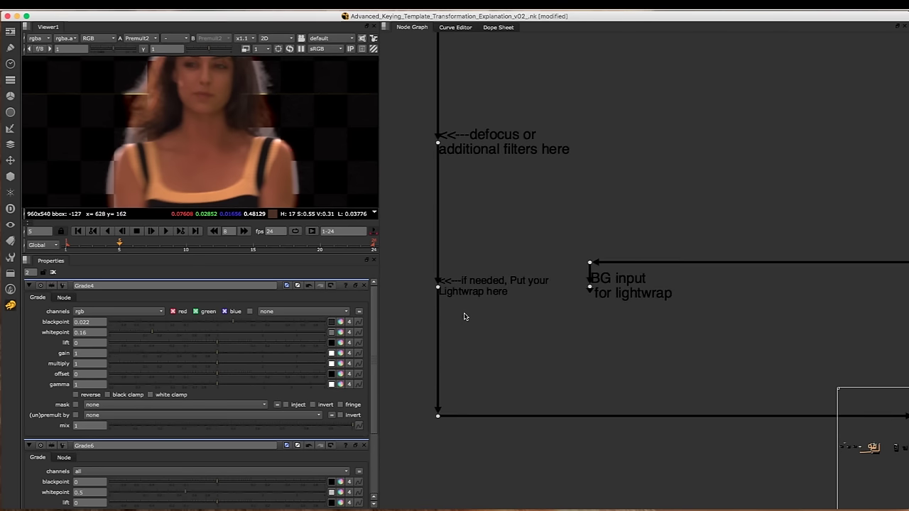
{"action": "left_click", "coordinate": [438, 285]}
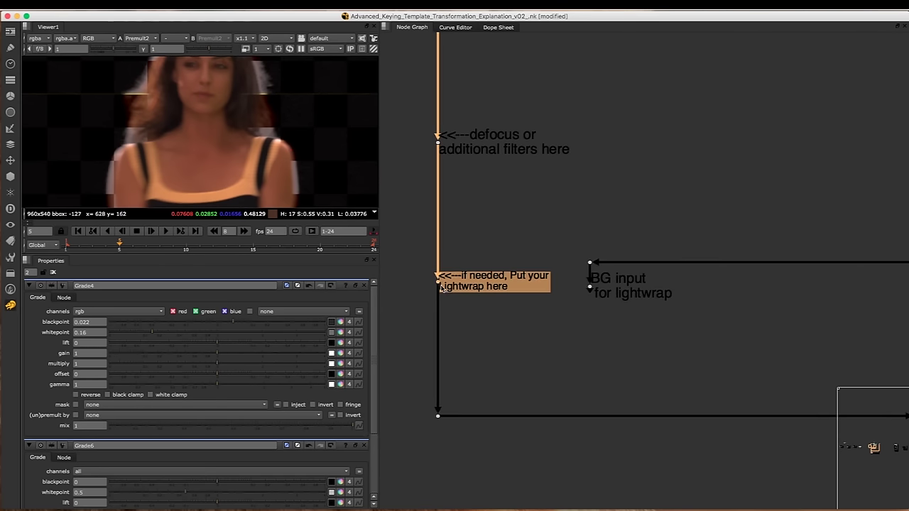
{"action": "scroll", "coordinate": [477, 200], "scroll_direction": "down", "scroll_amount": 5}
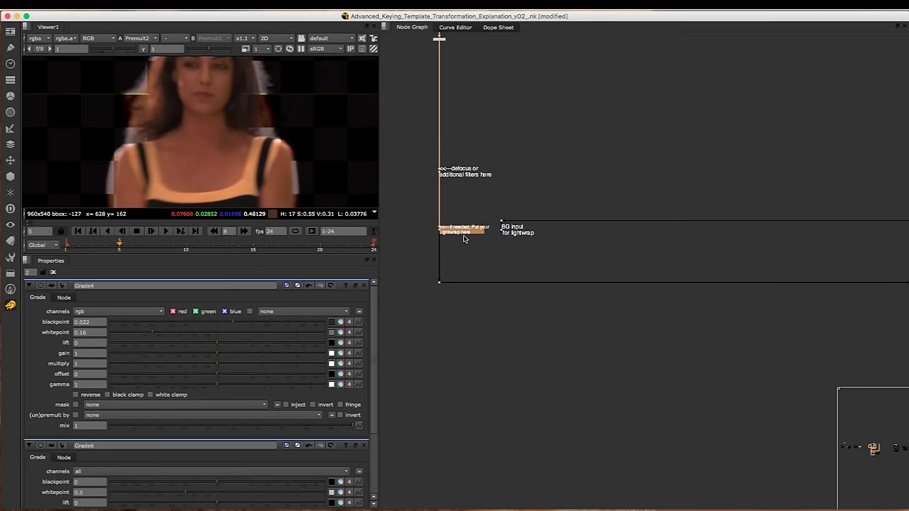
- Find Merge19 at the end of the BG branch, view it, and toggle it off and on to check the final composite
{"action": "scroll", "coordinate": [512, 213], "scroll_direction": "down", "scroll_amount": 3}
{"action": "middle_click_drag", "start_coordinate": [522, 222], "coordinate": [412, 250]}
{"action": "scroll", "coordinate": [502, 207], "scroll_direction": "down", "scroll_amount": 6}
{"action": "middle_click_drag", "start_coordinate": [635, 235], "coordinate": [512, 216]}
{"action": "scroll", "coordinate": [546, 204], "scroll_direction": "up", "scroll_amount": 5}
{"action": "scroll", "coordinate": [595, 222], "scroll_direction": "up", "scroll_amount": 6}
{"action": "middle_click_drag", "start_coordinate": [670, 192], "coordinate": [580, 203]}
{"action": "key", "text": "1"}
{"action": "left_click_drag", "start_coordinate": [633, 191], "coordinate": [614, 198]}
{"action": "left_click", "coordinate": [533, 242]}
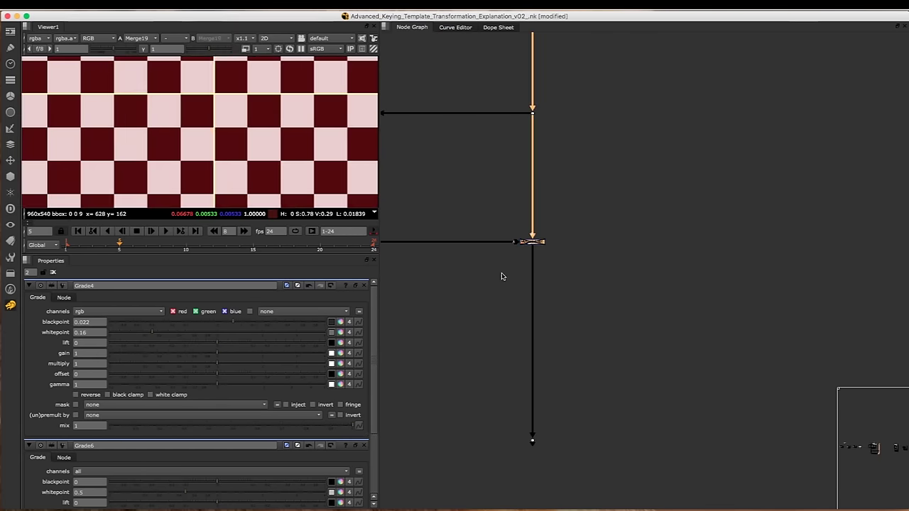
{"action": "scroll", "coordinate": [551, 234], "scroll_direction": "up", "scroll_amount": 2}
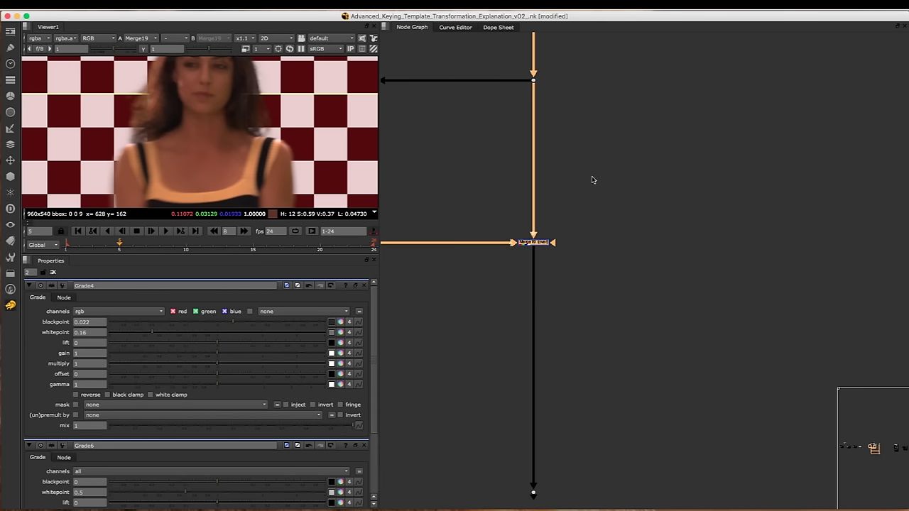
- Select Saturation5 and Merge18 (plus) together and toggle both off and on while viewing the final composite
{"action": "scroll", "coordinate": [633, 251], "scroll_direction": "down", "scroll_amount": 6}
{"action": "scroll", "coordinate": [559, 166], "scroll_direction": "up", "scroll_amount": 5}
{"action": "scroll", "coordinate": [587, 177], "scroll_direction": "up", "scroll_amount": 6}
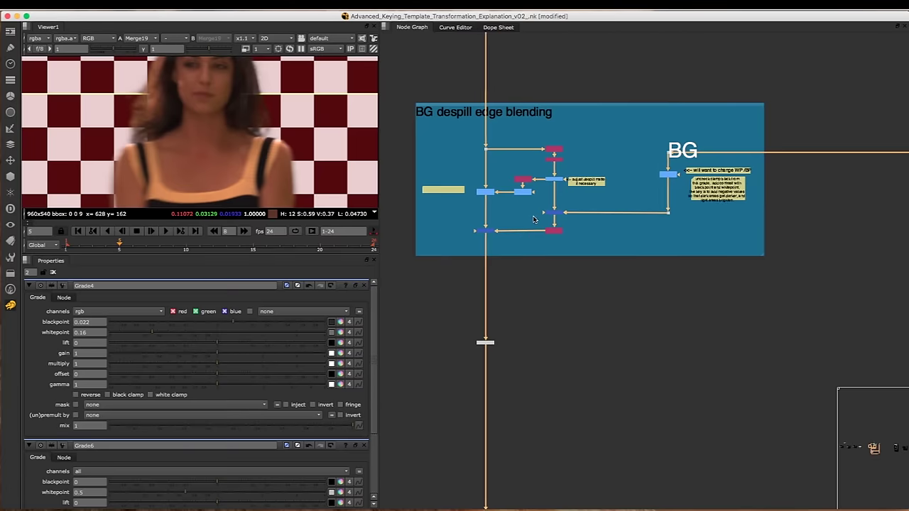
{"action": "left_click_drag", "start_coordinate": [563, 126], "coordinate": [431, 362]}
{"action": "key", "text": "d"}
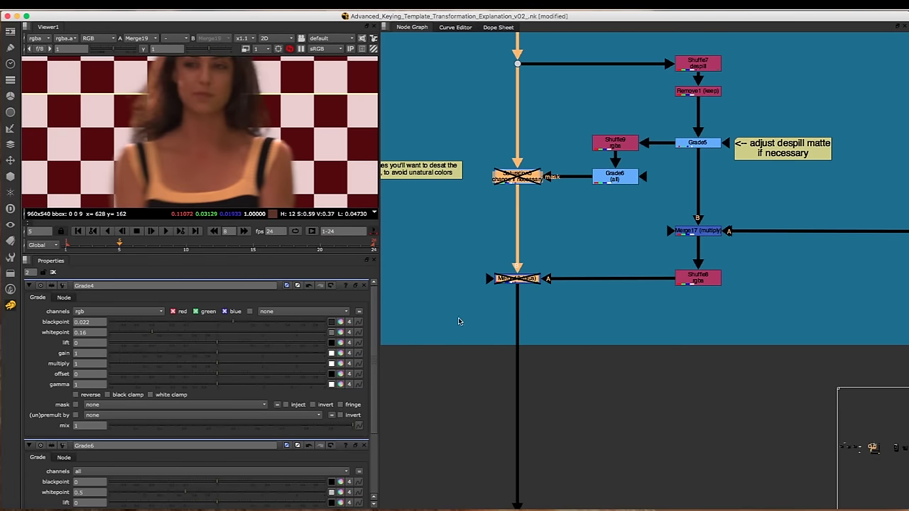
{"action": "scroll", "coordinate": [318, 150], "scroll_direction": "up", "scroll_amount": 6}
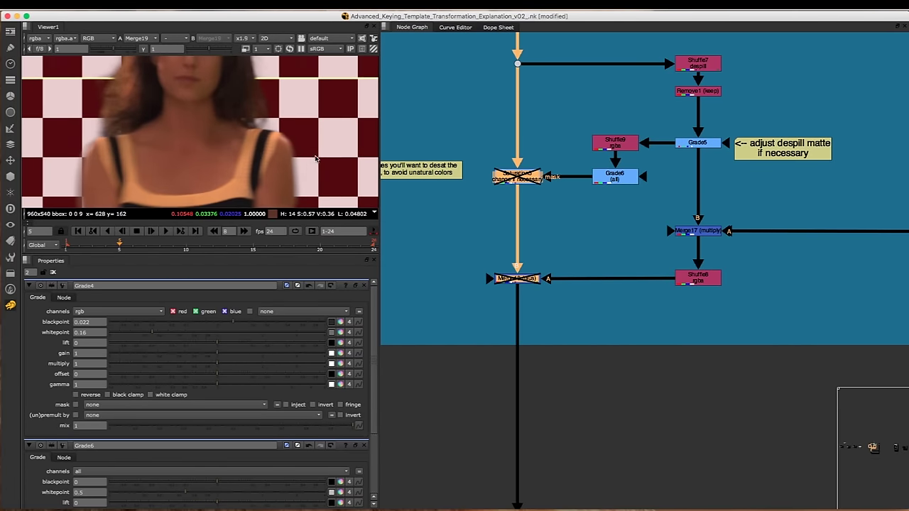
{"action": "key", "text": "d"}
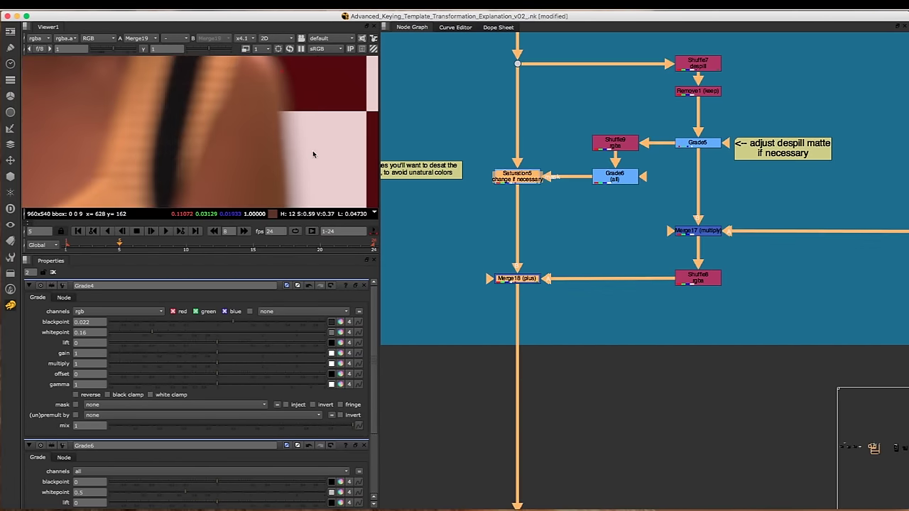
{"action": "key", "text": "d"}
{"action": "key", "text": "d"}
{"action": "key", "text": "d"}
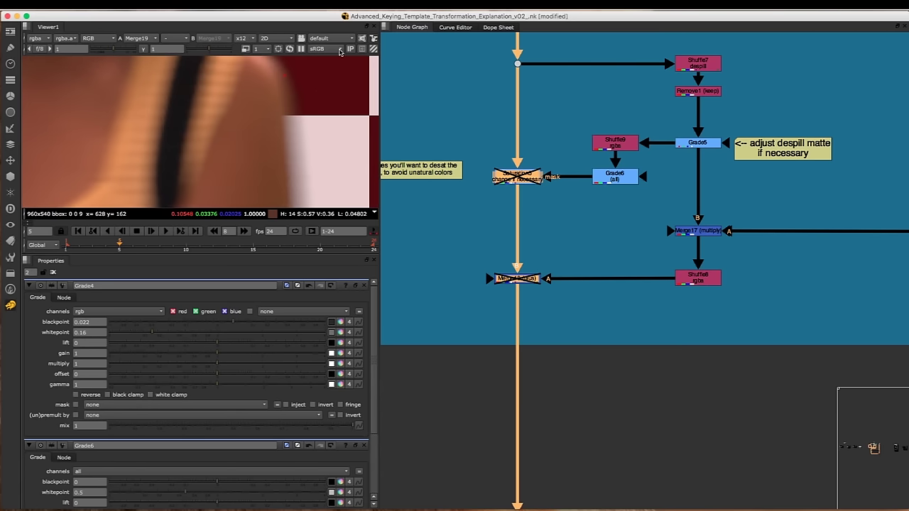
- Compare the shoulder edge in extreme close-up by repeatedly disabling and enabling Saturation5 and Merge18 (plus)
{"action": "scroll", "coordinate": [308, 115], "scroll_direction": "up", "scroll_amount": 5}
{"action": "key", "text": "d"}
{"action": "key", "text": "d"}
{"action": "key", "text": "d"}
{"action": "key", "text": "d"}
{"action": "key", "text": "d"}
{"action": "key", "text": "d"}
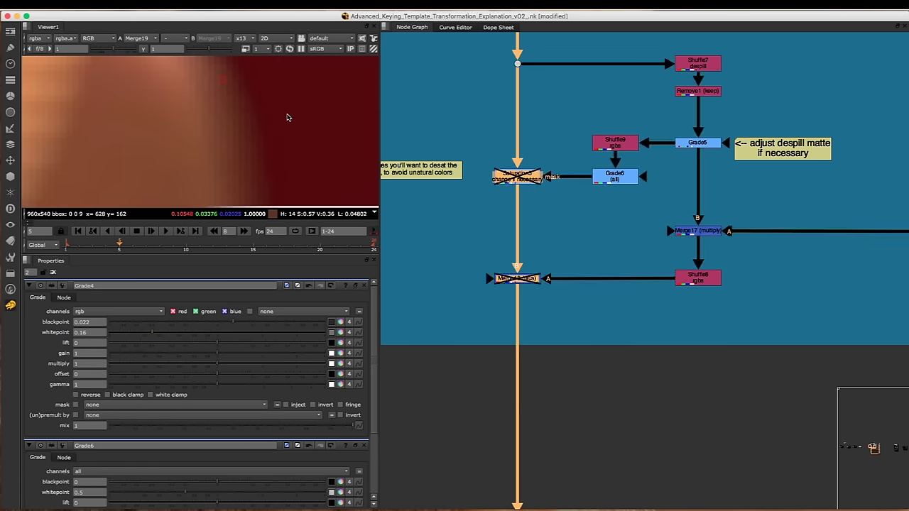
{"action": "key", "text": "d"}
{"action": "key", "text": "d"}
{"action": "key", "text": "d"}
{"action": "scroll", "coordinate": [310, 115], "scroll_direction": "down", "scroll_amount": 4}
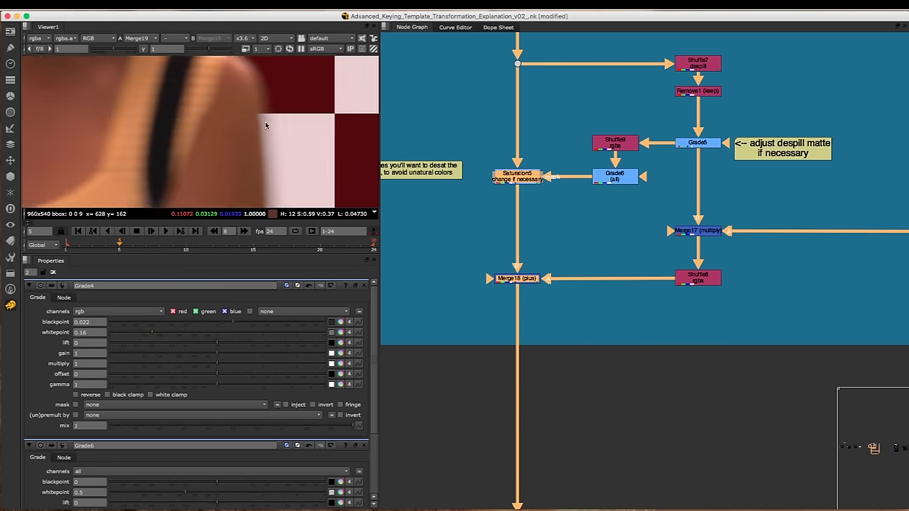
- Keep toggling Saturation5 and Merge18 (plus) to compare the same shoulder against the light and dark checker squares
{"action": "scroll", "coordinate": [284, 103], "scroll_direction": "up", "scroll_amount": 2}
{"action": "key", "text": "d"}
{"action": "key", "text": "d"}
{"action": "key", "text": "d"}
{"action": "key", "text": "d"}
{"action": "scroll", "coordinate": [288, 124], "scroll_direction": "down", "scroll_amount": 5}
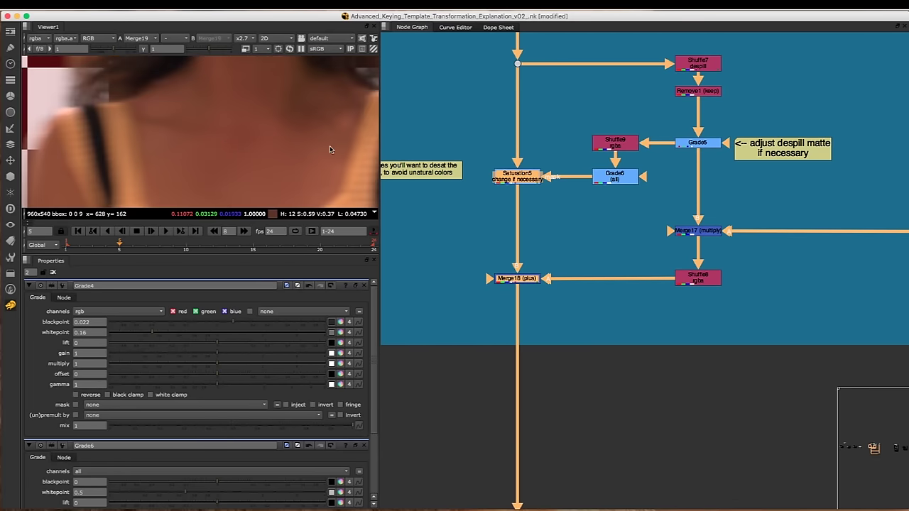
- Frame the opposite shoulder and arm and toggle Saturation5 and Merge18 (plus) repeatedly to compare that edge
{"action": "key", "text": "d"}
{"action": "key", "text": "d"}
{"action": "key", "text": "d"}
{"action": "key", "text": "d"}
{"action": "key", "text": "d"}
{"action": "key", "text": "d"}
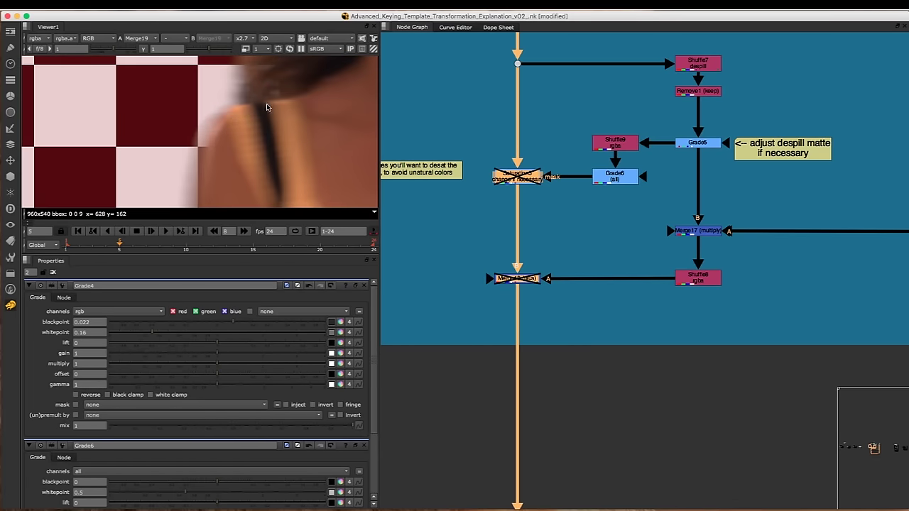
{"action": "middle_click_drag", "start_coordinate": [237, 133], "coordinate": [271, 90]}
{"action": "key", "text": "d"}
{"action": "key", "text": "d"}
{"action": "scroll", "coordinate": [237, 116], "scroll_direction": "up", "scroll_amount": 2}
{"action": "key", "text": "d"}
{"action": "key", "text": "d"}
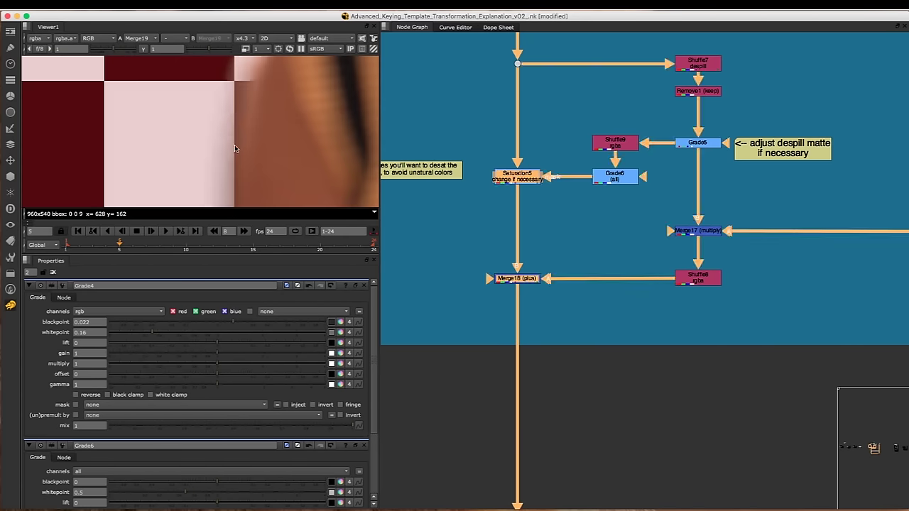
- Keep toggling Saturation5 and Merge18 (plus) to compare the arm and shoulder edge against the checker squares
{"action": "key", "text": "d"}
{"action": "middle_click_drag", "start_coordinate": [239, 99], "coordinate": [236, 138]}
{"action": "key", "text": "d"}
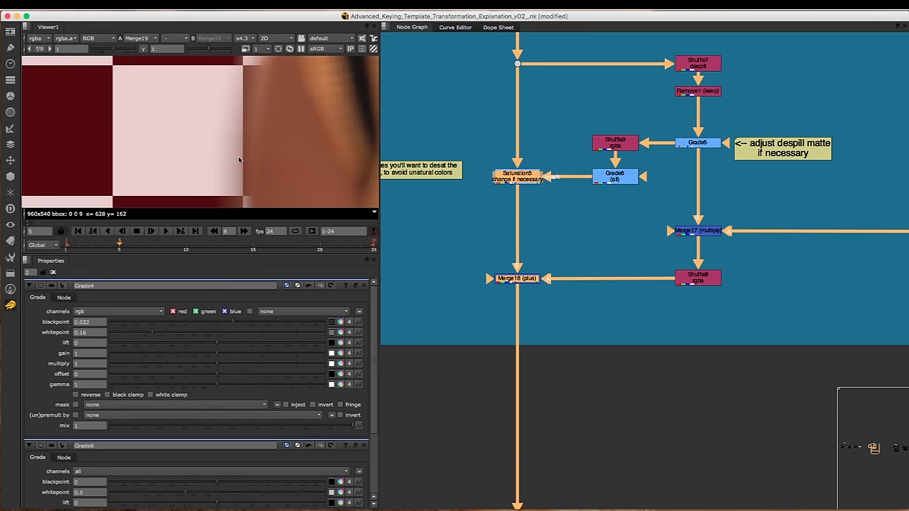
{"action": "scroll", "coordinate": [264, 123], "scroll_direction": "down", "scroll_amount": 4}
{"action": "middle_click_drag", "start_coordinate": [268, 104], "coordinate": [229, 205]}
{"action": "key", "text": "d"}
{"action": "key", "text": "d"}
{"action": "key", "text": "d"}
{"action": "key", "text": "d"}
- Toggle Saturation5 and Merge18 (plus) while examining the hair edges, leave both enabled and review the full composite
{"action": "middle_click_drag", "start_coordinate": [221, 123], "coordinate": [176, 174]}
{"action": "key", "text": "d"}
{"action": "key", "text": "d"}
{"action": "middle_click_drag", "start_coordinate": [254, 116], "coordinate": [194, 168]}
{"action": "key", "text": "d"}
{"action": "key", "text": "ctrl+z"}
{"action": "key", "text": "ctrl+shift+z"}
{"action": "key", "text": "ctrl+z"}
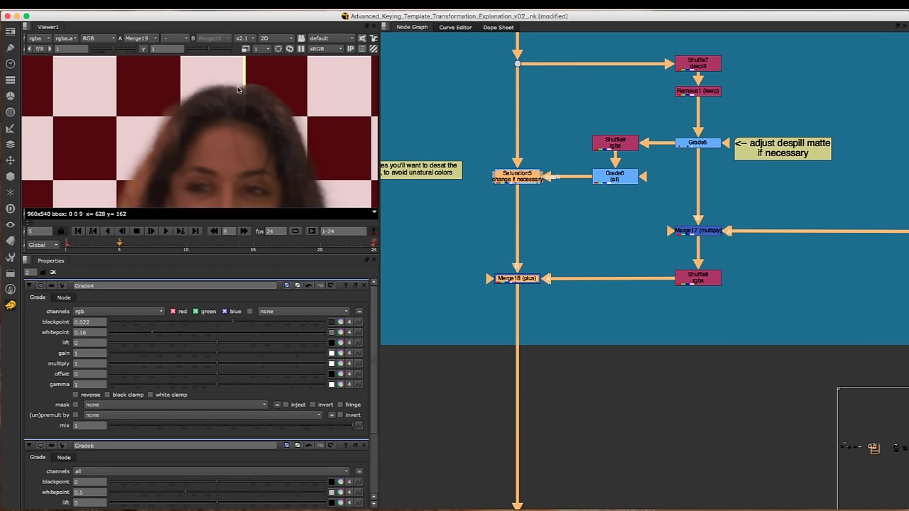
{"action": "scroll", "coordinate": [214, 103], "scroll_direction": "down", "scroll_amount": 5}
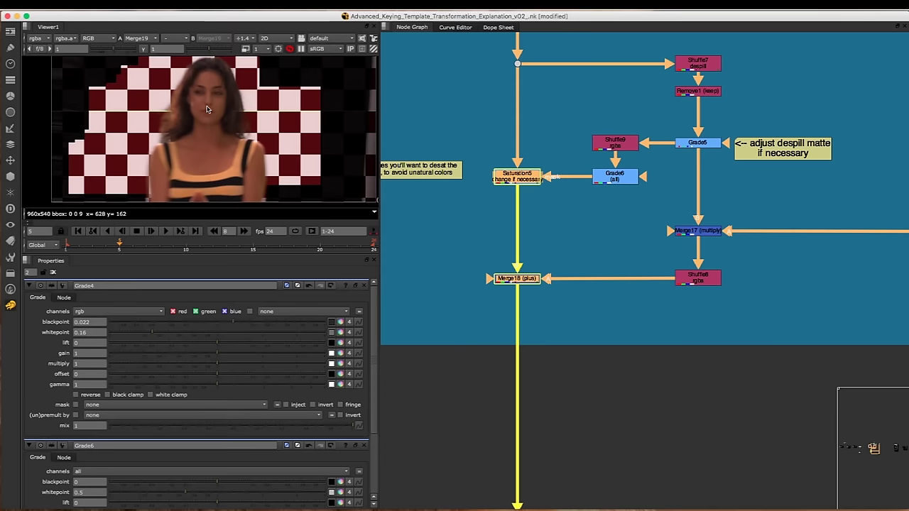
{"action": "scroll", "coordinate": [219, 72], "scroll_direction": "up", "scroll_amount": 3}
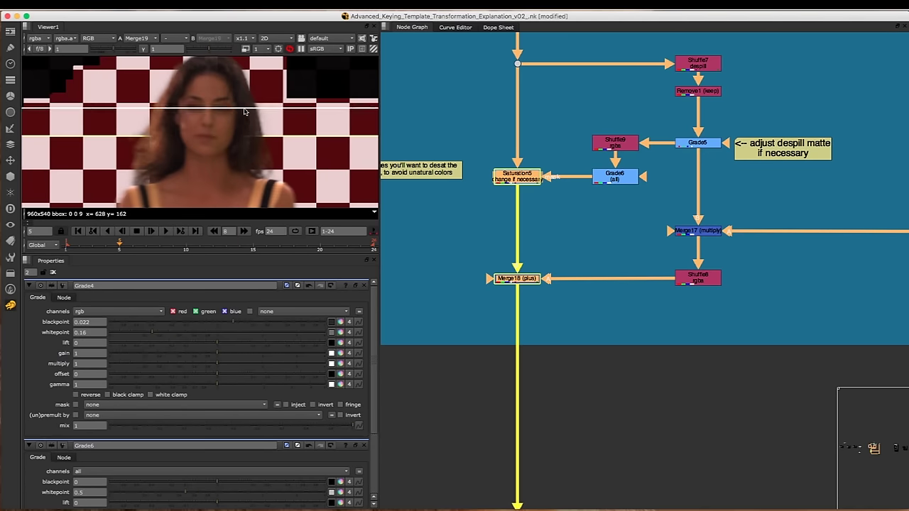
{"action": "scroll", "coordinate": [476, 138], "scroll_direction": "down", "scroll_amount": 5}
- Go back to the start of the keying template and bring up the "creating GS channel" section
{"action": "scroll", "coordinate": [501, 230], "scroll_direction": "down", "scroll_amount": 8}
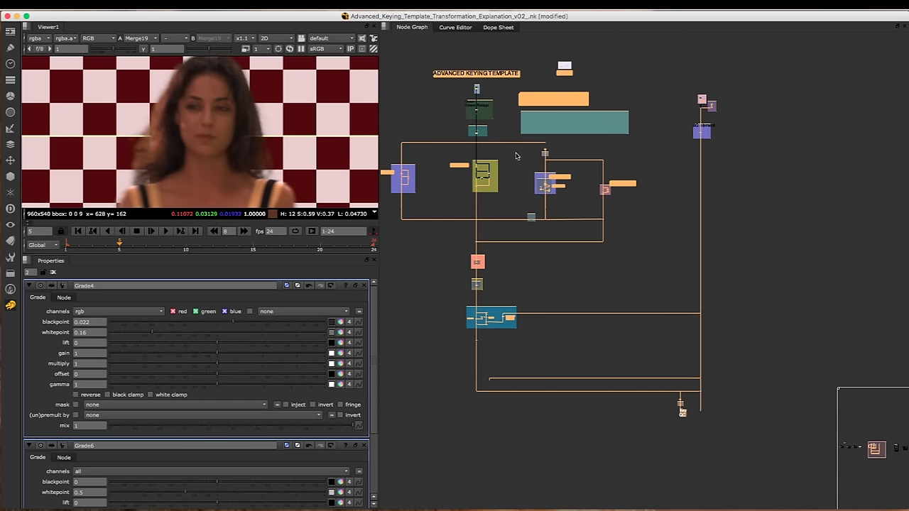
{"action": "middle_click_drag", "start_coordinate": [511, 130], "coordinate": [517, 170]}
{"action": "scroll", "coordinate": [500, 128], "scroll_direction": "up", "scroll_amount": 3}
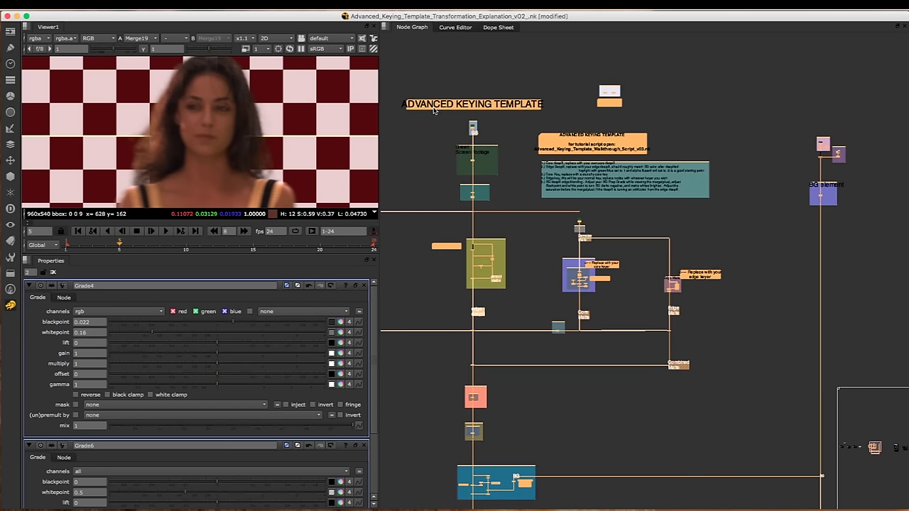
{"action": "middle_click_drag", "start_coordinate": [502, 164], "coordinate": [486, 131]}
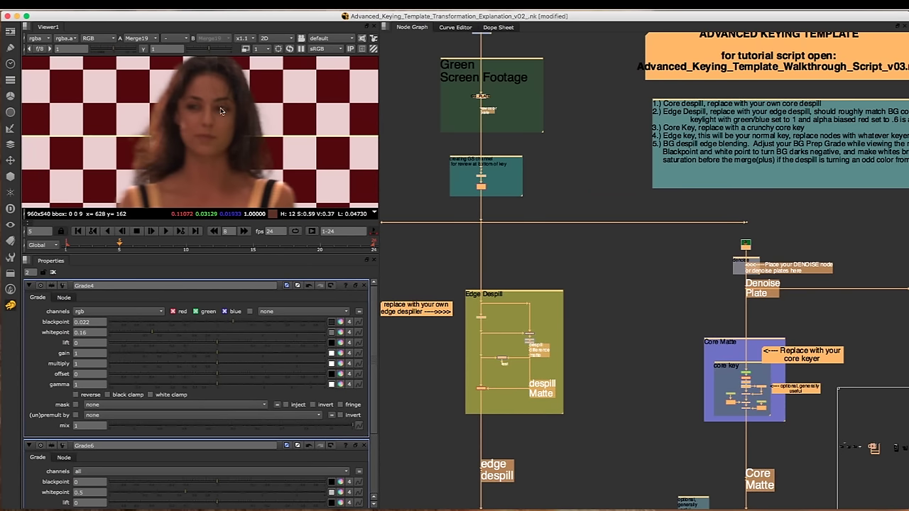
{"action": "middle_click_drag", "start_coordinate": [523, 191], "coordinate": [541, 228]}
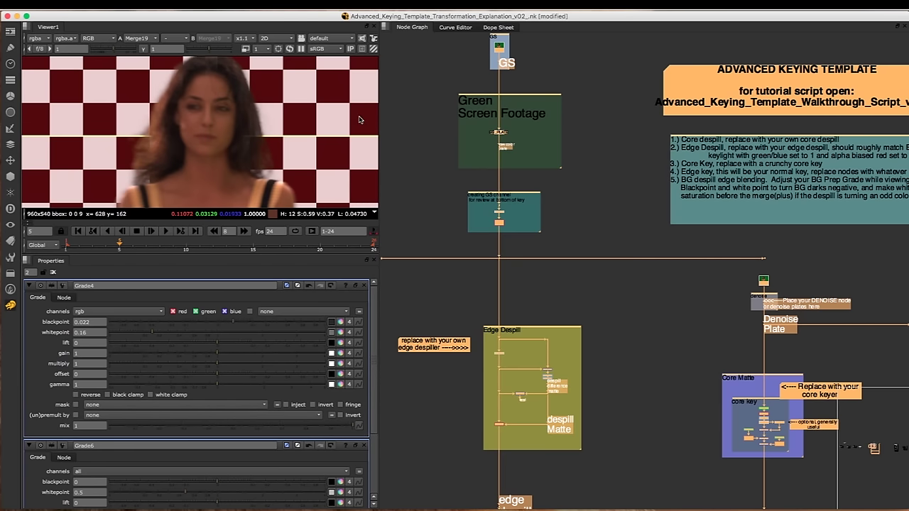
{"action": "scroll", "coordinate": [514, 202], "scroll_direction": "up", "scroll_amount": 10}
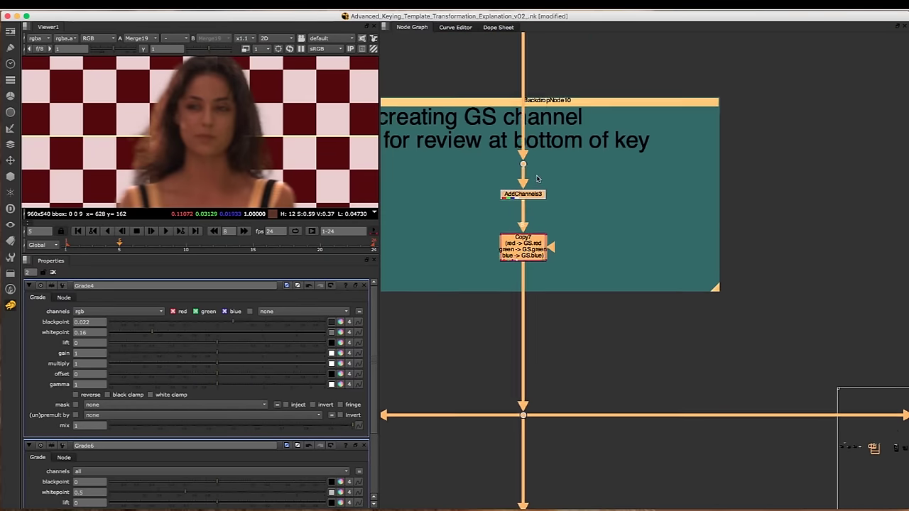
{"action": "scroll", "coordinate": [592, 214], "scroll_direction": "up", "scroll_amount": 2}
{"action": "middle_click_drag", "start_coordinate": [585, 181], "coordinate": [613, 191]}
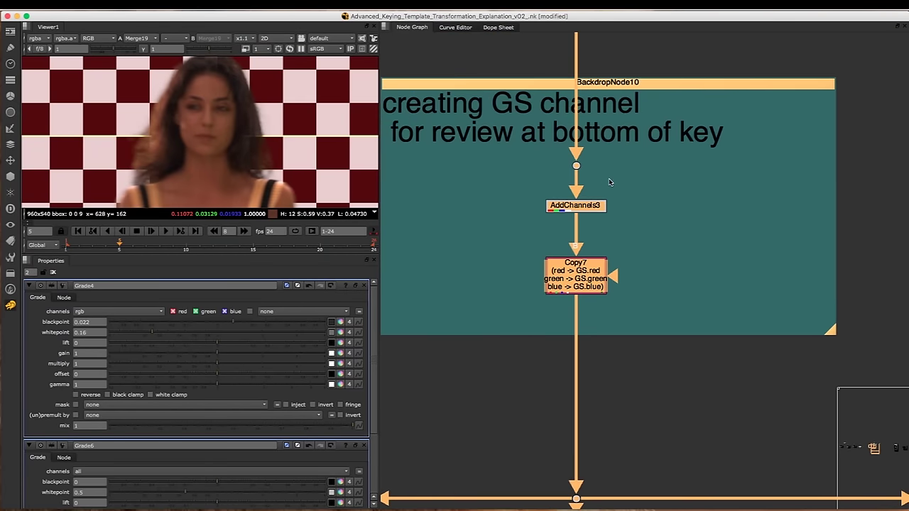
- View the full original green screen plate at the dot feeding AddChannels3
{"action": "scroll", "coordinate": [605, 211], "scroll_direction": "down", "scroll_amount": 3}
{"action": "scroll", "coordinate": [620, 144], "scroll_direction": "up", "scroll_amount": 1}
{"action": "left_click", "coordinate": [574, 204]}
{"action": "key", "text": "1"}
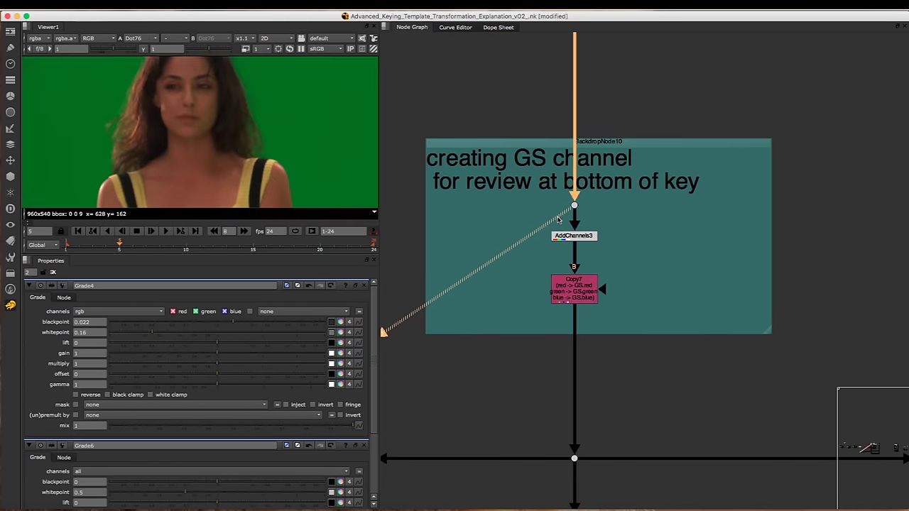
{"action": "scroll", "coordinate": [169, 132], "scroll_direction": "down", "scroll_amount": 5}
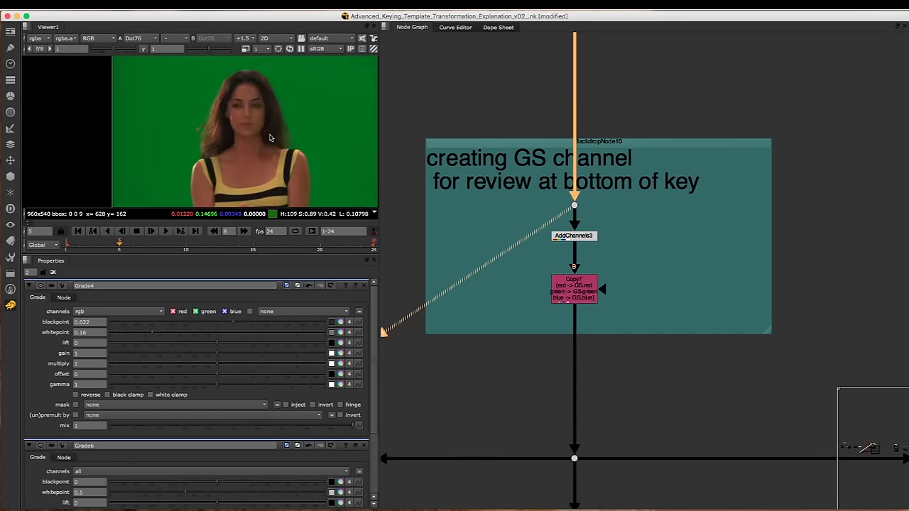
{"action": "scroll", "coordinate": [272, 123], "scroll_direction": "down", "scroll_amount": 2}
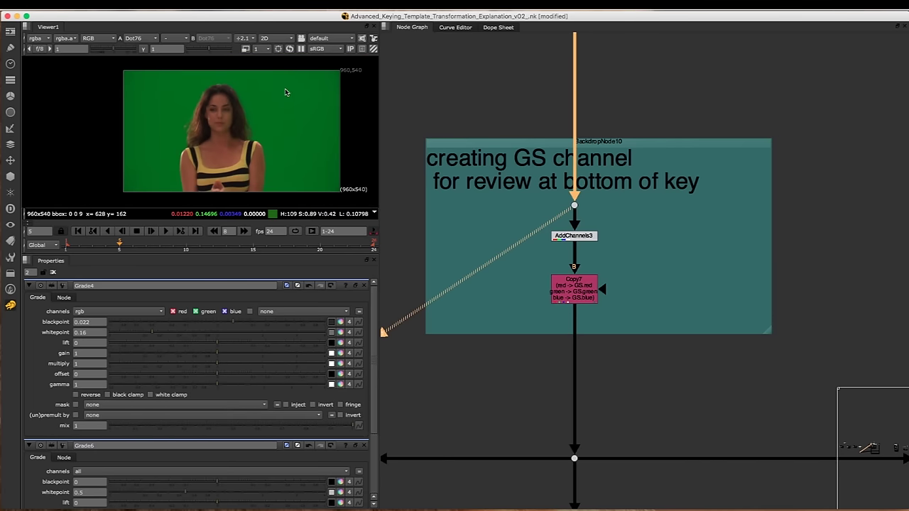
- Inspect how Copy7 maps the rgba channels into the GS layer, and close all open node properties
{"action": "scroll", "coordinate": [600, 247], "scroll_direction": "up", "scroll_amount": 3}
{"action": "left_click_drag", "start_coordinate": [576, 338], "coordinate": [578, 341]}
{"action": "scroll", "coordinate": [579, 339], "scroll_direction": "up", "scroll_amount": 2}
{"action": "middle_click_drag", "start_coordinate": [579, 334], "coordinate": [577, 221]}
{"action": "mouse_move", "coordinate": [553, 211]}
{"action": "left_mouse_down"}
{"action": "mouse_move", "coordinate": [550, 223]}
{"action": "mouse_move", "coordinate": [551, 211]}
{"action": "left_mouse_up"}
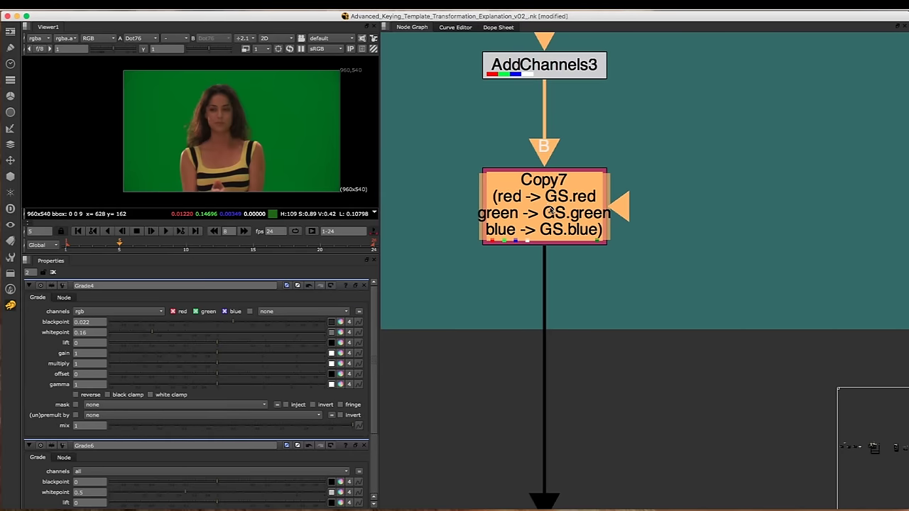
{"action": "double_click", "coordinate": [560, 213]}
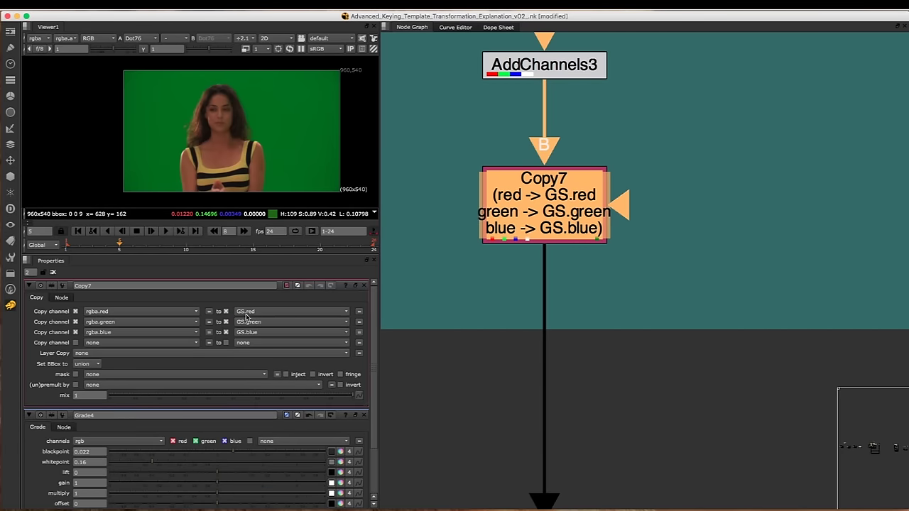
{"action": "left_click", "coordinate": [365, 286]}
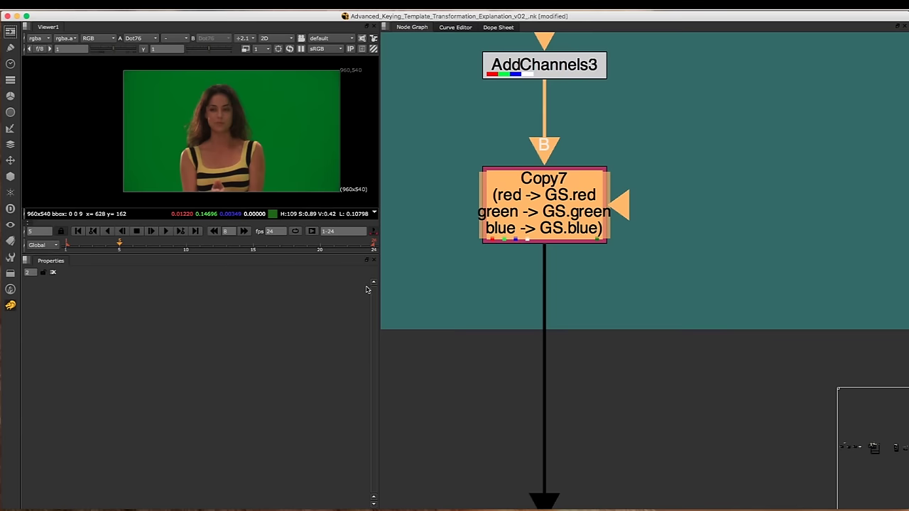
- Trace the main pipe from the GS channel section through Edge Despill to the edge despill dot above the Keymix
{"action": "scroll", "coordinate": [611, 199], "scroll_direction": "down", "scroll_amount": 4}
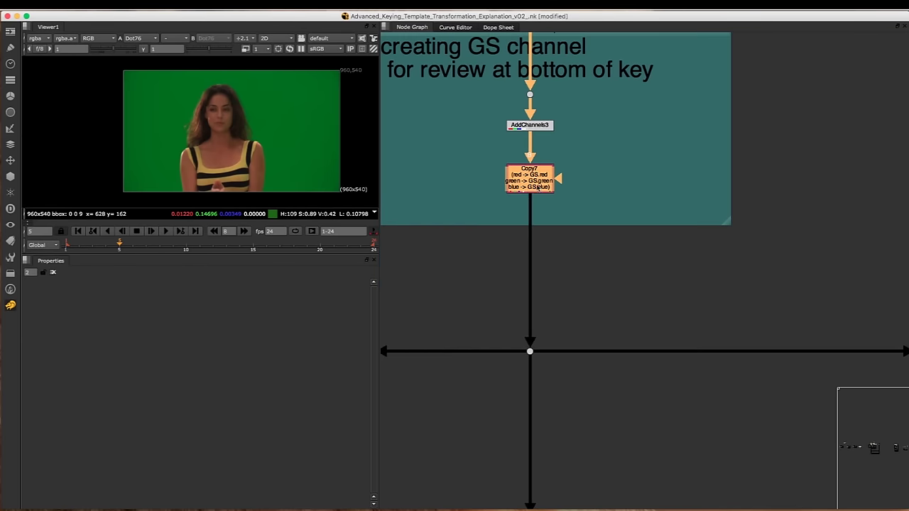
{"action": "scroll", "coordinate": [558, 139], "scroll_direction": "down", "scroll_amount": 8}
{"action": "middle_click_drag", "start_coordinate": [557, 198], "coordinate": [511, 164]}
{"action": "scroll", "coordinate": [512, 165], "scroll_direction": "down", "scroll_amount": 5}
{"action": "middle_click_drag", "start_coordinate": [522, 282], "coordinate": [509, 237]}
{"action": "scroll", "coordinate": [510, 275], "scroll_direction": "up", "scroll_amount": 4}
{"action": "middle_click_drag", "start_coordinate": [488, 57], "coordinate": [504, 331]}
{"action": "scroll", "coordinate": [500, 273], "scroll_direction": "up", "scroll_amount": 4}
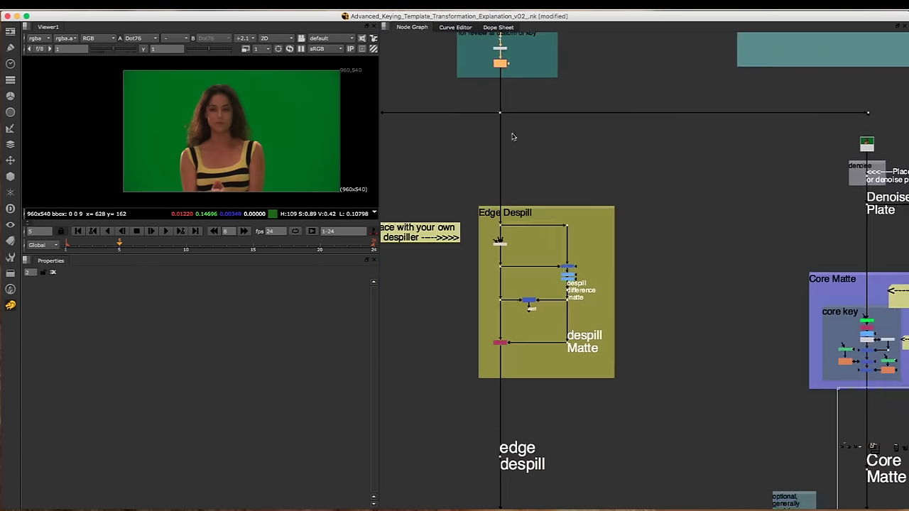
{"action": "middle_click_drag", "start_coordinate": [509, 293], "coordinate": [511, 122]}
{"action": "scroll", "coordinate": [520, 148], "scroll_direction": "up", "scroll_amount": 3}
{"action": "middle_click_drag", "start_coordinate": [510, 310], "coordinate": [501, 289]}
{"action": "scroll", "coordinate": [513, 206], "scroll_direction": "up", "scroll_amount": 2}
{"action": "scroll", "coordinate": [511, 305], "scroll_direction": "up", "scroll_amount": 2}
{"action": "left_click_drag", "start_coordinate": [480, 181], "coordinate": [559, 277]}
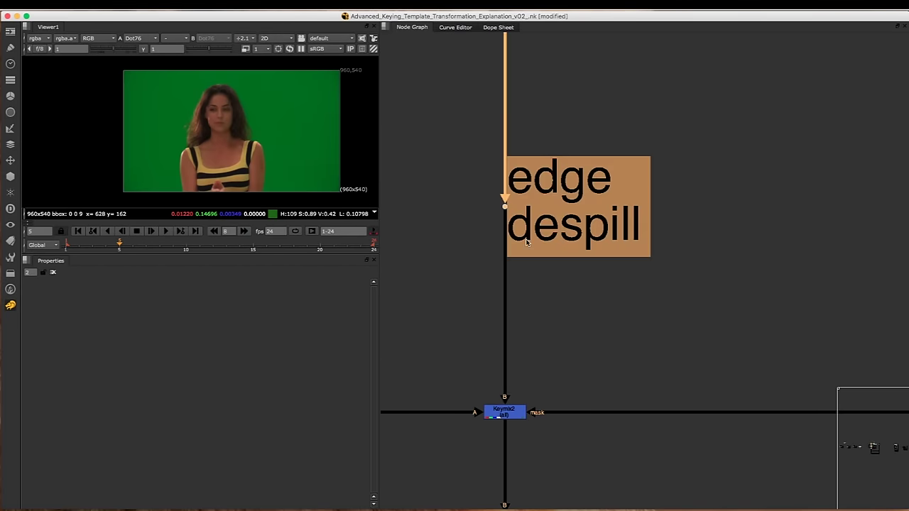
- View the premultiplied foreground at Dot71 and follow its output to the Key QC branch
{"action": "middle_click_drag", "start_coordinate": [552, 355], "coordinate": [533, 270]}
{"action": "left_click", "coordinate": [518, 320]}
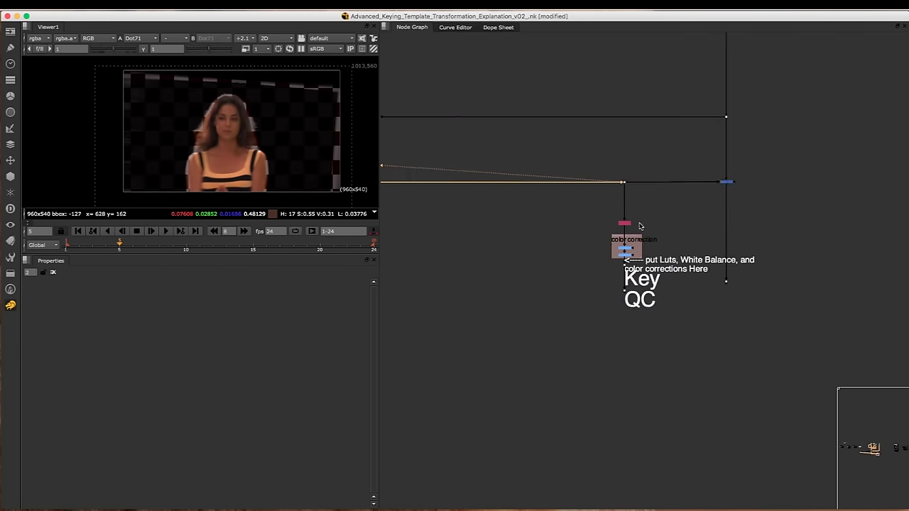
{"action": "scroll", "coordinate": [631, 222], "scroll_direction": "down", "scroll_amount": 4}
{"action": "middle_click_drag", "start_coordinate": [559, 211], "coordinate": [826, 240]}
{"action": "middle_click_drag", "start_coordinate": [648, 201], "coordinate": [458, 211]}
{"action": "scroll", "coordinate": [705, 237], "scroll_direction": "up", "scroll_amount": 6}
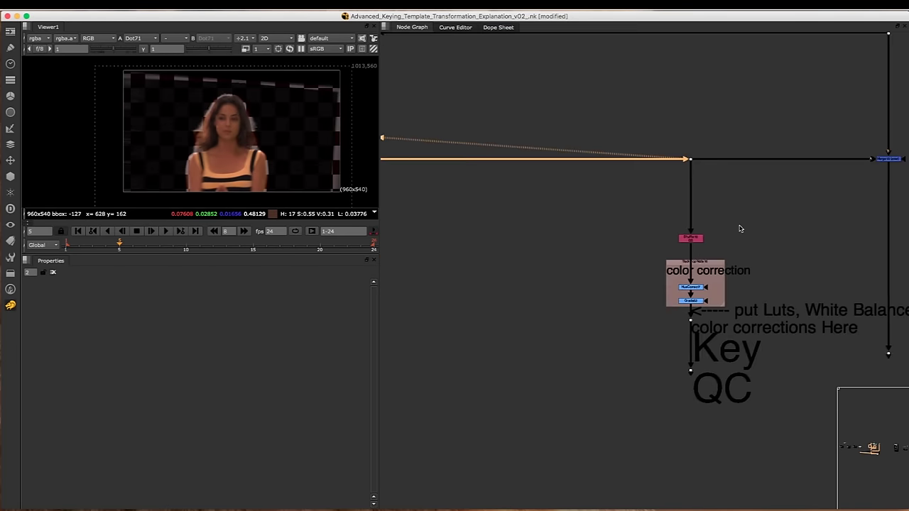
{"action": "middle_click_drag", "start_coordinate": [739, 213], "coordinate": [660, 160]}
{"action": "scroll", "coordinate": [658, 155], "scroll_direction": "up", "scroll_amount": 5}
{"action": "middle_click_drag", "start_coordinate": [576, 102], "coordinate": [410, 141]}
{"action": "scroll", "coordinate": [468, 128], "scroll_direction": "down", "scroll_amount": 3}
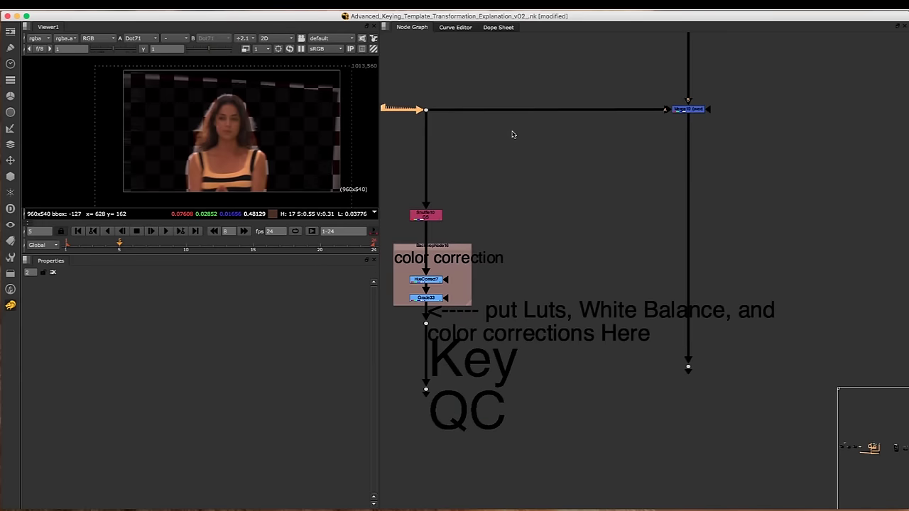
- View the GS Shuffle in the Key QC branch and examine the transformed green screen plate up close
{"action": "left_click", "coordinate": [426, 214]}
{"action": "key", "text": "1"}
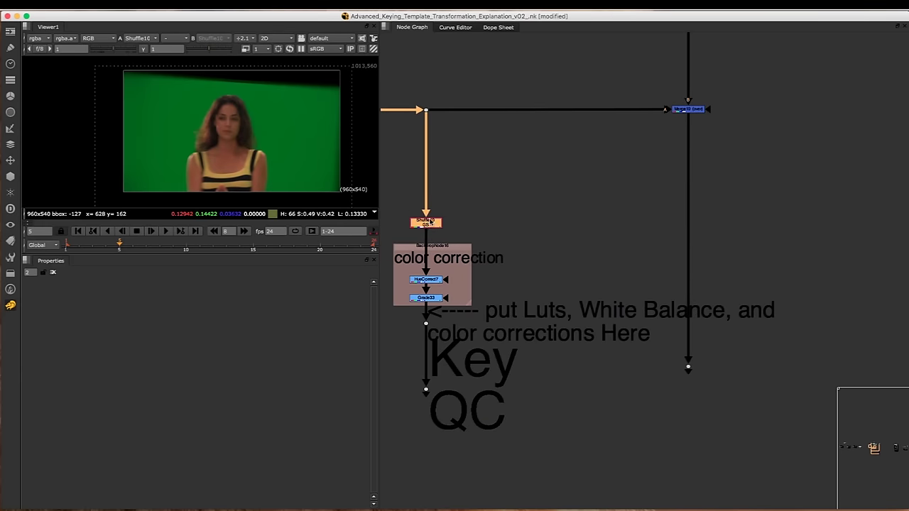
{"action": "left_click_drag", "start_coordinate": [427, 223], "coordinate": [428, 218]}
{"action": "left_click_drag", "start_coordinate": [466, 186], "coordinate": [392, 248]}
{"action": "left_click", "coordinate": [459, 154]}
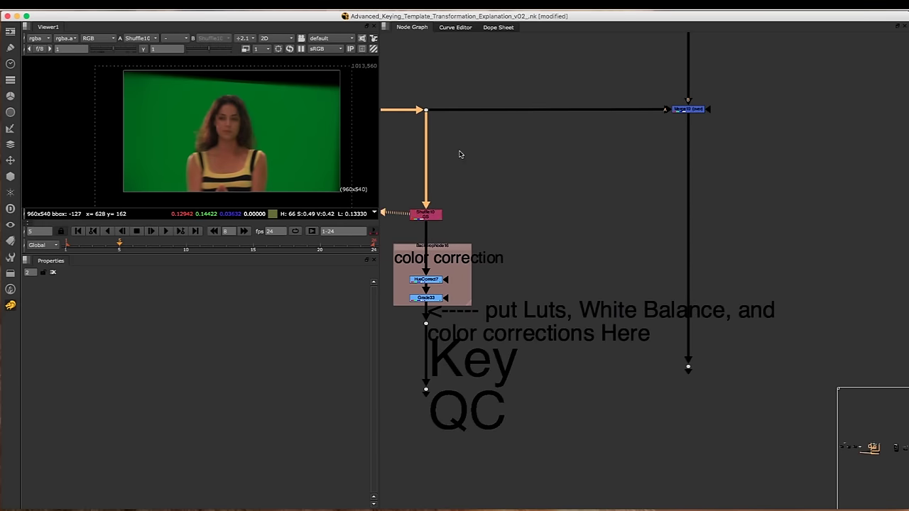
{"action": "left_click", "coordinate": [427, 215]}
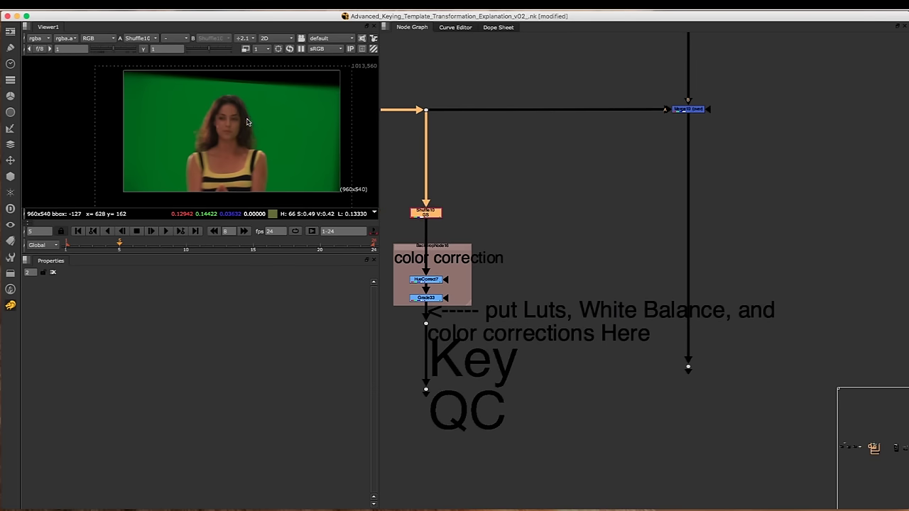
{"action": "scroll", "coordinate": [246, 119], "scroll_direction": "up", "scroll_amount": 3}
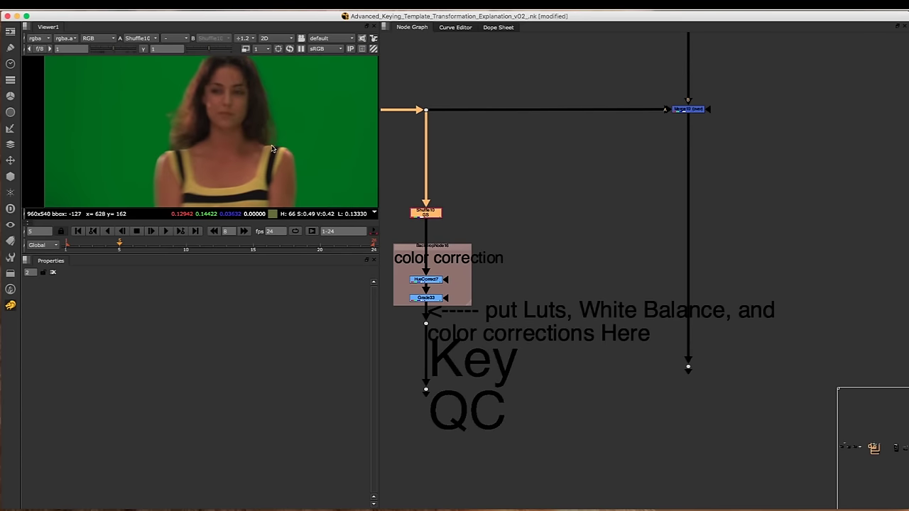
- Switch the viewer repeatedly between the final Merge19 composite and the GS Shuffle to compare edges with the original plate
{"action": "mouse_move", "coordinate": [424, 215]}
{"action": "left_mouse_down"}
{"action": "mouse_move", "coordinate": [429, 205]}
{"action": "mouse_move", "coordinate": [420, 216]}
{"action": "left_mouse_up"}
{"action": "left_click_drag", "start_coordinate": [737, 76], "coordinate": [605, 140]}
{"action": "key", "text": "1"}
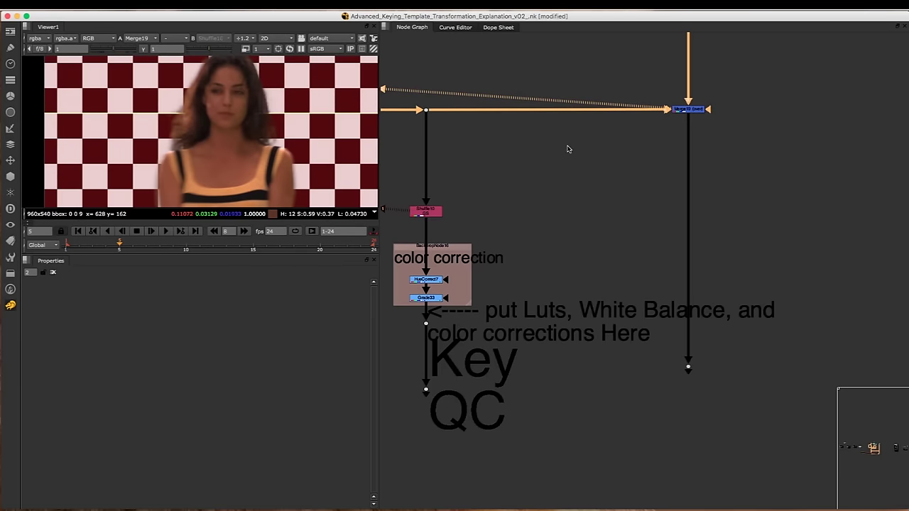
{"action": "key", "text": "1"}
{"action": "key", "text": "2"}
{"action": "key", "text": "1"}
{"action": "key", "text": "2"}
{"action": "key", "text": "1"}
{"action": "key", "text": "2"}
{"action": "scroll", "coordinate": [509, 165], "scroll_direction": "down", "scroll_amount": 5}
{"action": "scroll", "coordinate": [494, 184], "scroll_direction": "up", "scroll_amount": 5}
{"action": "left_click", "coordinate": [496, 182]}
{"action": "left_click_drag", "start_coordinate": [495, 184], "coordinate": [495, 179]}
- Enable the disabled Grade node in the main pipe's Color Corrections section
{"action": "scroll", "coordinate": [507, 160], "scroll_direction": "down", "scroll_amount": 10}
{"action": "middle_click_drag", "start_coordinate": [504, 223], "coordinate": [666, 321]}
{"action": "middle_click_drag", "start_coordinate": [433, 177], "coordinate": [596, 165]}
{"action": "scroll", "coordinate": [523, 103], "scroll_direction": "up", "scroll_amount": 5}
{"action": "middle_click_drag", "start_coordinate": [522, 104], "coordinate": [507, 288]}
{"action": "scroll", "coordinate": [506, 120], "scroll_direction": "up", "scroll_amount": 3}
{"action": "middle_click_drag", "start_coordinate": [505, 119], "coordinate": [508, 311]}
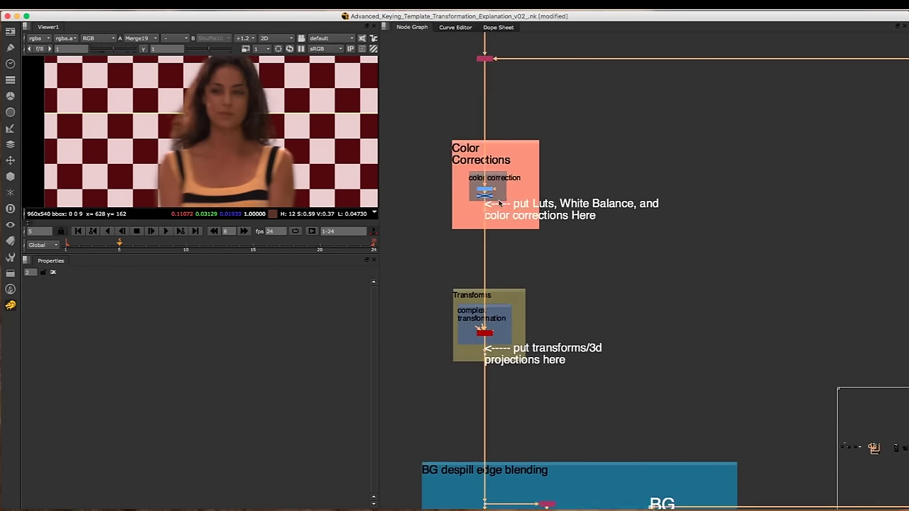
{"action": "scroll", "coordinate": [512, 168], "scroll_direction": "up", "scroll_amount": 3}
{"action": "left_click", "coordinate": [487, 209]}
{"action": "key", "text": "d"}
- Copy the main Color Corrections group and paste it beside the Key QC branch
{"action": "scroll", "coordinate": [529, 164], "scroll_direction": "down", "scroll_amount": 10}
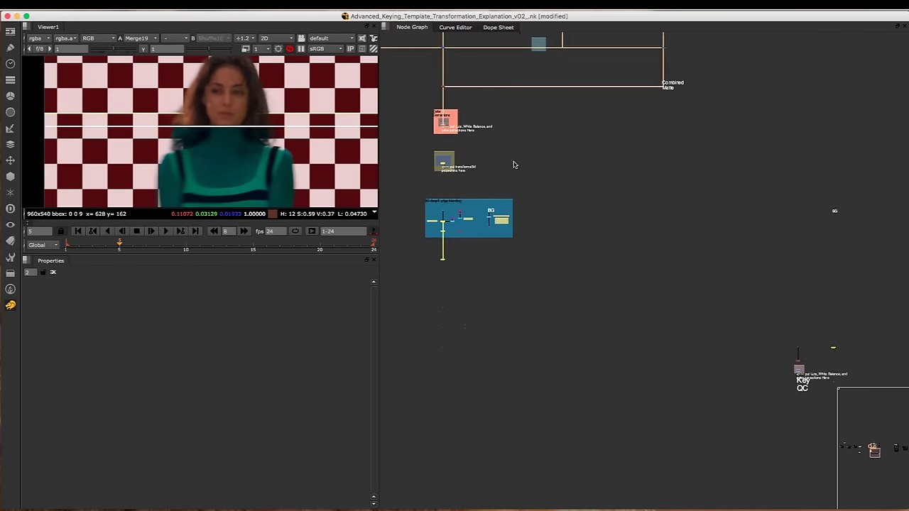
{"action": "middle_click_drag", "start_coordinate": [518, 191], "coordinate": [419, 158]}
{"action": "scroll", "coordinate": [419, 158], "scroll_direction": "down", "scroll_amount": 3}
{"action": "scroll", "coordinate": [441, 216], "scroll_direction": "up", "scroll_amount": 6}
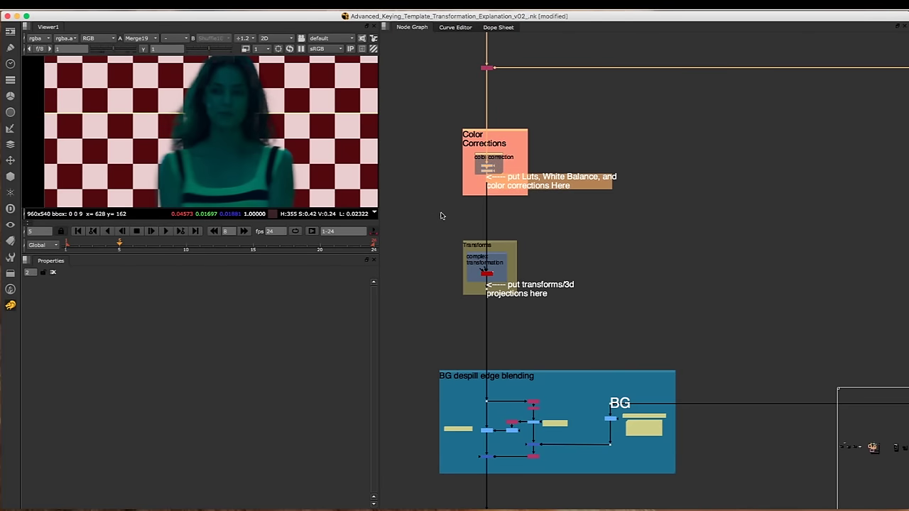
{"action": "scroll", "coordinate": [509, 183], "scroll_direction": "down", "scroll_amount": 5}
{"action": "scroll", "coordinate": [591, 178], "scroll_direction": "up", "scroll_amount": 6}
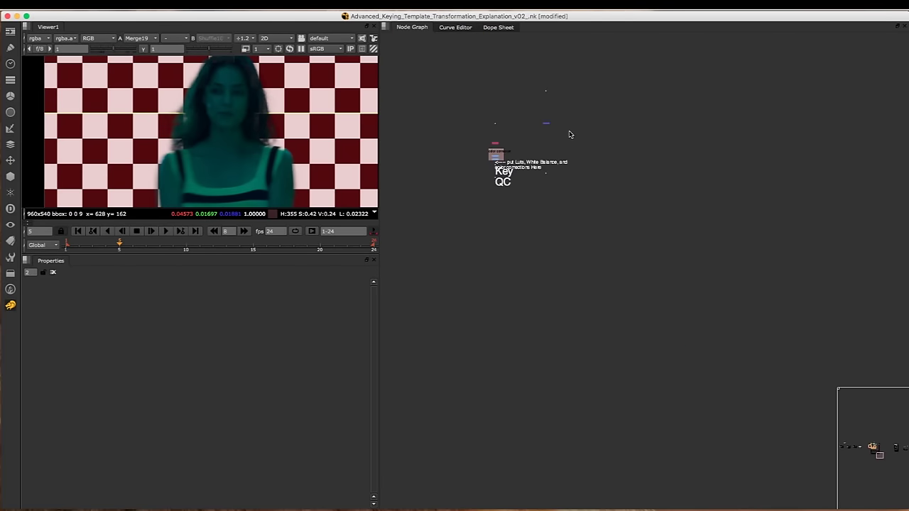
{"action": "scroll", "coordinate": [485, 154], "scroll_direction": "up", "scroll_amount": 1}
{"action": "key", "text": "ctrl+v"}
- Replace the Key QC branch's old color correction nodes with the pasted group, positioning the Key QC dot above it
{"action": "left_click_drag", "start_coordinate": [475, 239], "coordinate": [521, 215]}
{"action": "left_click_drag", "start_coordinate": [473, 135], "coordinate": [536, 104]}
{"action": "left_click_drag", "start_coordinate": [543, 103], "coordinate": [517, 134]}
{"action": "key", "text": "Delete"}
{"action": "key", "text": "Delete"}
{"action": "left_click_drag", "start_coordinate": [525, 214], "coordinate": [542, 213]}
{"action": "middle_click_drag", "start_coordinate": [527, 196], "coordinate": [517, 198]}
{"action": "left_click_drag", "start_coordinate": [453, 149], "coordinate": [516, 195]}
{"action": "middle_click_drag", "start_coordinate": [516, 195], "coordinate": [461, 199]}
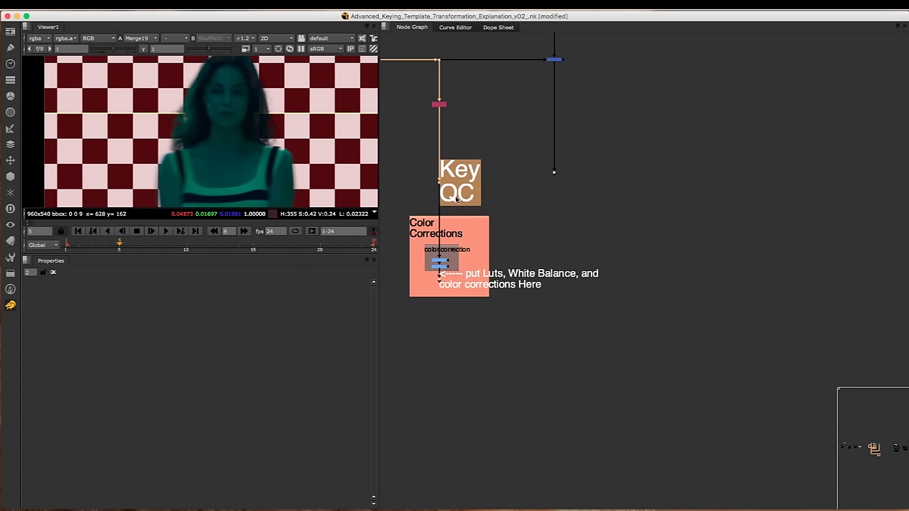
- View the color-corrected GS plate at Dot207 and switch repeatedly between it and the final composite at Dot73
{"action": "left_click_drag", "start_coordinate": [404, 157], "coordinate": [481, 195]}
{"action": "key", "text": "1"}
{"action": "left_click_drag", "start_coordinate": [423, 275], "coordinate": [455, 286]}
{"action": "key", "text": "1"}
{"action": "left_click_drag", "start_coordinate": [581, 150], "coordinate": [532, 204]}
{"action": "key", "text": "2"}
{"action": "key", "text": "1"}
{"action": "key", "text": "2"}
{"action": "key", "text": "1"}
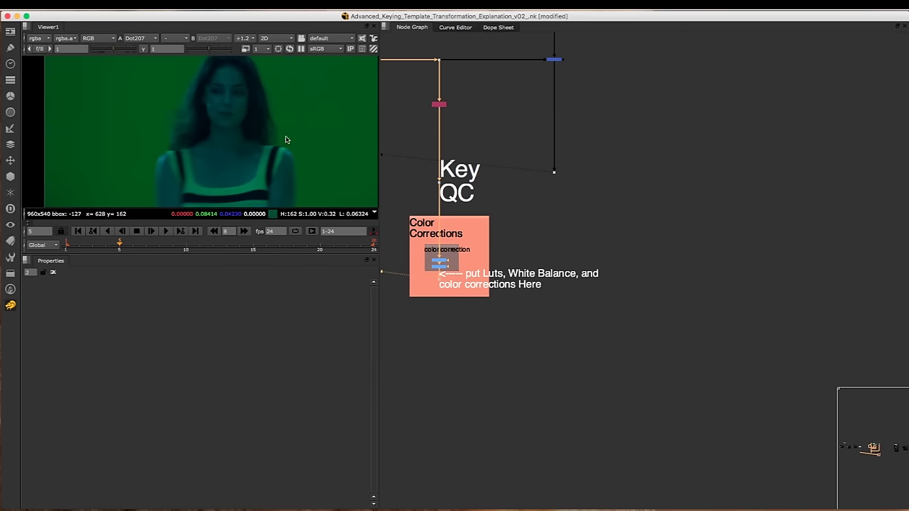
- Compare Dot73 and Dot207 with a viewer wipe, angling it across the shoulder edge in close-up
{"action": "key", "text": "2"}
{"action": "key", "text": "w"}
{"action": "left_click_drag", "start_coordinate": [329, 101], "coordinate": [192, 152]}
{"action": "scroll", "coordinate": [253, 114], "scroll_direction": "up", "scroll_amount": 3}
{"action": "scroll", "coordinate": [259, 111], "scroll_direction": "up", "scroll_amount": 2}
- Disable the Grade in both the Key QC and main Color Corrections groups, keeping the wipe comparison on the shoulder edge
{"action": "scroll", "coordinate": [438, 259], "scroll_direction": "up", "scroll_amount": 2}
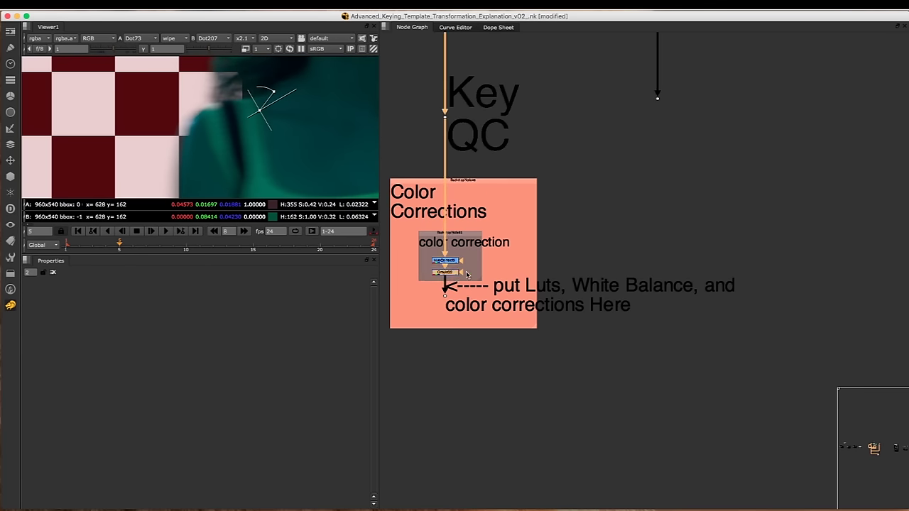
{"action": "scroll", "coordinate": [489, 217], "scroll_direction": "down", "scroll_amount": 6}
{"action": "scroll", "coordinate": [519, 206], "scroll_direction": "up", "scroll_amount": 8}
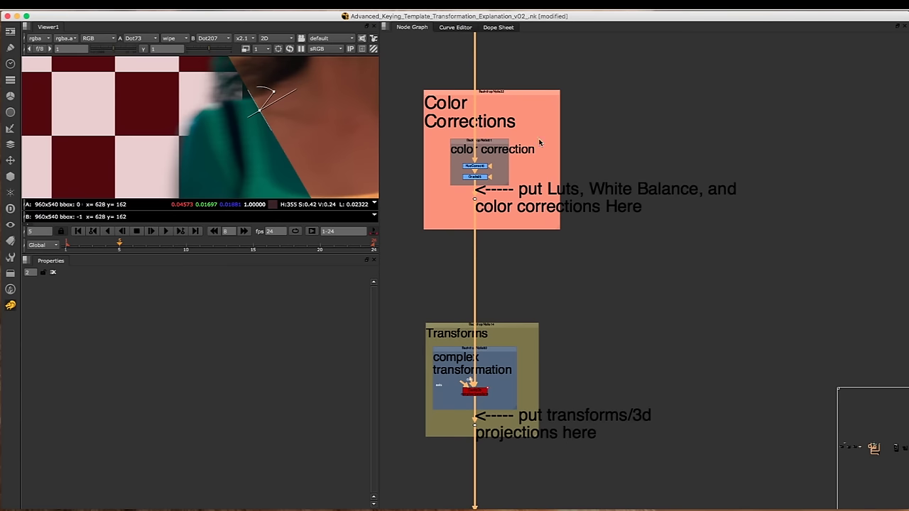
{"action": "left_click_drag", "start_coordinate": [261, 111], "coordinate": [350, 93]}
{"action": "scroll", "coordinate": [206, 108], "scroll_direction": "down", "scroll_amount": 5}
{"action": "middle_click_drag", "start_coordinate": [351, 93], "coordinate": [254, 107]}
{"action": "scroll", "coordinate": [256, 124], "scroll_direction": "up", "scroll_amount": 3}
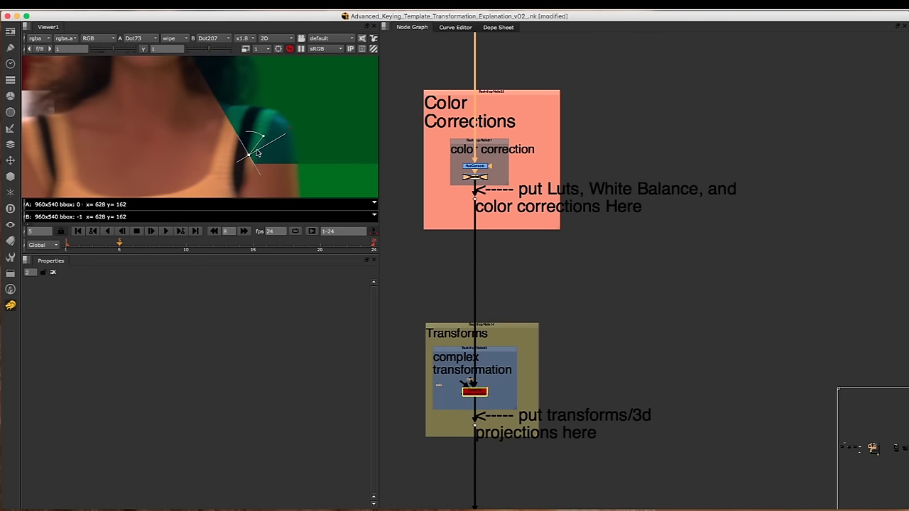
{"action": "left_click_drag", "start_coordinate": [249, 155], "coordinate": [221, 169]}
- Wipe between the final composite at Dot73 and the uncorrected GS plate at Dot72 above the Key QC corrections
{"action": "scroll", "coordinate": [531, 146], "scroll_direction": "down", "scroll_amount": 8}
{"action": "scroll", "coordinate": [513, 253], "scroll_direction": "down", "scroll_amount": 3}
{"action": "middle_click_drag", "start_coordinate": [709, 373], "coordinate": [459, 163]}
{"action": "scroll", "coordinate": [540, 174], "scroll_direction": "up", "scroll_amount": 8}
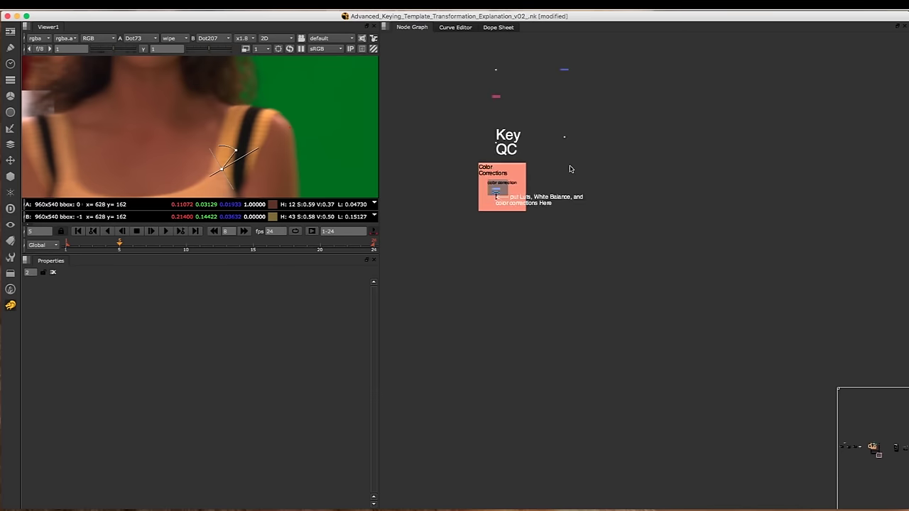
{"action": "middle_click_drag", "start_coordinate": [521, 146], "coordinate": [515, 165]}
{"action": "left_click_drag", "start_coordinate": [520, 115], "coordinate": [438, 167]}
{"action": "left_click", "coordinate": [579, 131]}
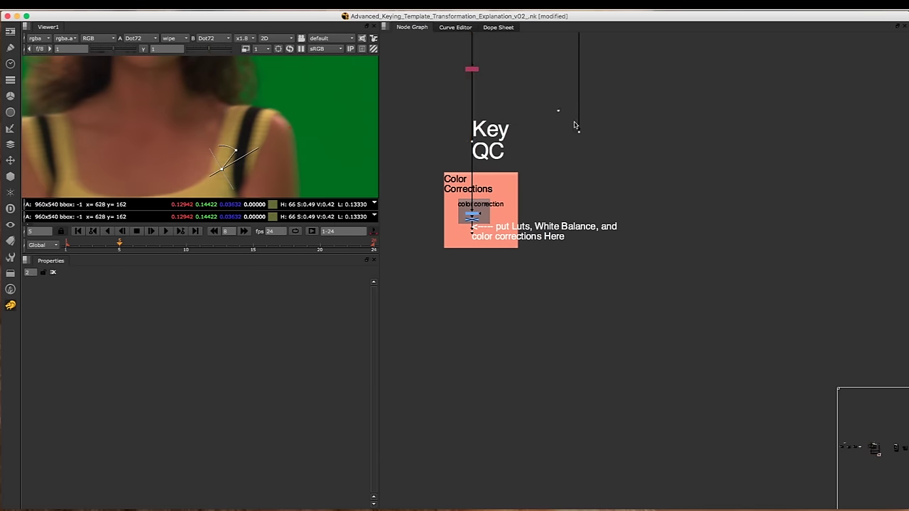
{"action": "key", "text": "2"}
{"action": "middle_click_drag", "start_coordinate": [287, 135], "coordinate": [319, 122]}
{"action": "scroll", "coordinate": [317, 122], "scroll_direction": "down", "scroll_amount": 4}
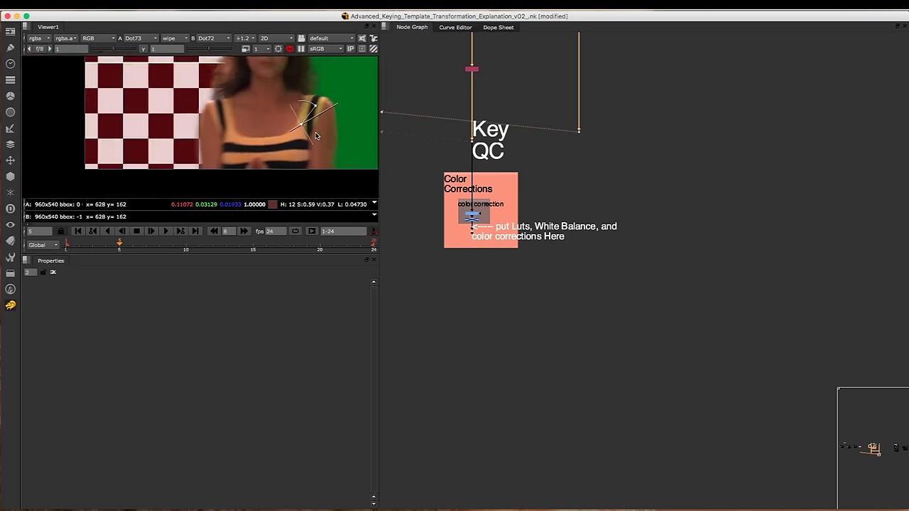
{"action": "scroll", "coordinate": [314, 123], "scroll_direction": "up", "scroll_amount": 1}
{"action": "left_click_drag", "start_coordinate": [292, 127], "coordinate": [237, 163]}
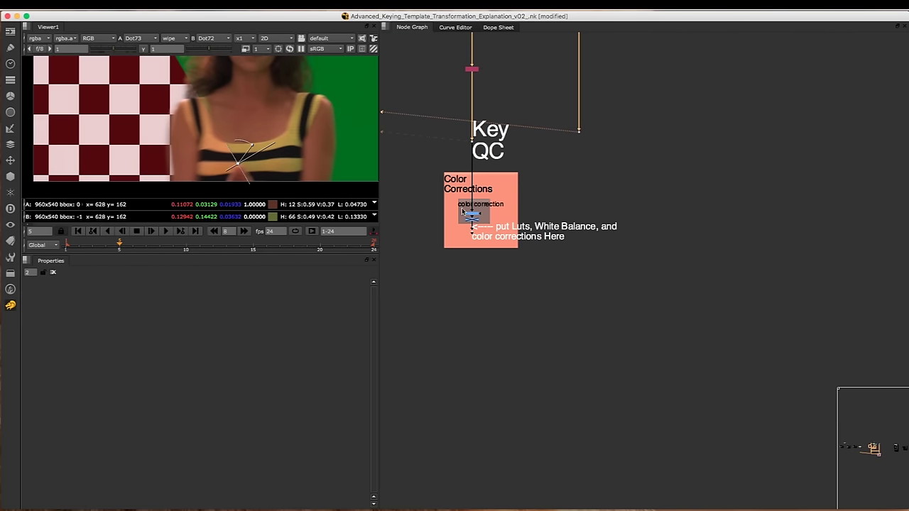
- Wipe between Dot73 and the Key QC HueCorrect output, inspecting the face and the hair edges in close-up
{"action": "left_click", "coordinate": [470, 213]}
{"action": "scroll", "coordinate": [470, 213], "scroll_direction": "up", "scroll_amount": 2}
{"action": "key", "text": "2"}
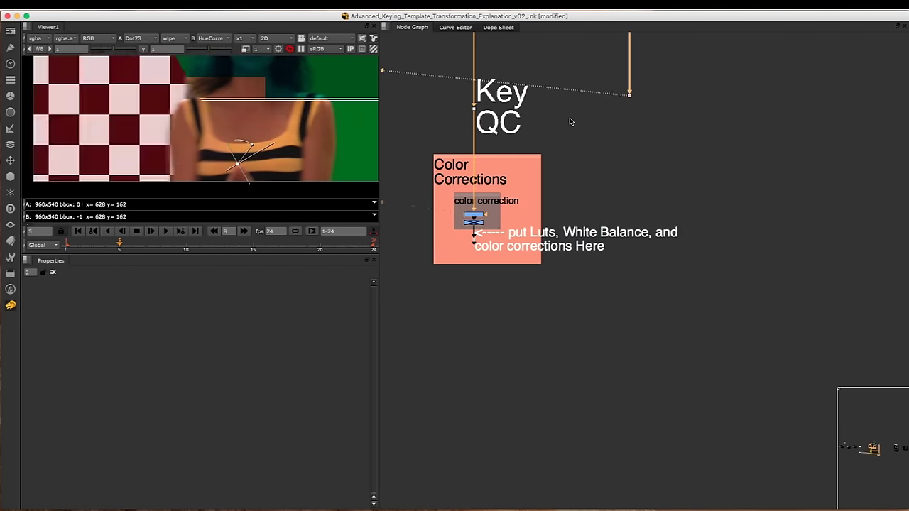
{"action": "left_click_drag", "start_coordinate": [238, 163], "coordinate": [277, 89]}
{"action": "middle_click_drag", "start_coordinate": [279, 94], "coordinate": [231, 154]}
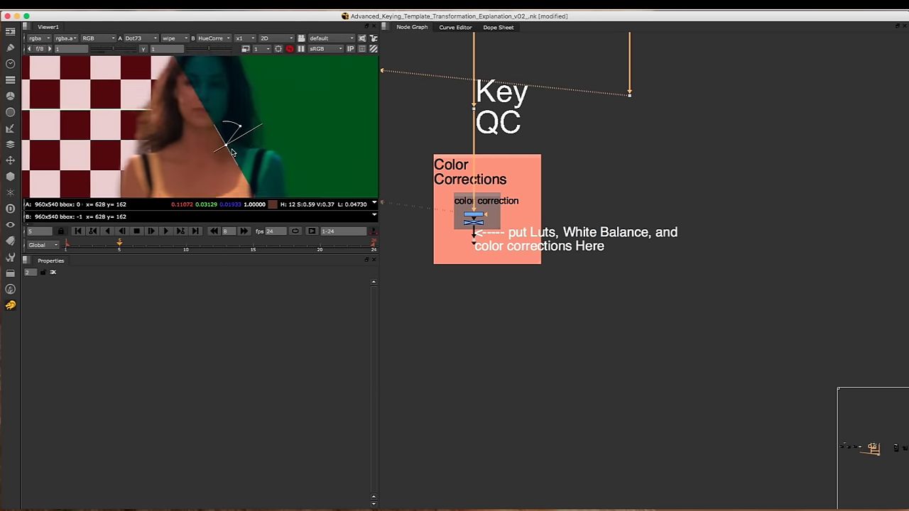
{"action": "scroll", "coordinate": [228, 150], "scroll_direction": "up", "scroll_amount": 5}
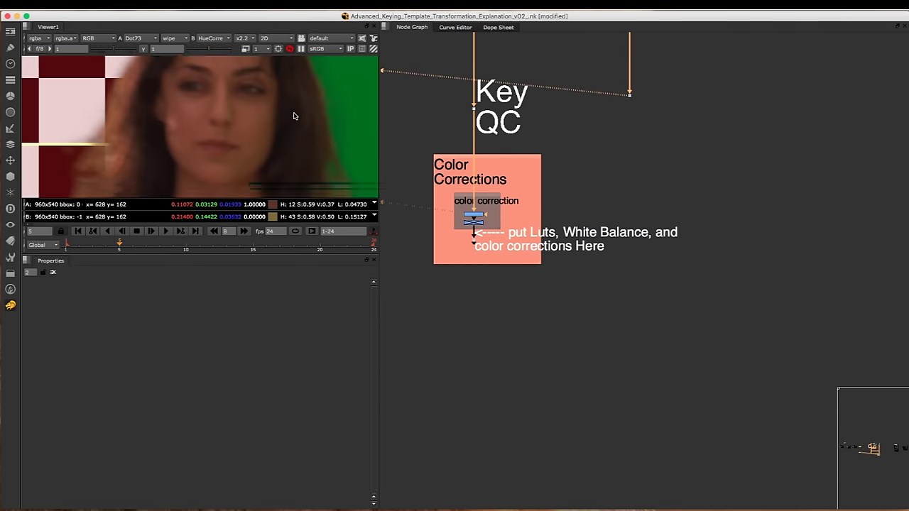
{"action": "scroll", "coordinate": [288, 153], "scroll_direction": "down", "scroll_amount": 4}
{"action": "left_click_drag", "start_coordinate": [283, 177], "coordinate": [278, 95]}
{"action": "middle_click_drag", "start_coordinate": [278, 96], "coordinate": [279, 152]}
{"action": "scroll", "coordinate": [288, 153], "scroll_direction": "up", "scroll_amount": 4}
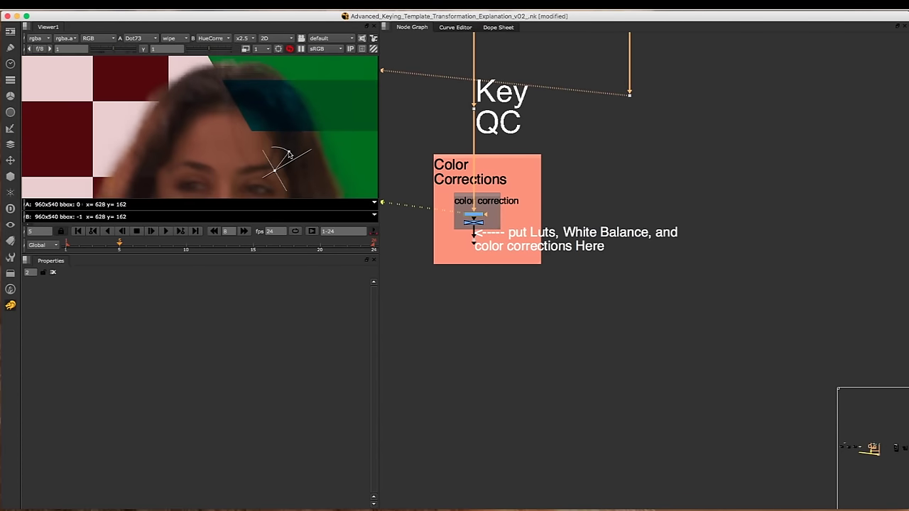
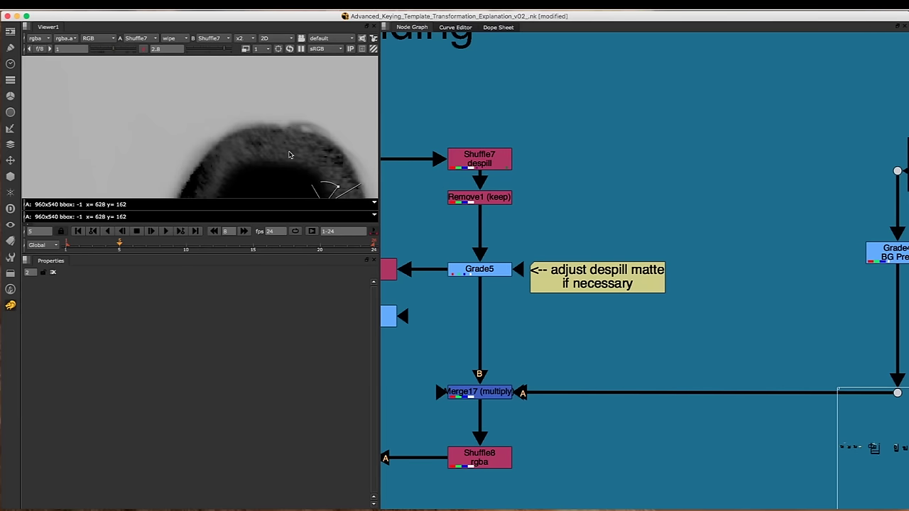
- View the despill matte at Grade5 in the BG despill edge blending section
{"action": "scroll", "coordinate": [289, 155], "scroll_direction": "down", "scroll_amount": 1}
{"action": "middle_click_drag", "start_coordinate": [289, 155], "coordinate": [272, 72]}
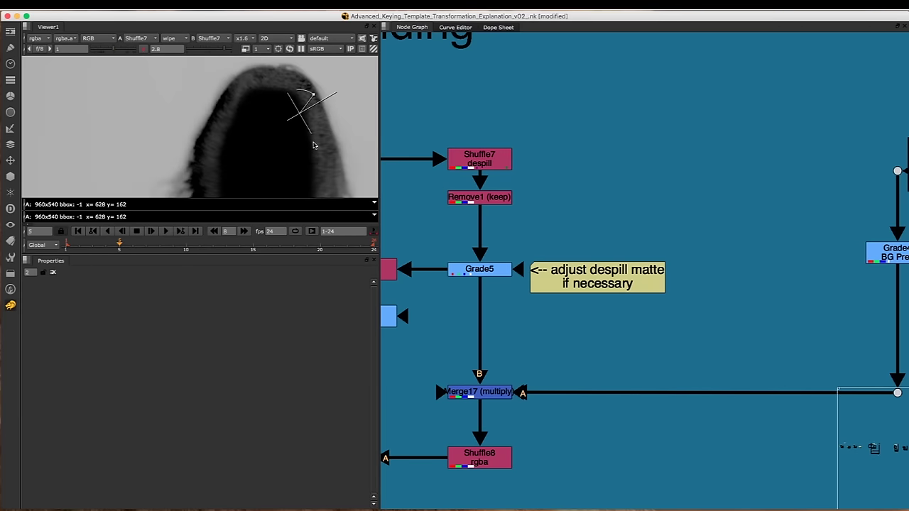
{"action": "left_click", "coordinate": [497, 269]}
{"action": "key", "text": "1"}
{"action": "left_click", "coordinate": [500, 290]}
- Set the blackpoint of the despill matte's Grade5 to 0.002 and enable its black clamp
{"action": "scroll", "coordinate": [500, 171], "scroll_direction": "up", "scroll_amount": 2}
{"action": "double_click", "coordinate": [456, 202]}
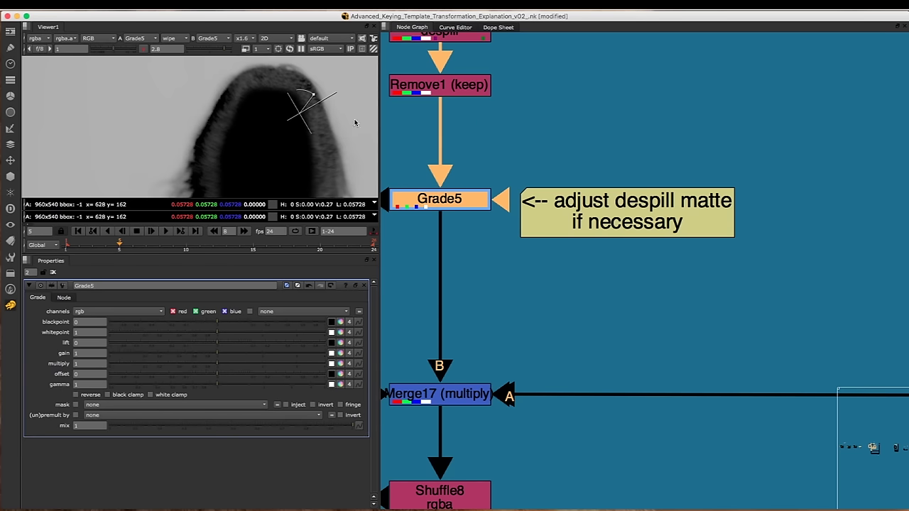
{"action": "left_click", "coordinate": [91, 325]}
{"action": "key", "text": "Right"}
{"action": "key", "text": "Up"}
{"action": "key", "text": "Down"}
{"action": "key", "text": "Right"}
{"action": "key", "text": "Up"}
{"action": "key", "text": "BackSpace"}
{"action": "type", "text": "01"}
{"action": "key", "text": "Up"}
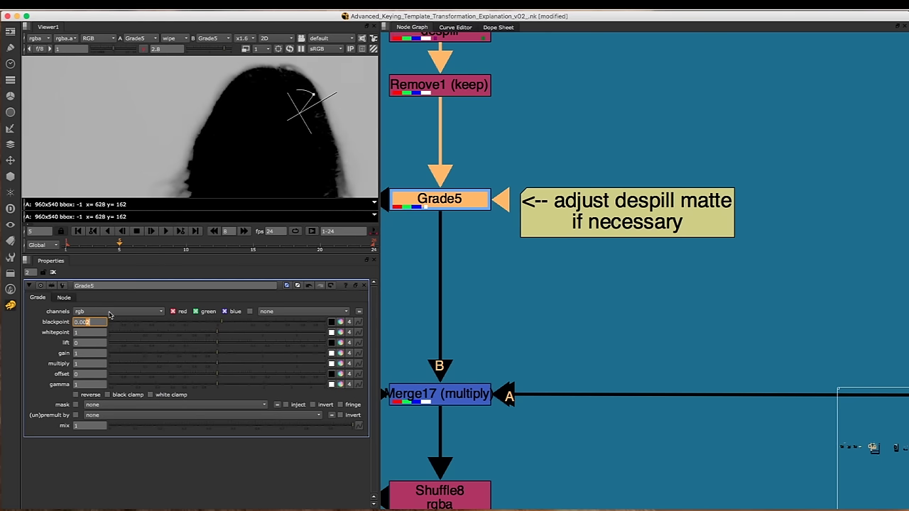
{"action": "left_click", "coordinate": [117, 395]}
- Return to the Key QC comparison of Dot73 against HueCorrect and reset the viewer gamma to its default
{"action": "scroll", "coordinate": [548, 137], "scroll_direction": "down", "scroll_amount": 10}
{"action": "middle_click_drag", "start_coordinate": [717, 227], "coordinate": [506, 120]}
{"action": "scroll", "coordinate": [505, 120], "scroll_direction": "down", "scroll_amount": 8}
{"action": "scroll", "coordinate": [462, 118], "scroll_direction": "up", "scroll_amount": 3}
{"action": "middle_click_drag", "start_coordinate": [576, 147], "coordinate": [490, 150]}
{"action": "scroll", "coordinate": [504, 154], "scroll_direction": "up", "scroll_amount": 6}
{"action": "scroll", "coordinate": [433, 211], "scroll_direction": "up", "scroll_amount": 8}
{"action": "left_click", "coordinate": [432, 212]}
{"action": "key", "text": "1"}
{"action": "middle_click_drag", "start_coordinate": [570, 104], "coordinate": [546, 158]}
{"action": "left_click_drag", "start_coordinate": [558, 182], "coordinate": [634, 86]}
{"action": "key", "text": "1"}
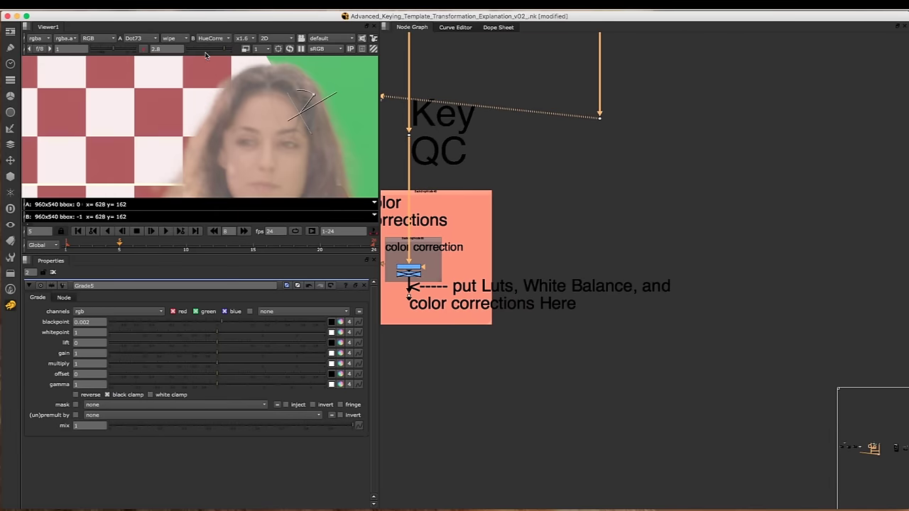
{"action": "left_click", "coordinate": [211, 49], "text": "super"}
- Inspect the top of the hair and the face by moving the wipe between the composite and the GS plate
{"action": "middle_click_drag", "start_coordinate": [300, 113], "coordinate": [274, 160]}
{"action": "left_click_drag", "start_coordinate": [274, 160], "coordinate": [238, 130]}
{"action": "scroll", "coordinate": [260, 133], "scroll_direction": "up", "scroll_amount": 3}
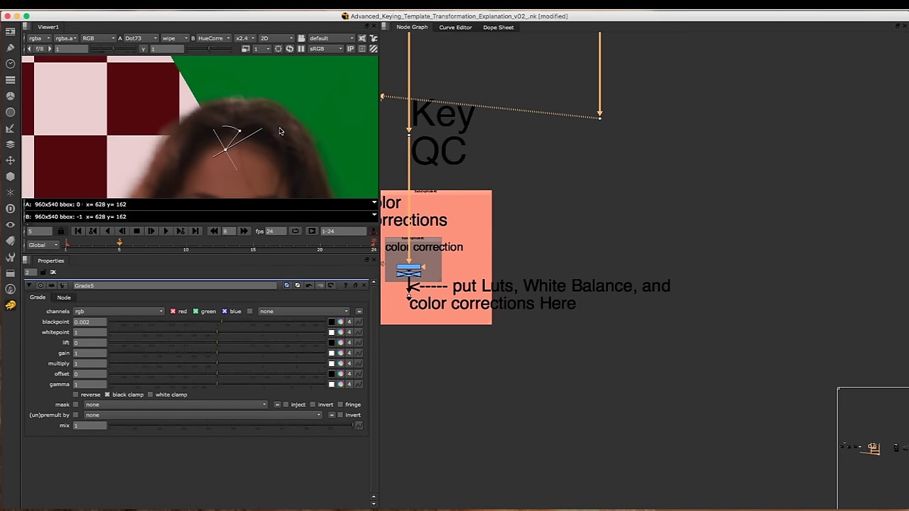
{"action": "scroll", "coordinate": [281, 130], "scroll_direction": "down", "scroll_amount": 6}
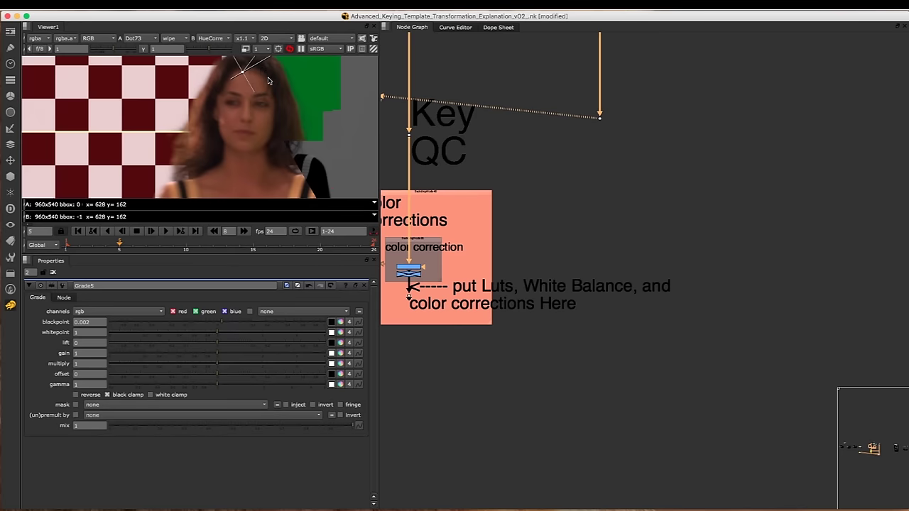
{"action": "mouse_move", "coordinate": [274, 93]}
{"action": "left_mouse_down"}
{"action": "mouse_move", "coordinate": [264, 134]}
{"action": "mouse_move", "coordinate": [299, 103]}
{"action": "mouse_move", "coordinate": [281, 108]}
{"action": "left_mouse_up"}
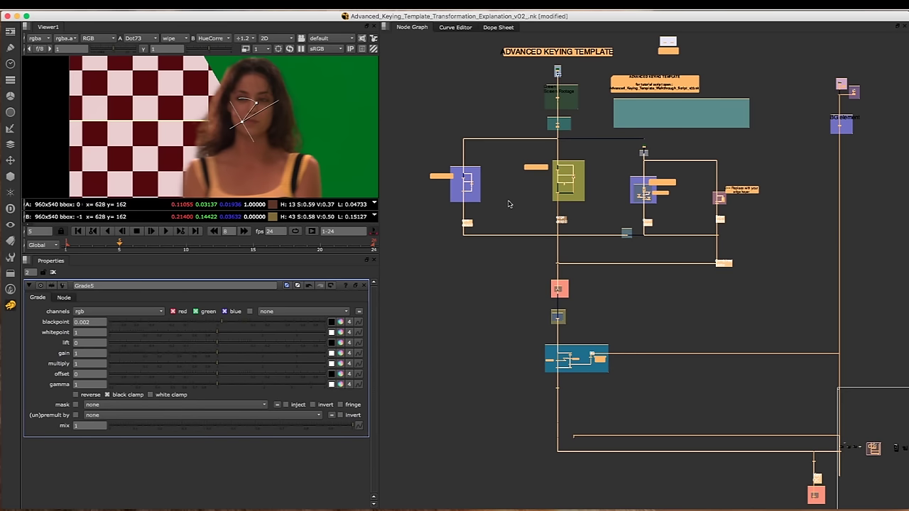
- Toggle the node joining the two background examples so that the BG ex 2 landscape feeds the composite
{"action": "middle_click_drag", "start_coordinate": [679, 169], "coordinate": [655, 162]}
{"action": "middle_click_drag", "start_coordinate": [753, 115], "coordinate": [691, 127]}
{"action": "scroll", "coordinate": [729, 118], "scroll_direction": "up", "scroll_amount": 9}
{"action": "left_click_drag", "start_coordinate": [647, 190], "coordinate": [600, 226]}
{"action": "key", "text": "d"}
{"action": "key", "text": "d"}
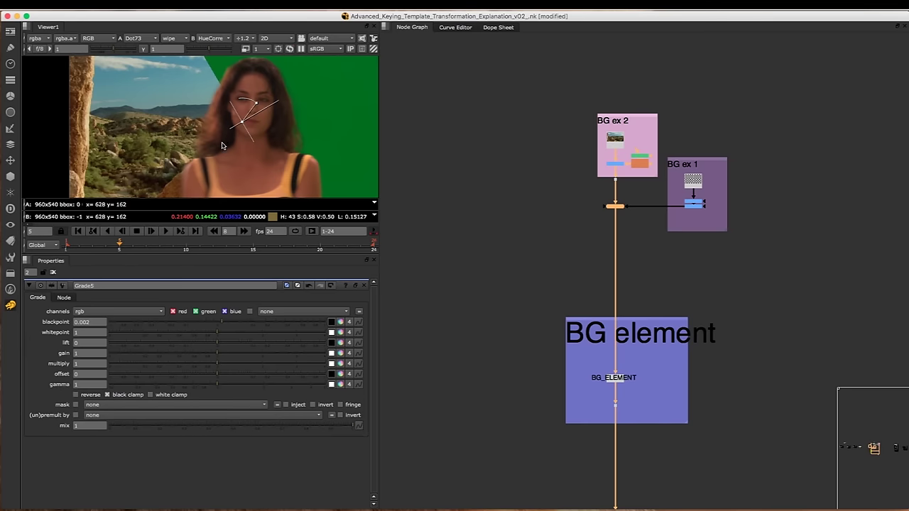
- Compare the hair and shoulder edges over the landscape with the GS plate by shifting the wipe along them
{"action": "left_click_drag", "start_coordinate": [243, 122], "coordinate": [295, 133]}
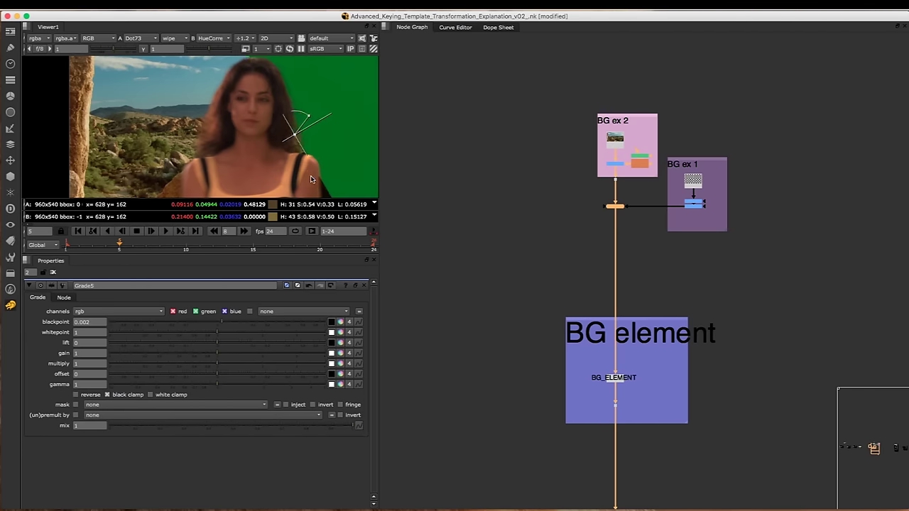
{"action": "scroll", "coordinate": [309, 179], "scroll_direction": "up", "scroll_amount": 5}
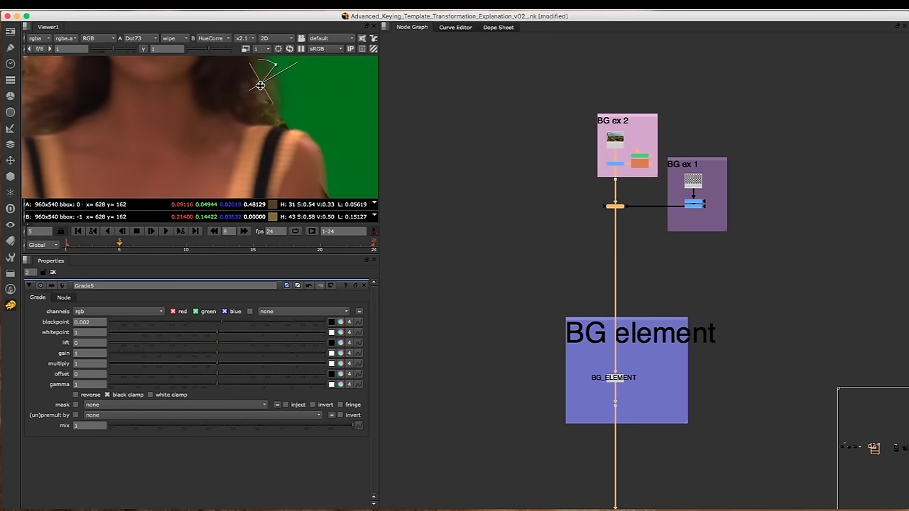
{"action": "scroll", "coordinate": [294, 112], "scroll_direction": "down", "scroll_amount": 5}
- Open the properties of the Grade4 BG Prep node in the BG despill edge blending section
{"action": "scroll", "coordinate": [495, 235], "scroll_direction": "down", "scroll_amount": 5}
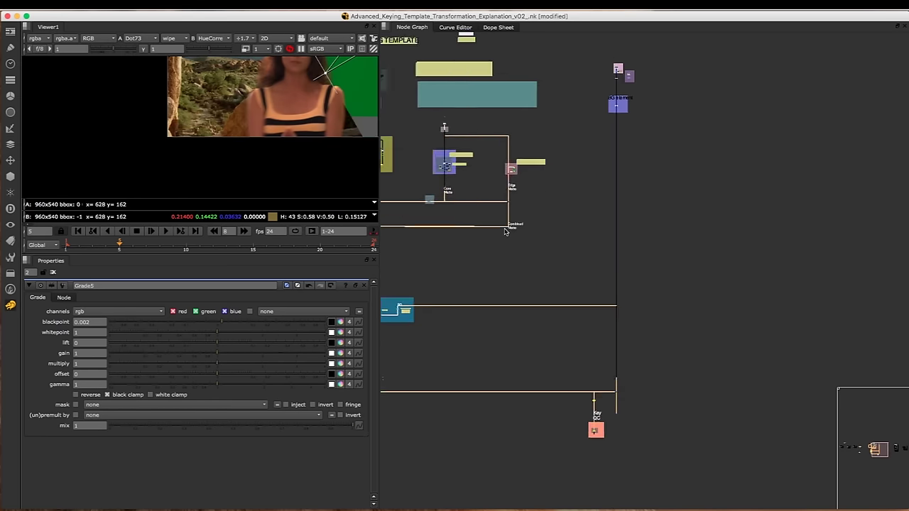
{"action": "middle_click_drag", "start_coordinate": [512, 226], "coordinate": [605, 151]}
{"action": "scroll", "coordinate": [478, 252], "scroll_direction": "up", "scroll_amount": 5}
{"action": "middle_click_drag", "start_coordinate": [478, 251], "coordinate": [513, 256]}
{"action": "scroll", "coordinate": [490, 213], "scroll_direction": "up", "scroll_amount": 3}
{"action": "scroll", "coordinate": [479, 185], "scroll_direction": "up", "scroll_amount": 1}
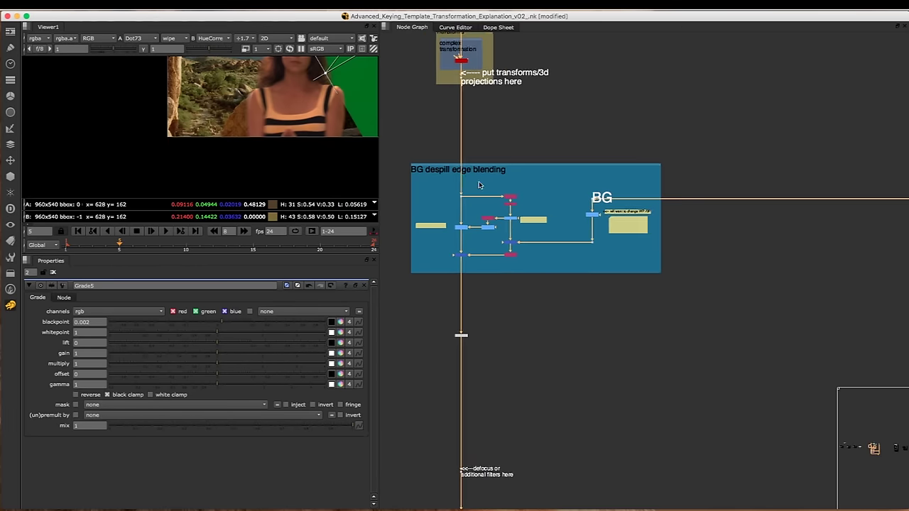
{"action": "scroll", "coordinate": [479, 186], "scroll_direction": "up", "scroll_amount": 1}
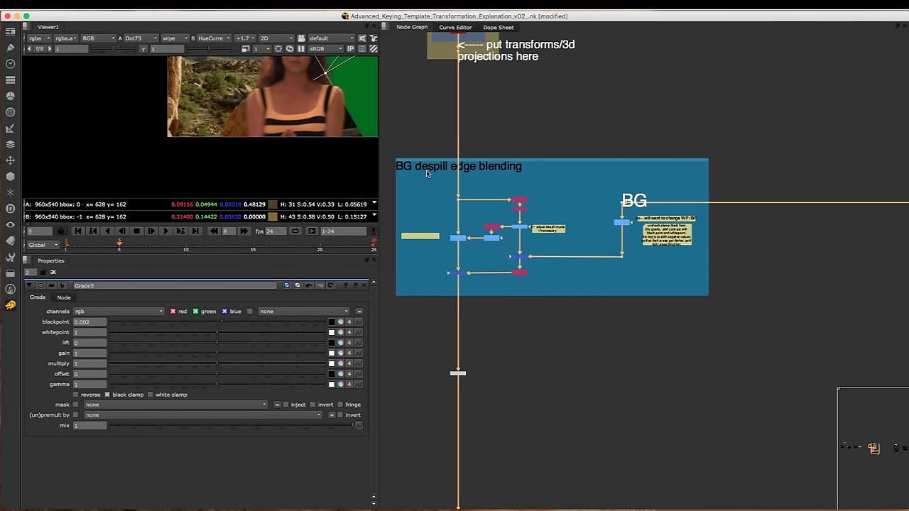
{"action": "scroll", "coordinate": [561, 184], "scroll_direction": "up", "scroll_amount": 3}
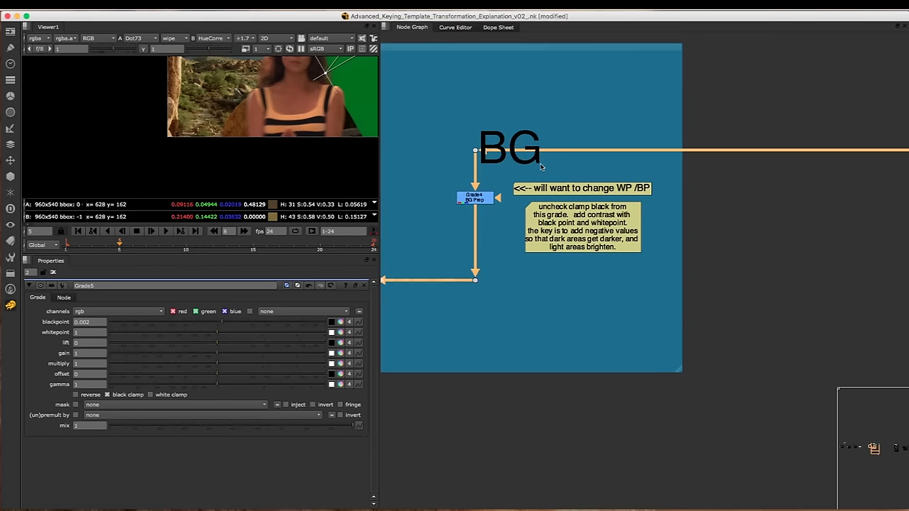
{"action": "scroll", "coordinate": [495, 192], "scroll_direction": "up", "scroll_amount": 2}
{"action": "mouse_move", "coordinate": [491, 199]}
{"action": "left_mouse_down"}
{"action": "mouse_move", "coordinate": [510, 216]}
{"action": "mouse_move", "coordinate": [490, 198]}
{"action": "mouse_move", "coordinate": [492, 206]}
{"action": "left_mouse_up"}
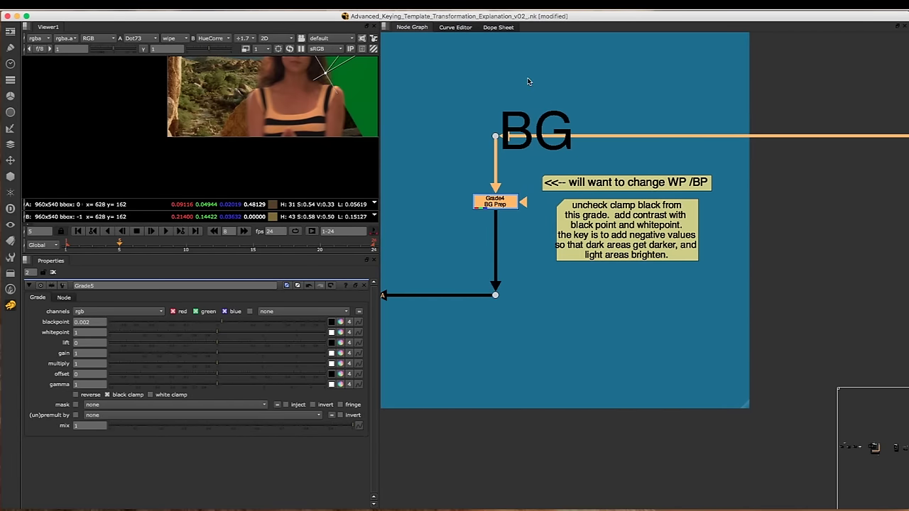
{"action": "double_click", "coordinate": [507, 205]}
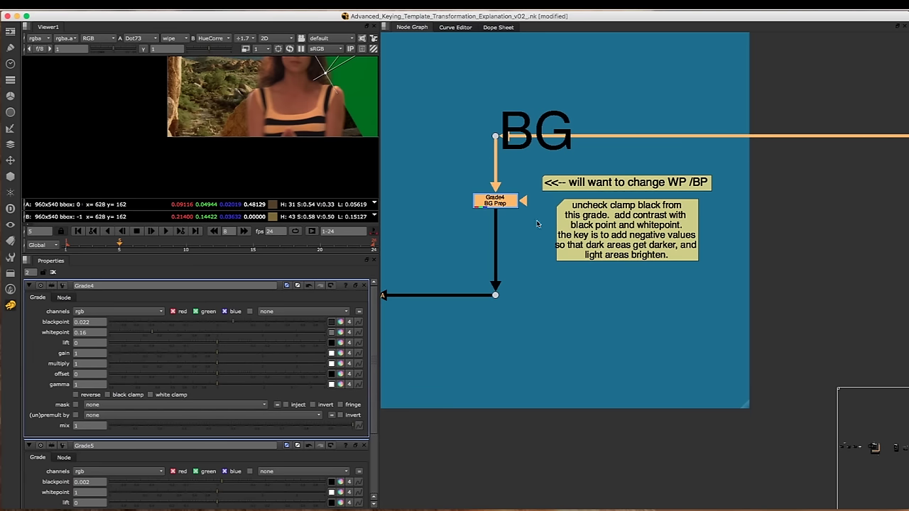
- View the high-contrast background produced by Grade4 BG Prep and examine its dark and bright areas
{"action": "left_click_drag", "start_coordinate": [501, 208], "coordinate": [501, 201]}
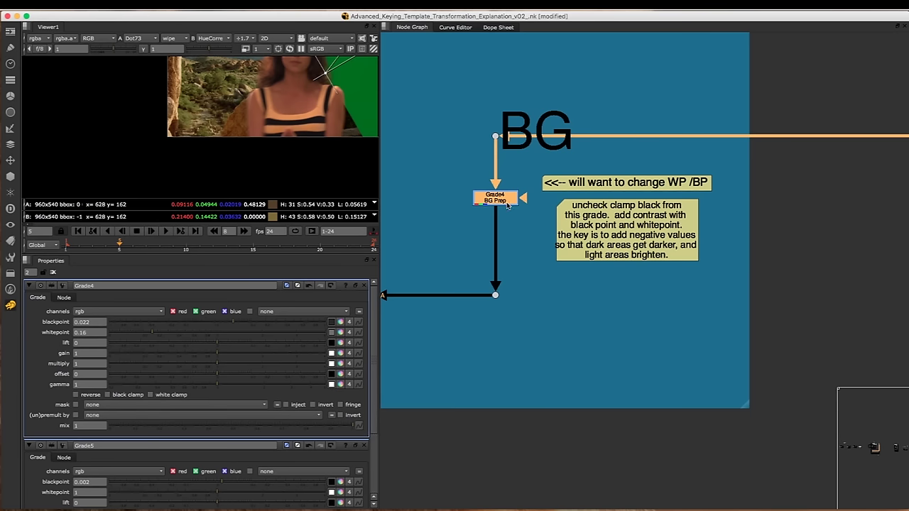
{"action": "left_click_drag", "start_coordinate": [455, 167], "coordinate": [523, 215]}
{"action": "key", "text": "1"}
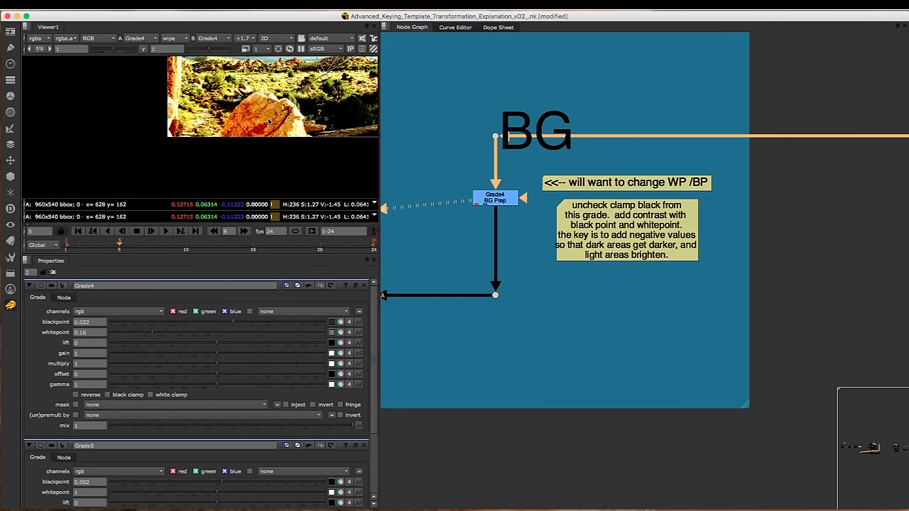
{"action": "middle_click_drag", "start_coordinate": [266, 126], "coordinate": [220, 171]}
{"action": "scroll", "coordinate": [229, 177], "scroll_direction": "up", "scroll_amount": 3}
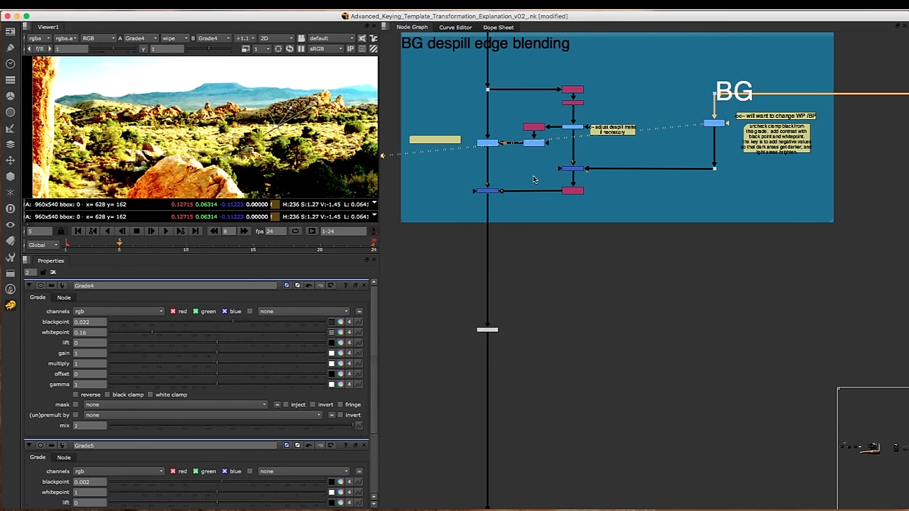
- View the background-blended foreground at Merge18
{"action": "middle_click_drag", "start_coordinate": [529, 184], "coordinate": [479, 202]}
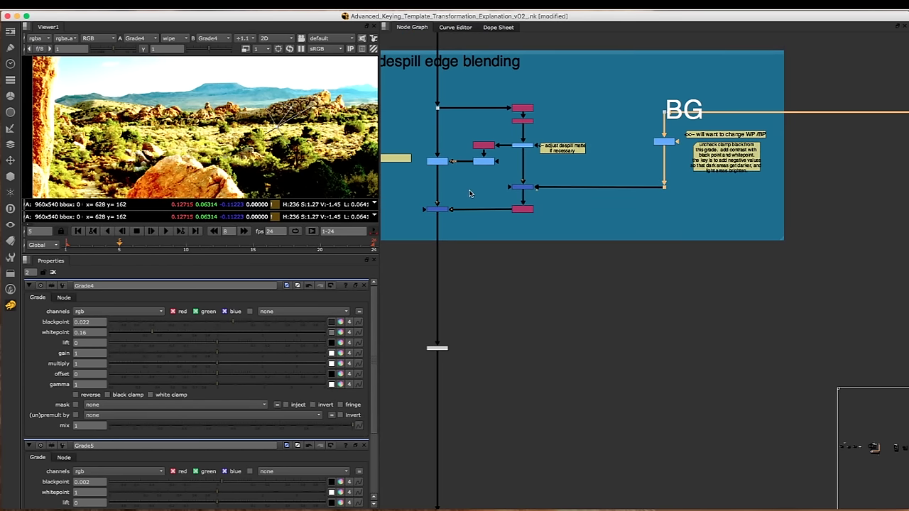
{"action": "left_click_drag", "start_coordinate": [470, 192], "coordinate": [402, 249]}
{"action": "key", "text": "1"}
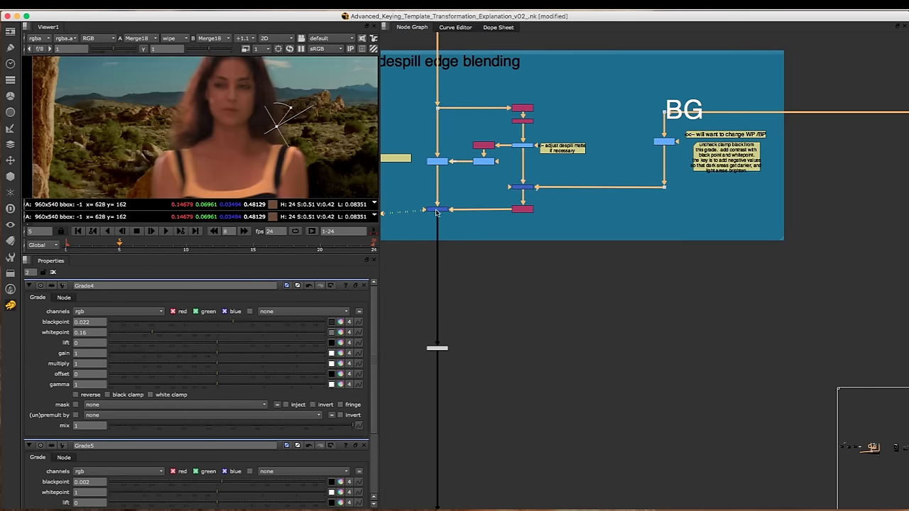
{"action": "scroll", "coordinate": [434, 213], "scroll_direction": "up", "scroll_amount": 4}
- Toggle Merge18 to compare the edge blend with and without it, and turn off the viewer wipe
{"action": "mouse_move", "coordinate": [515, 143]}
{"action": "left_mouse_down"}
{"action": "mouse_move", "coordinate": [410, 226]}
{"action": "mouse_move", "coordinate": [475, 177]}
{"action": "mouse_move", "coordinate": [466, 182]}
{"action": "left_mouse_up"}
{"action": "key", "text": "d"}
{"action": "scroll", "coordinate": [525, 141], "scroll_direction": "down", "scroll_amount": 3}
{"action": "middle_click_drag", "start_coordinate": [586, 158], "coordinate": [496, 219]}
{"action": "key", "text": "w"}
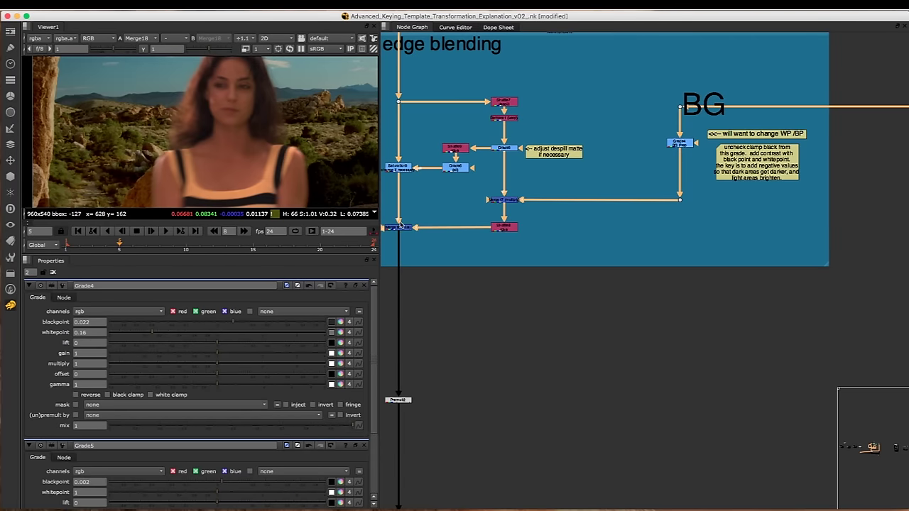
- View the original background at the BG dot feeding Grade4 BG Prep
{"action": "middle_click_drag", "start_coordinate": [384, 251], "coordinate": [426, 223]}
{"action": "middle_click_drag", "start_coordinate": [698, 79], "coordinate": [624, 94]}
{"action": "left_click", "coordinate": [650, 94]}
{"action": "key", "text": "1"}
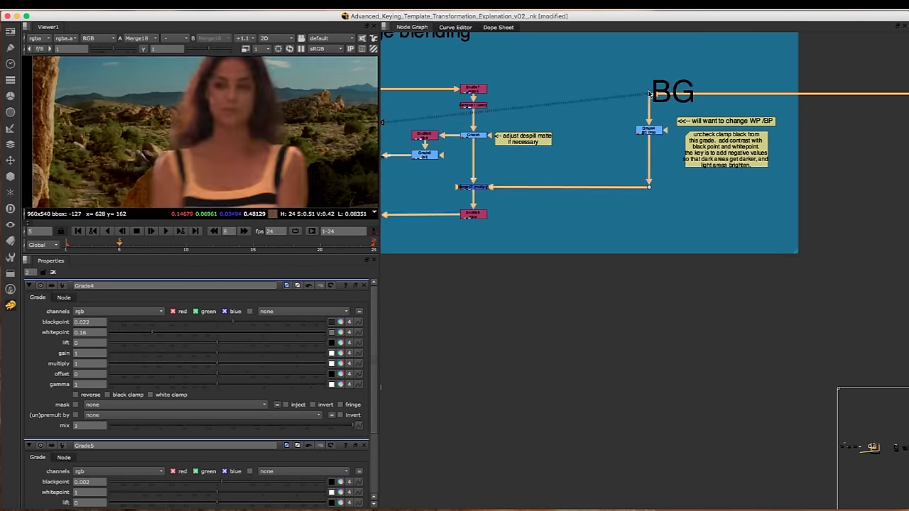
- Set the whitepoint of Grade4 BG Prep to about 0.095 to brighten the prepared background
{"action": "left_click", "coordinate": [649, 132]}
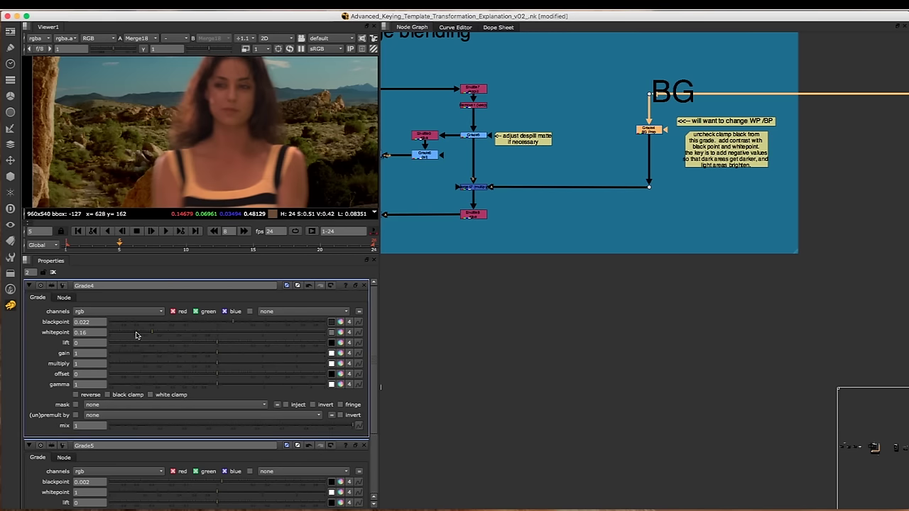
{"action": "left_click_drag", "start_coordinate": [152, 332], "coordinate": [142, 332]}
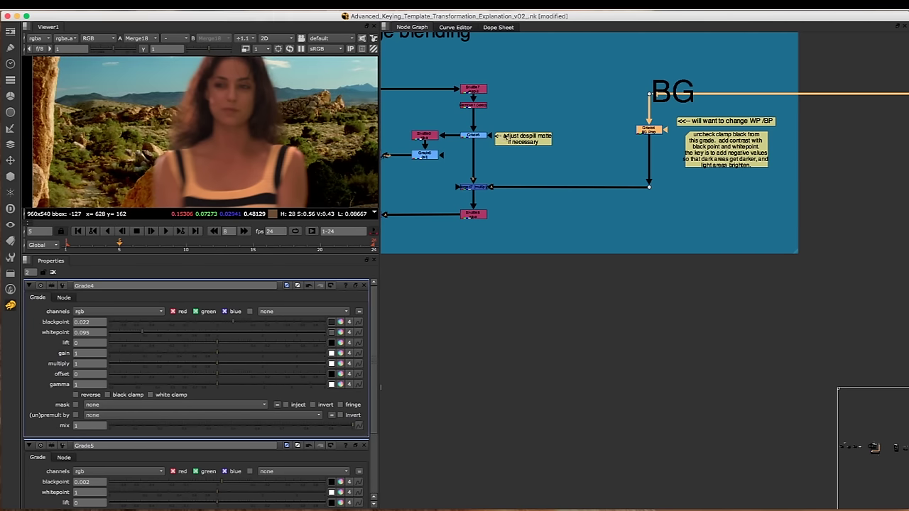
{"action": "middle_click_drag", "start_coordinate": [282, 114], "coordinate": [263, 125]}
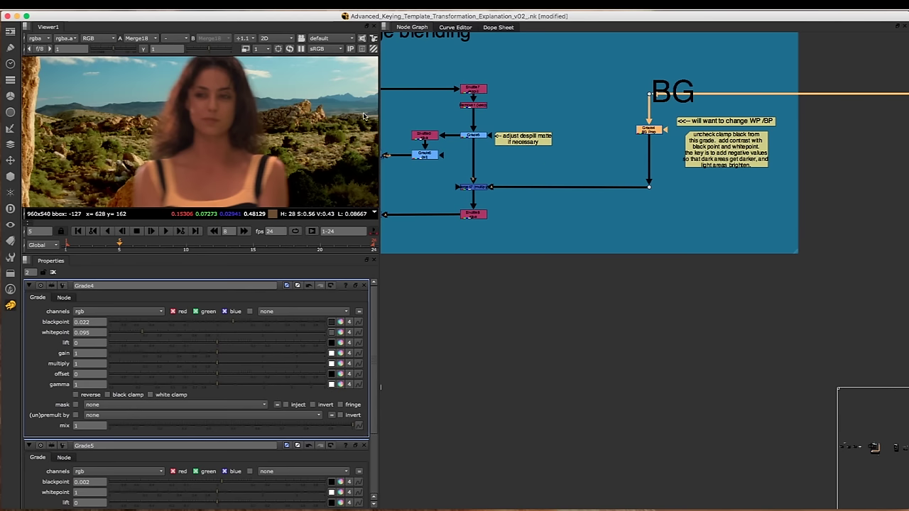
- Insert a Saturation node directly below Grade4 BG Prep and set its saturation to about 0.49
{"action": "left_click", "coordinate": [595, 172]}
{"action": "key", "text": "Tab"}
{"action": "type", "text": "sat"}
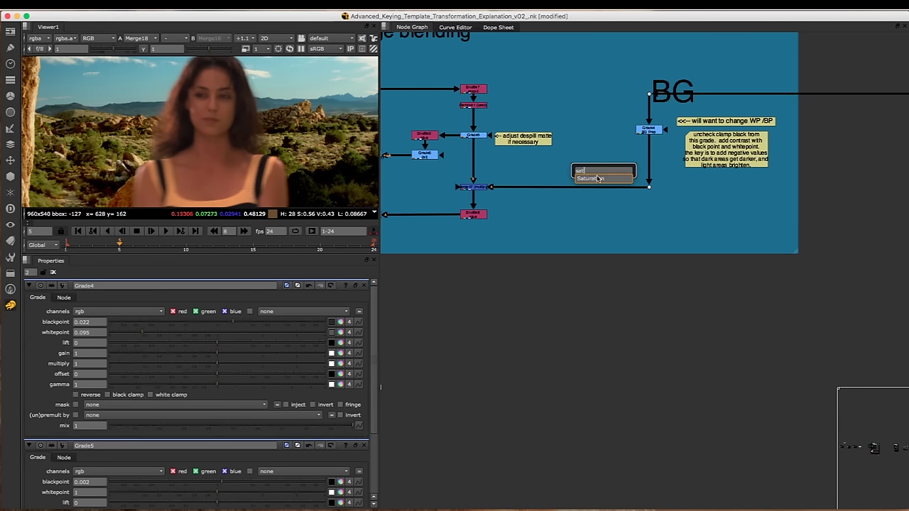
{"action": "key", "text": "Return"}
{"action": "left_click_drag", "start_coordinate": [601, 167], "coordinate": [632, 161]}
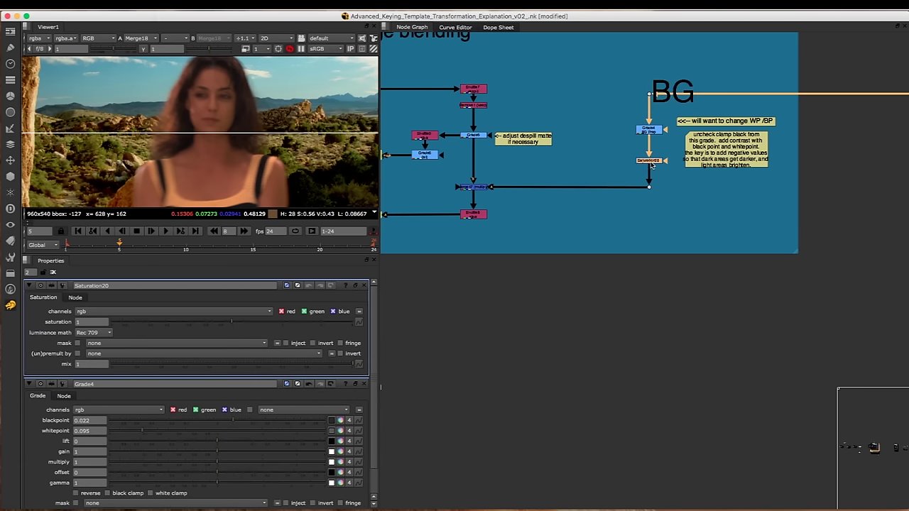
{"action": "left_click_drag", "start_coordinate": [219, 321], "coordinate": [196, 328]}
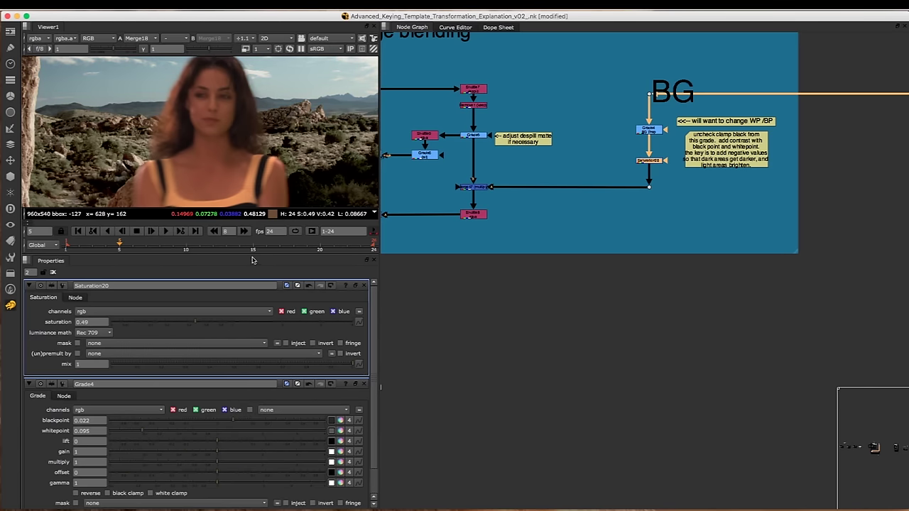
{"action": "mouse_move", "coordinate": [655, 168]}
{"action": "left_mouse_down"}
{"action": "mouse_move", "coordinate": [672, 153]}
{"action": "mouse_move", "coordinate": [656, 151]}
{"action": "mouse_move", "coordinate": [655, 160]}
{"action": "left_mouse_up"}
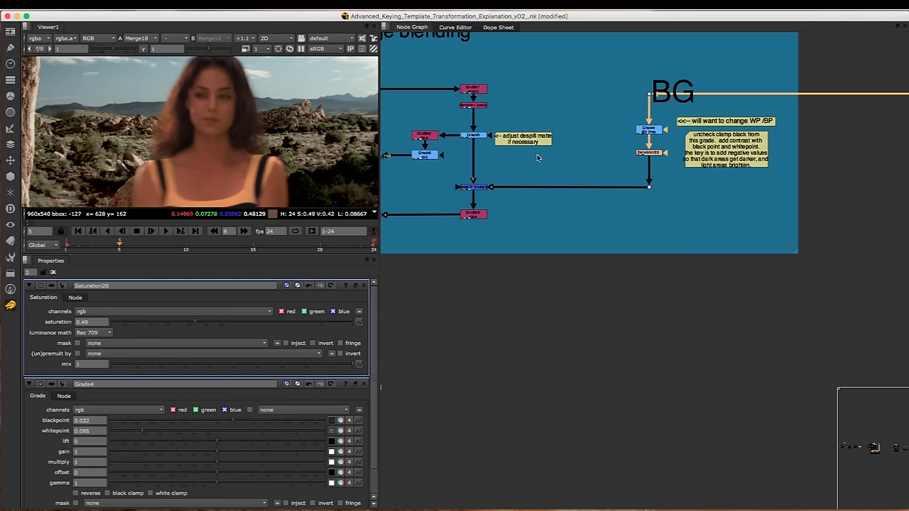
- View the premultiplied foreground at Premult2, below the BG despill edge blending group
{"action": "scroll", "coordinate": [545, 159], "scroll_direction": "down", "scroll_amount": 2}
{"action": "scroll", "coordinate": [506, 190], "scroll_direction": "down", "scroll_amount": 3}
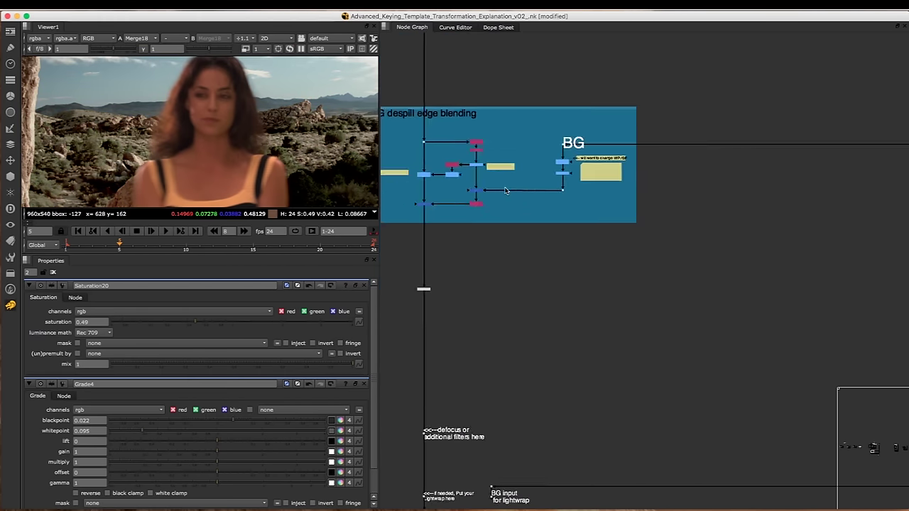
{"action": "scroll", "coordinate": [506, 190], "scroll_direction": "up", "scroll_amount": 4}
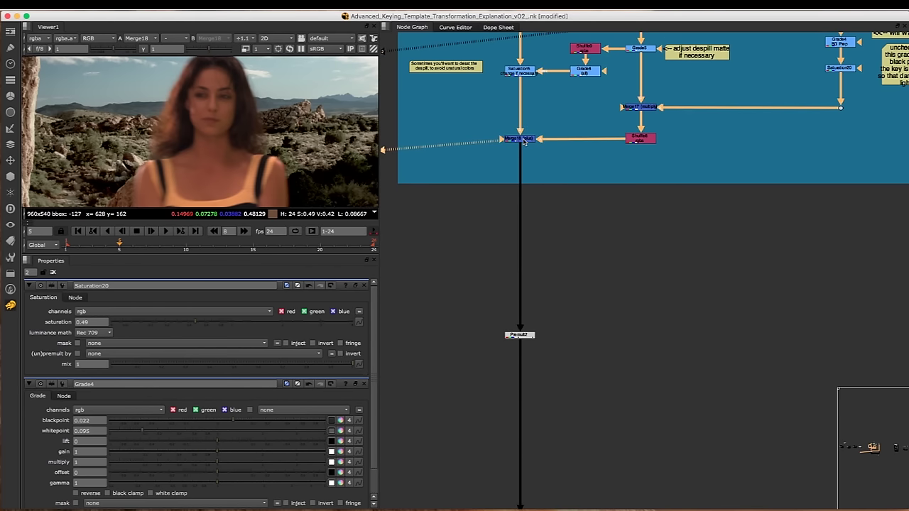
{"action": "left_click_drag", "start_coordinate": [518, 154], "coordinate": [485, 192], "text": "alt"}
{"action": "left_click_drag", "start_coordinate": [512, 152], "coordinate": [445, 217]}
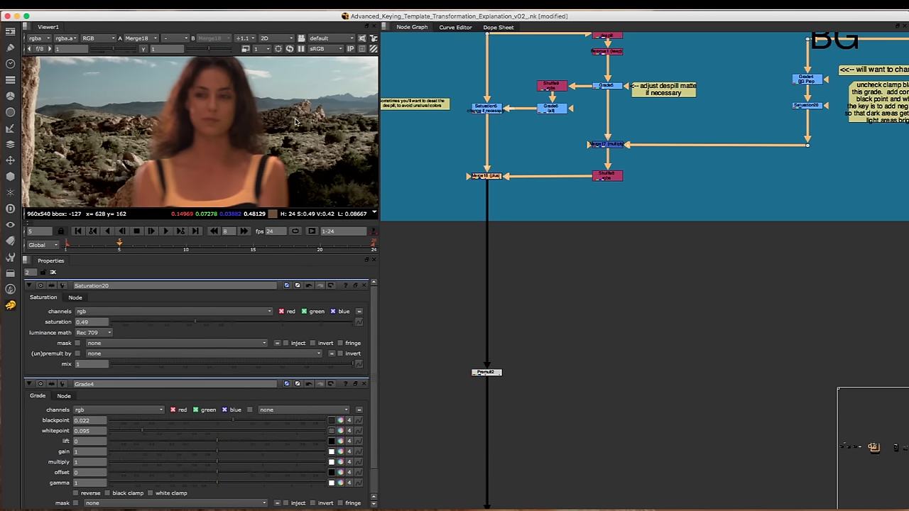
{"action": "key", "text": "f"}
{"action": "scroll", "coordinate": [229, 134], "scroll_direction": "up", "scroll_amount": 3}
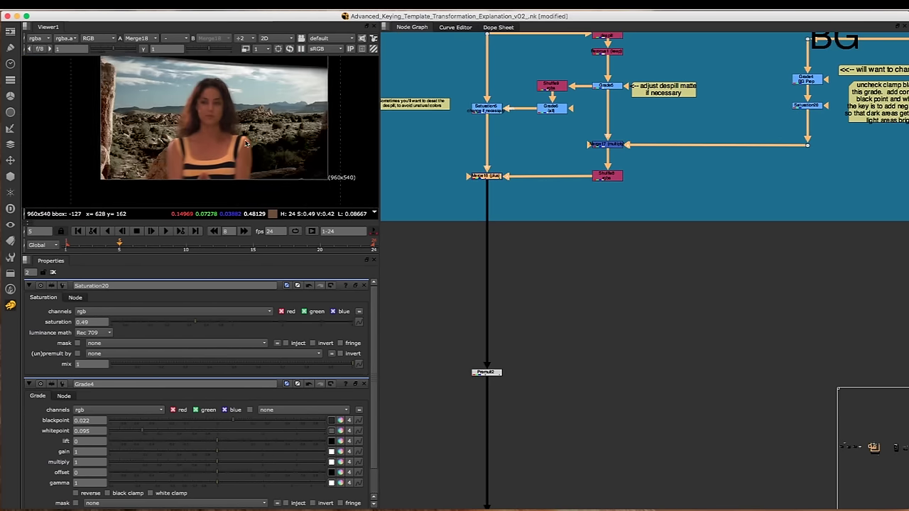
{"action": "left_click_drag", "start_coordinate": [575, 312], "coordinate": [427, 416]}
{"action": "key", "text": "1"}
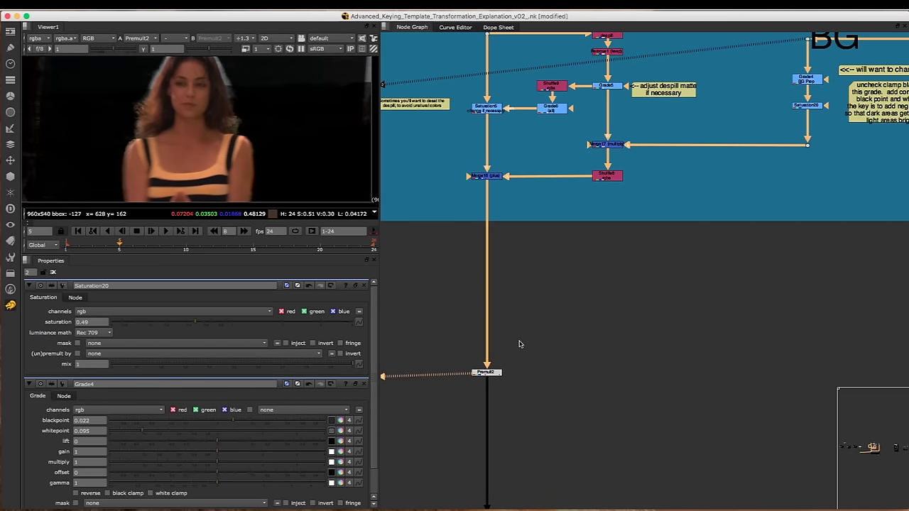
- View the final composite at Merge19 and toggle the selected node off and on to compare
{"action": "scroll", "coordinate": [520, 348], "scroll_direction": "down", "scroll_amount": 10}
{"action": "middle_click_drag", "start_coordinate": [520, 429], "coordinate": [425, 328]}
{"action": "middle_click_drag", "start_coordinate": [782, 324], "coordinate": [656, 307]}
{"action": "scroll", "coordinate": [680, 306], "scroll_direction": "up", "scroll_amount": 5}
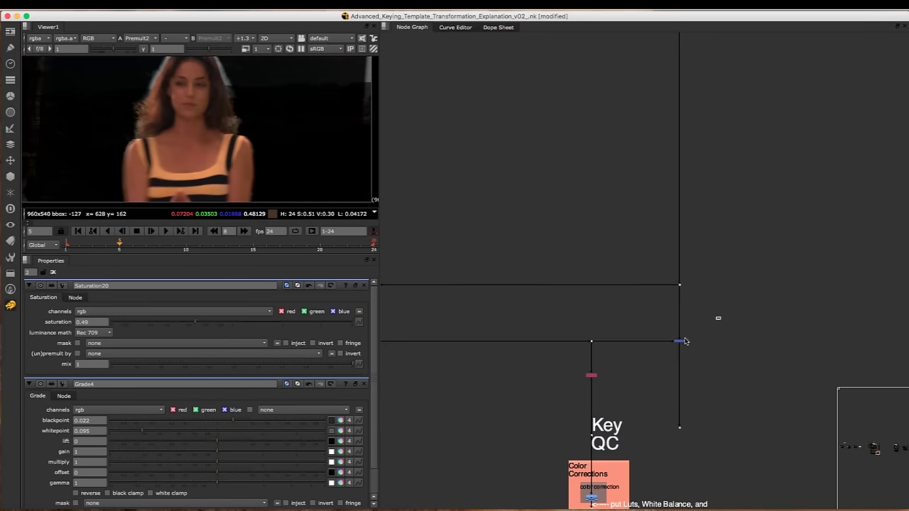
{"action": "left_click_drag", "start_coordinate": [685, 341], "coordinate": [650, 365]}
{"action": "key", "text": "1"}
{"action": "left_click_drag", "start_coordinate": [740, 321], "coordinate": [655, 372]}
{"action": "key", "text": "d"}
{"action": "key", "text": "d"}
{"action": "key", "text": "d"}
{"action": "key", "text": "d"}
- Compare the background-blended foreground at Merge18 with the final composite at Merge19
{"action": "scroll", "coordinate": [659, 289], "scroll_direction": "down", "scroll_amount": 5}
{"action": "middle_click_drag", "start_coordinate": [676, 316], "coordinate": [815, 328]}
{"action": "middle_click_drag", "start_coordinate": [405, 171], "coordinate": [485, 147]}
{"action": "scroll", "coordinate": [485, 147], "scroll_direction": "up", "scroll_amount": 5}
{"action": "left_click_drag", "start_coordinate": [424, 194], "coordinate": [456, 221]}
{"action": "key", "text": "1"}
{"action": "scroll", "coordinate": [647, 222], "scroll_direction": "down", "scroll_amount": 5}
{"action": "middle_click_drag", "start_coordinate": [683, 289], "coordinate": [509, 239]}
{"action": "middle_click_drag", "start_coordinate": [726, 285], "coordinate": [637, 267]}
{"action": "scroll", "coordinate": [655, 264], "scroll_direction": "up", "scroll_amount": 5}
{"action": "left_click_drag", "start_coordinate": [711, 240], "coordinate": [656, 269]}
{"action": "key", "text": "1"}
- Set the saturation of Saturation20, below Grade4 BG Prep, to about 0.81
{"action": "scroll", "coordinate": [577, 199], "scroll_direction": "down", "scroll_amount": 5}
{"action": "middle_click_drag", "start_coordinate": [483, 182], "coordinate": [588, 265]}
{"action": "scroll", "coordinate": [462, 205], "scroll_direction": "up", "scroll_amount": 5}
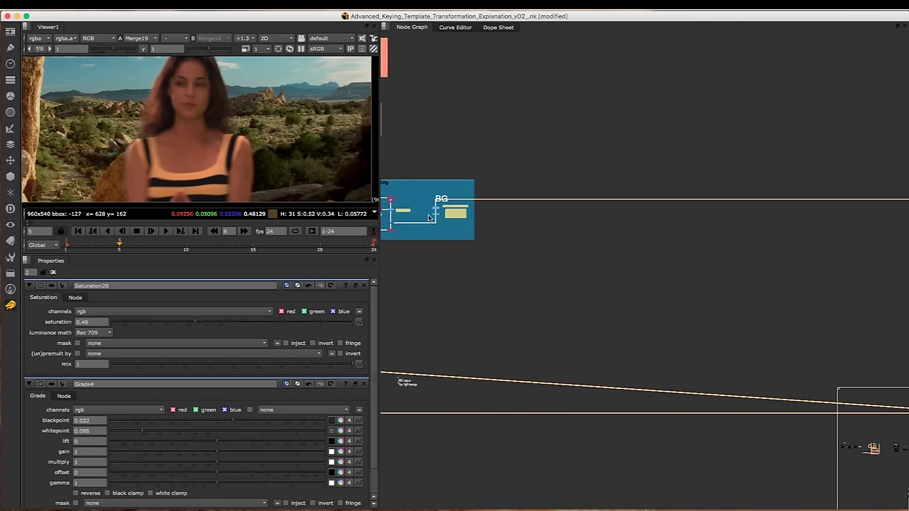
{"action": "left_click", "coordinate": [478, 199]}
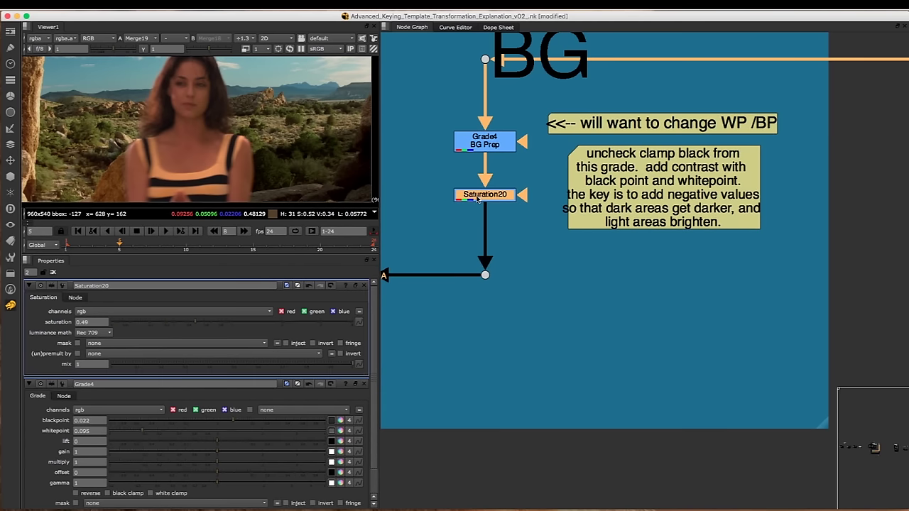
{"action": "left_click", "coordinate": [219, 324]}
{"action": "left_click", "coordinate": [609, 279]}
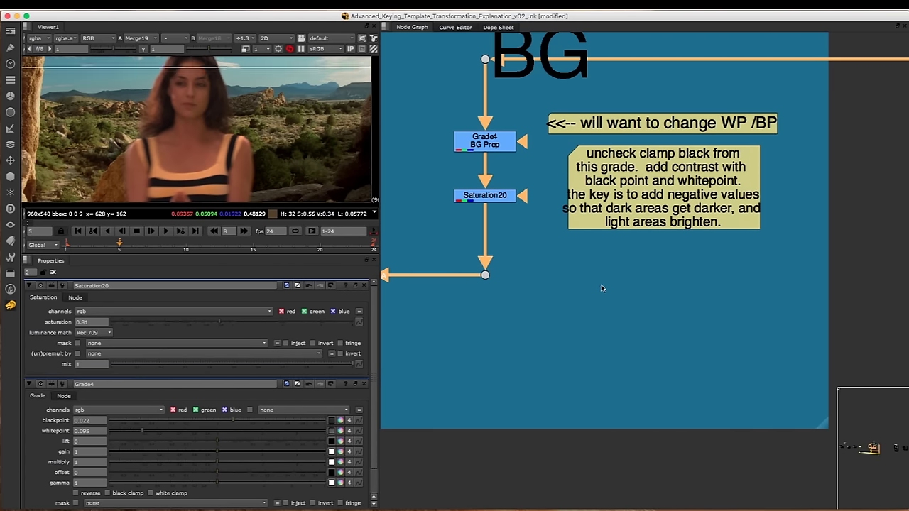
{"action": "key", "text": "1"}
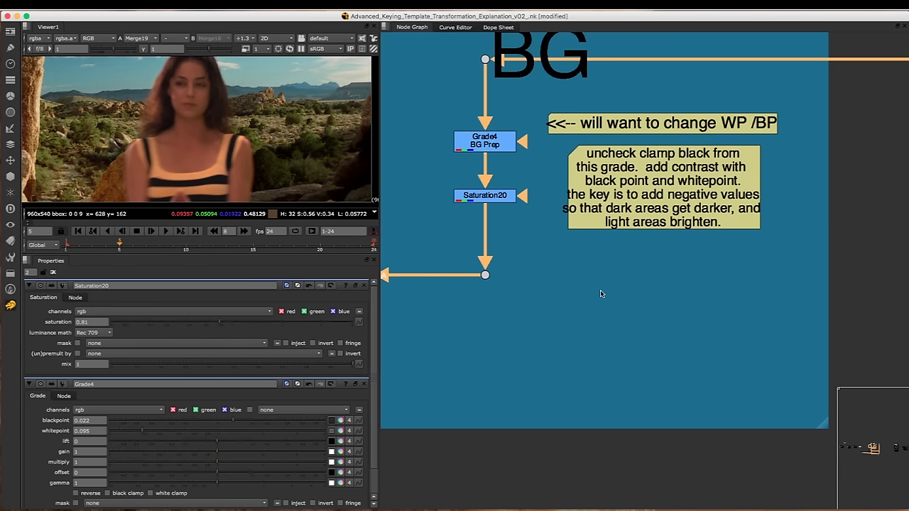
- Switch the viewer between Merge18 and Merge19 to check the edges with the adjusted background saturation
{"action": "scroll", "coordinate": [602, 293], "scroll_direction": "down", "scroll_amount": 6}
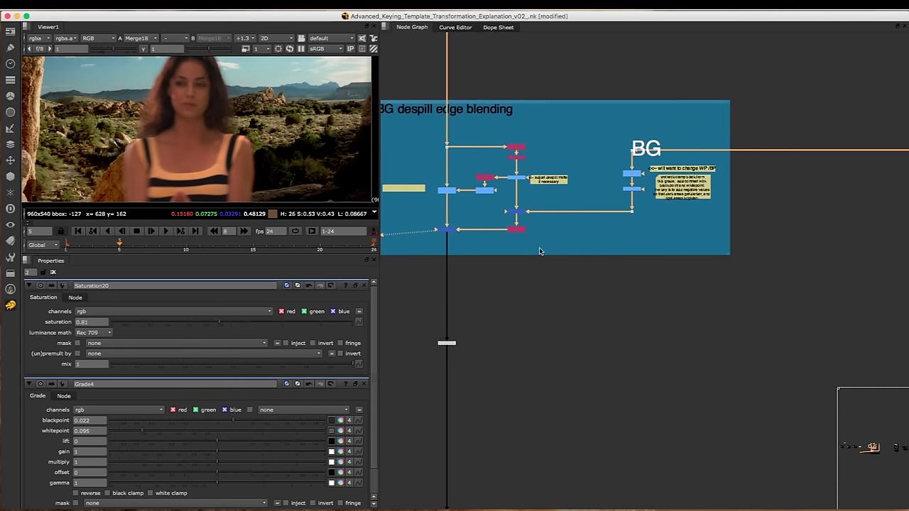
{"action": "scroll", "coordinate": [568, 255], "scroll_direction": "down", "scroll_amount": 5}
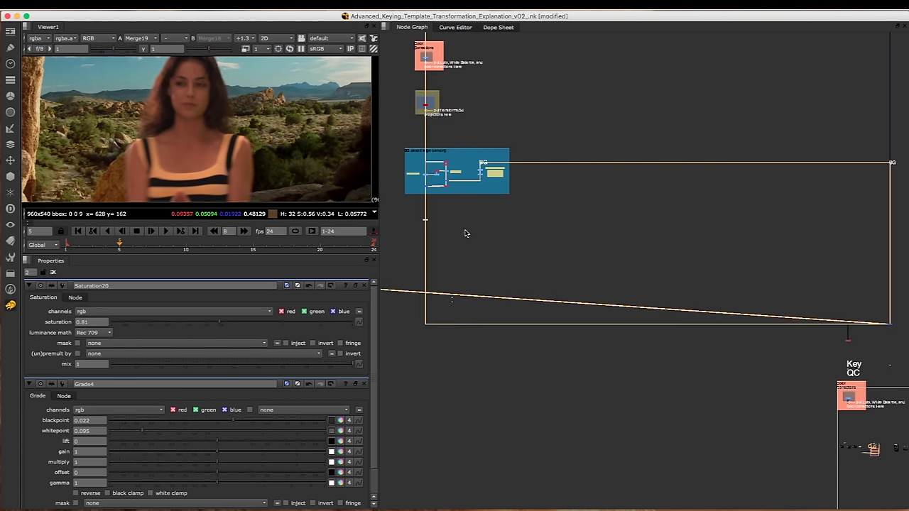
{"action": "scroll", "coordinate": [430, 209], "scroll_direction": "up", "scroll_amount": 3}
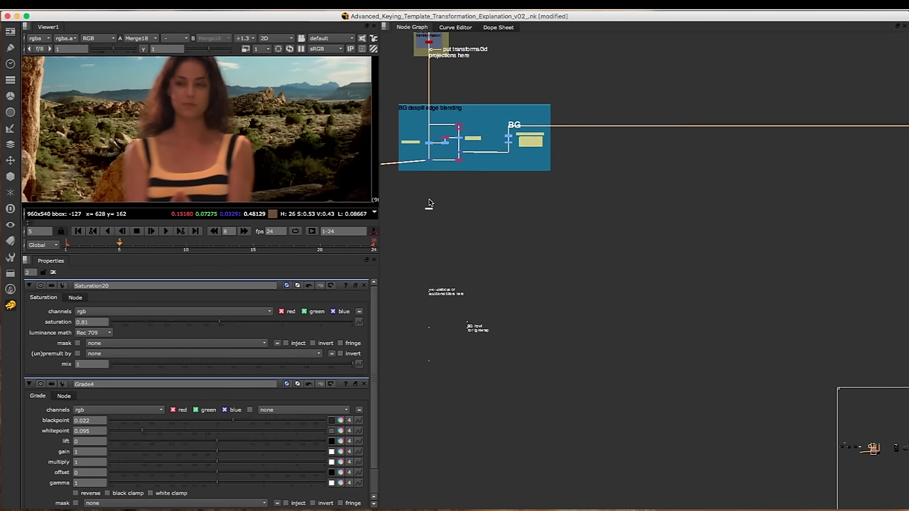
- Review the complete Advanced Keying Template layout, from the core and edge despill branches across to the core and edge mattes
{"action": "middle_click_drag", "start_coordinate": [568, 226], "coordinate": [419, 226]}
{"action": "middle_click_drag", "start_coordinate": [576, 205], "coordinate": [498, 204]}
{"action": "scroll", "coordinate": [522, 204], "scroll_direction": "down", "scroll_amount": 2}
{"action": "key", "text": "f"}
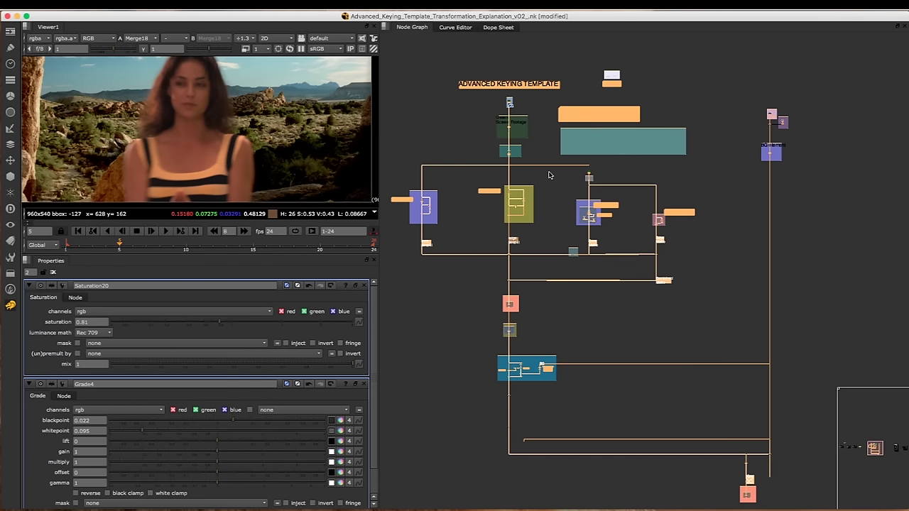
{"action": "scroll", "coordinate": [454, 202], "scroll_direction": "up", "scroll_amount": 3}
{"action": "middle_click_drag", "start_coordinate": [458, 200], "coordinate": [508, 200]}
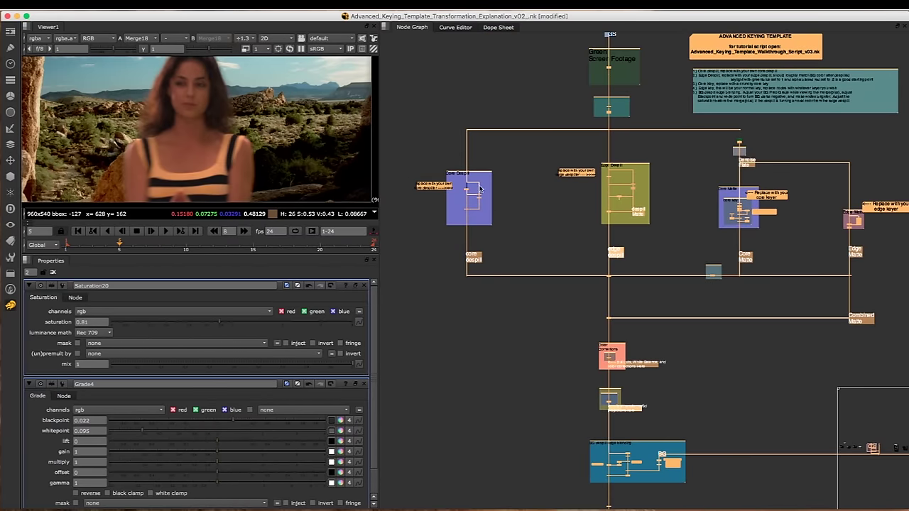
{"action": "middle_click_drag", "start_coordinate": [618, 202], "coordinate": [537, 197]}
{"action": "scroll", "coordinate": [602, 199], "scroll_direction": "right", "scroll_amount": 3}
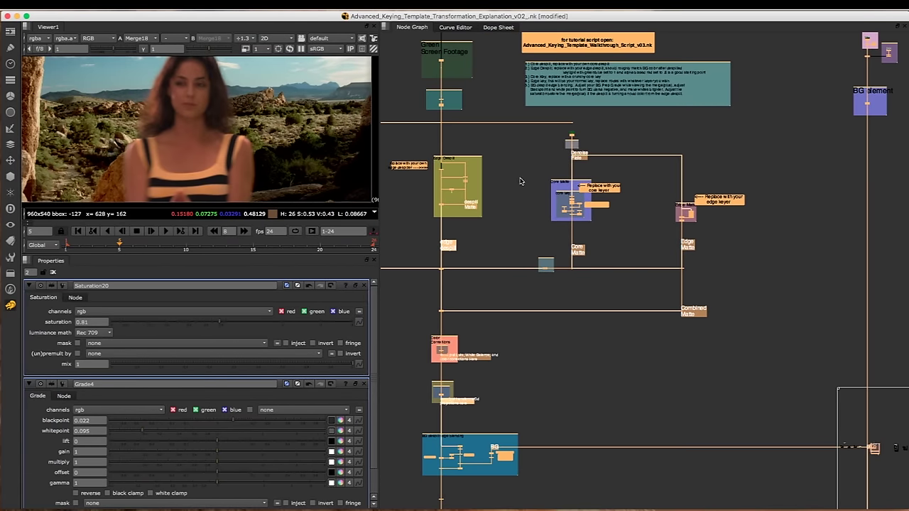
- Examine the Color Corrections, Transforms and BG despill edge blending sections on the main pipe below the Combined Matte
{"action": "scroll", "coordinate": [512, 218], "scroll_direction": "down", "scroll_amount": 2}
{"action": "scroll", "coordinate": [513, 218], "scroll_direction": "down", "scroll_amount": 2}
{"action": "middle_click_drag", "start_coordinate": [512, 218], "coordinate": [515, 147]}
{"action": "scroll", "coordinate": [478, 299], "scroll_direction": "up", "scroll_amount": 6}
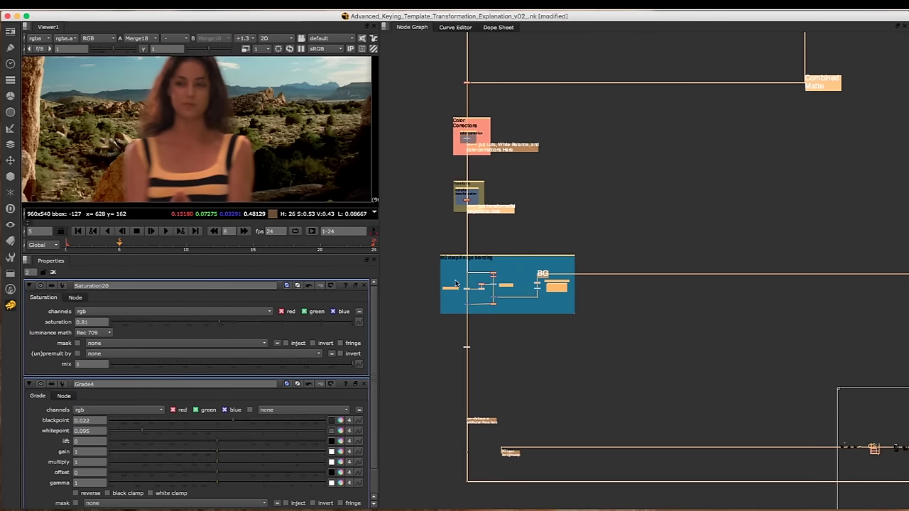
{"action": "scroll", "coordinate": [500, 281], "scroll_direction": "up", "scroll_amount": 3}
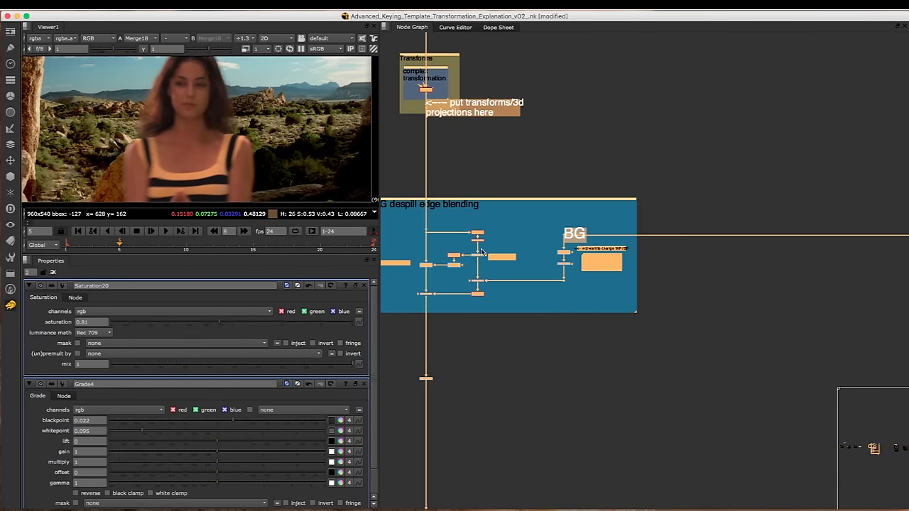
{"action": "middle_click_drag", "start_coordinate": [471, 241], "coordinate": [567, 246]}
{"action": "middle_click_drag", "start_coordinate": [513, 232], "coordinate": [469, 226]}
{"action": "scroll", "coordinate": [544, 207], "scroll_direction": "down", "scroll_amount": 2}
{"action": "middle_click_drag", "start_coordinate": [542, 217], "coordinate": [480, 233]}
{"action": "middle_click_drag", "start_coordinate": [507, 161], "coordinate": [505, 195]}
{"action": "scroll", "coordinate": [512, 199], "scroll_direction": "down", "scroll_amount": 2}
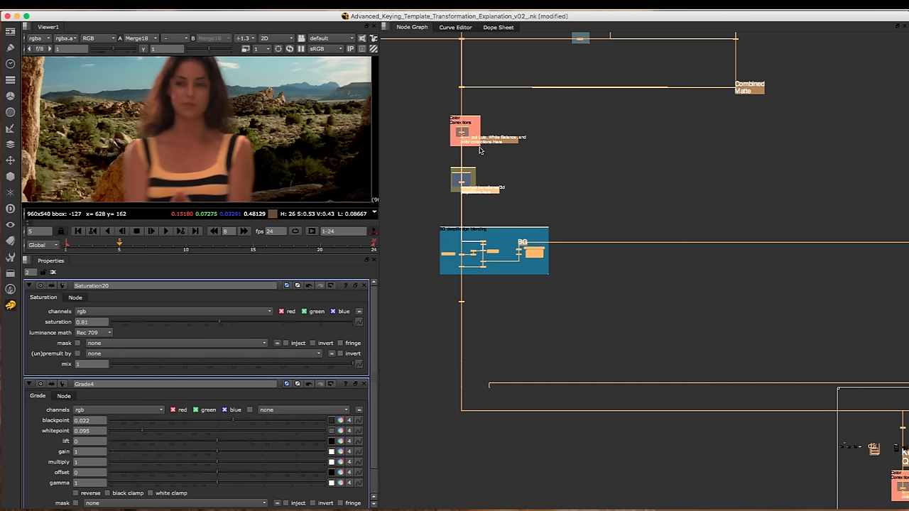
- Review the despill and matte branches and read the template's numbered instruction note
{"action": "scroll", "coordinate": [490, 170], "scroll_direction": "down", "scroll_amount": 5}
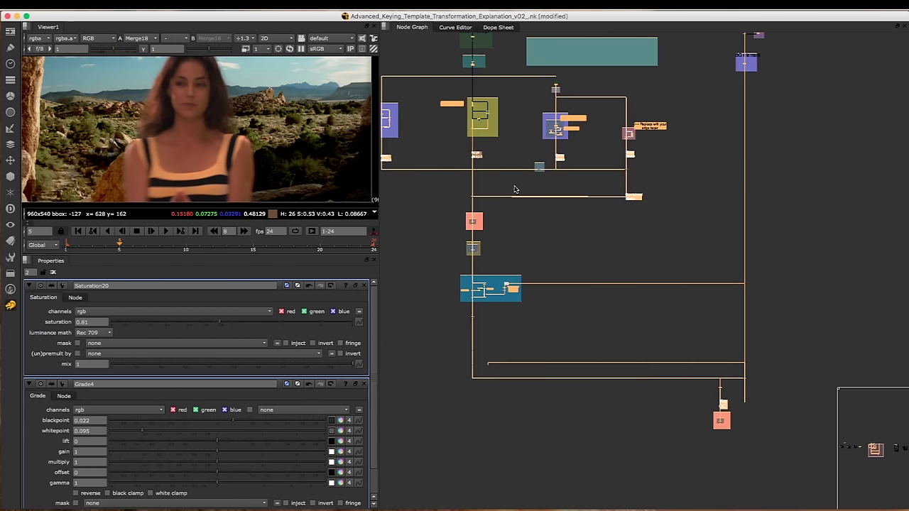
{"action": "scroll", "coordinate": [513, 183], "scroll_direction": "down", "scroll_amount": 5}
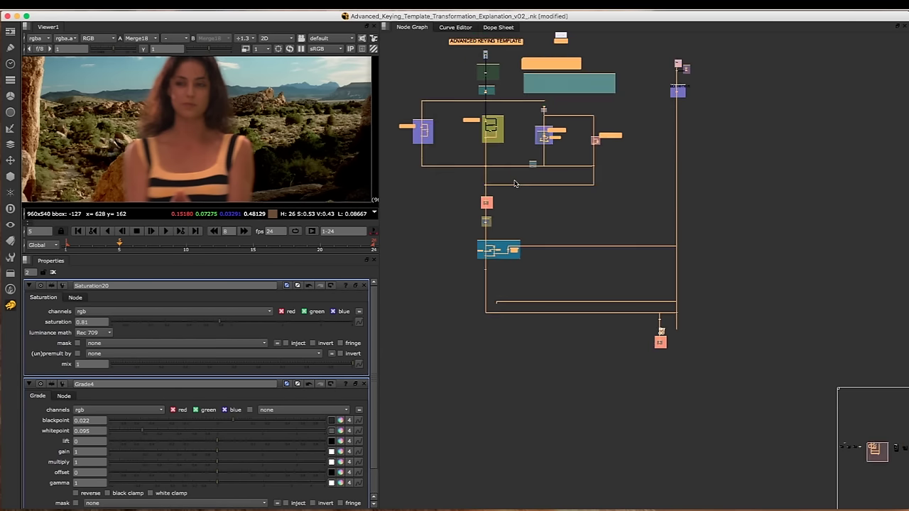
{"action": "scroll", "coordinate": [542, 189], "scroll_direction": "up", "scroll_amount": 1}
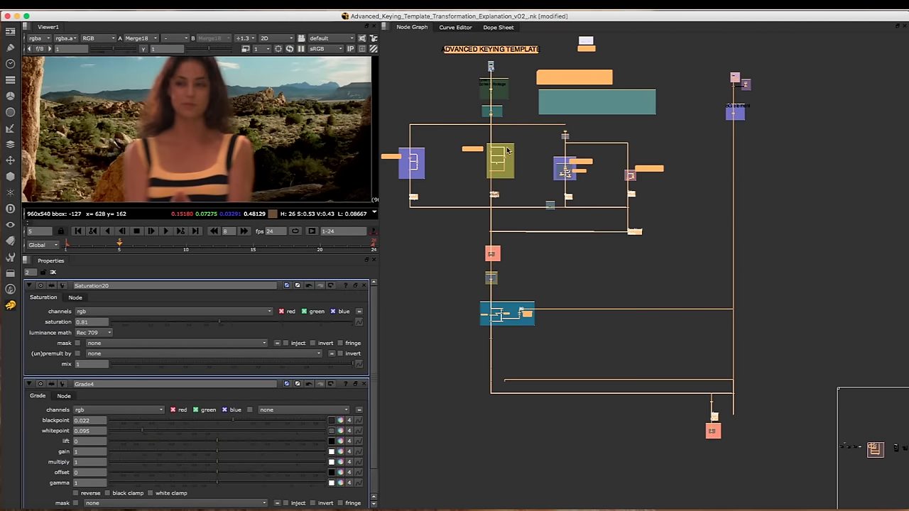
{"action": "scroll", "coordinate": [480, 174], "scroll_direction": "up", "scroll_amount": 3}
{"action": "scroll", "coordinate": [569, 160], "scroll_direction": "up", "scroll_amount": 5}
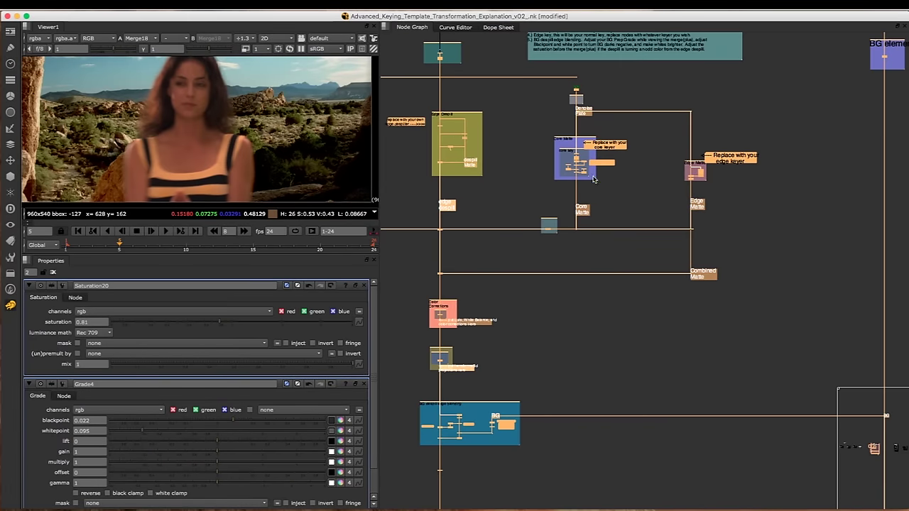
{"action": "middle_click_drag", "start_coordinate": [589, 179], "coordinate": [527, 171]}
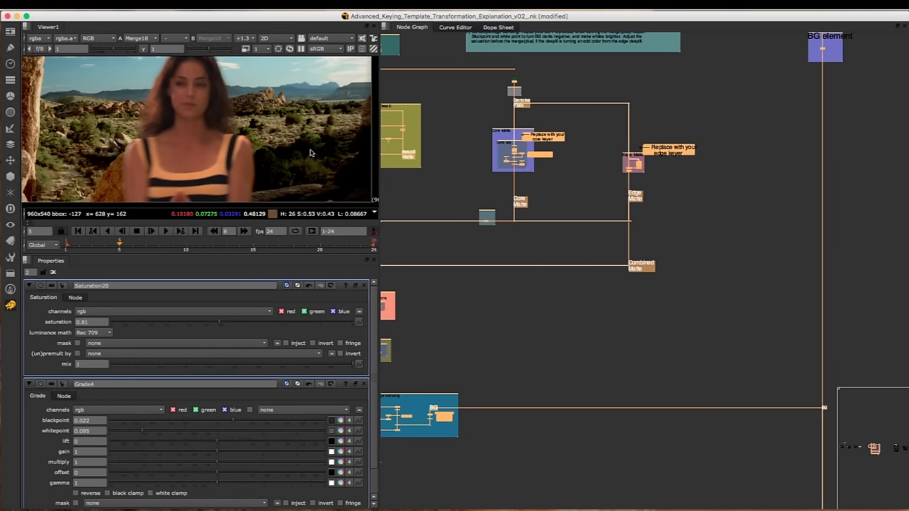
{"action": "scroll", "coordinate": [647, 158], "scroll_direction": "down", "scroll_amount": 3}
{"action": "scroll", "coordinate": [510, 130], "scroll_direction": "up", "scroll_amount": 8}
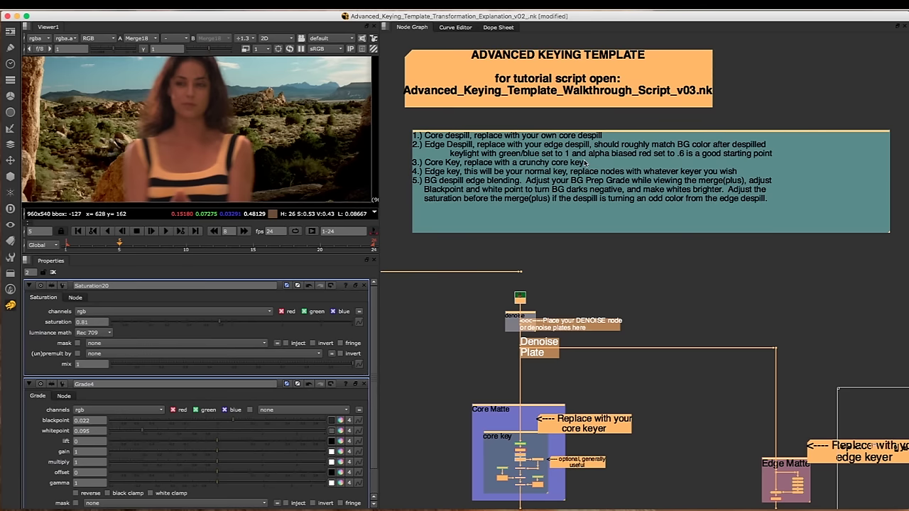
- Examine the nodes inside the BG despill edge blending group, from the despill matte branch to the BG Prep grade
{"action": "scroll", "coordinate": [593, 204], "scroll_direction": "down", "scroll_amount": 7}
{"action": "middle_click_drag", "start_coordinate": [571, 297], "coordinate": [561, 181]}
{"action": "scroll", "coordinate": [478, 234], "scroll_direction": "up", "scroll_amount": 8}
{"action": "middle_click_drag", "start_coordinate": [500, 334], "coordinate": [571, 276]}
{"action": "scroll", "coordinate": [517, 201], "scroll_direction": "up", "scroll_amount": 6}
{"action": "left_click_drag", "start_coordinate": [474, 132], "coordinate": [427, 171]}
{"action": "middle_click_drag", "start_coordinate": [722, 150], "coordinate": [663, 152]}
{"action": "left_click_drag", "start_coordinate": [672, 143], "coordinate": [770, 177]}
{"action": "middle_click_drag", "start_coordinate": [529, 147], "coordinate": [615, 163]}
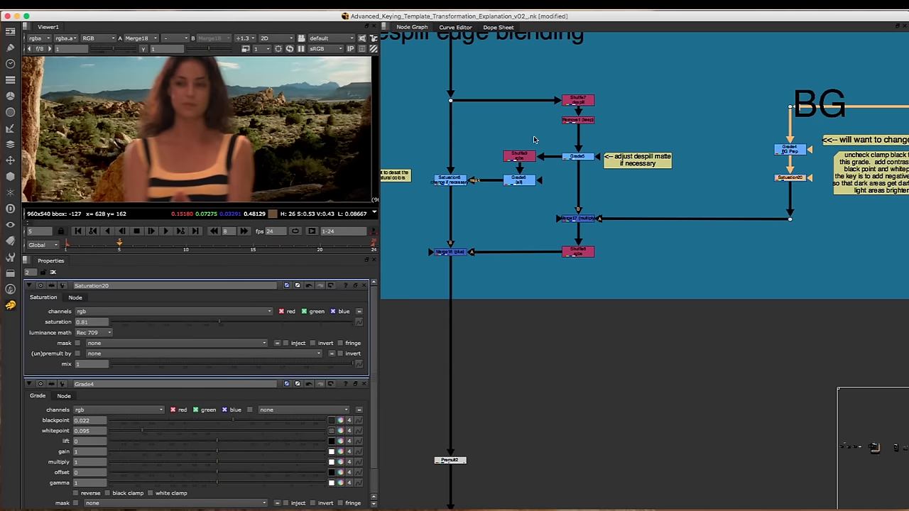
- Select all nodes of the advanced keying template in the node graph
{"action": "scroll", "coordinate": [592, 252], "scroll_direction": "down", "scroll_amount": 8}
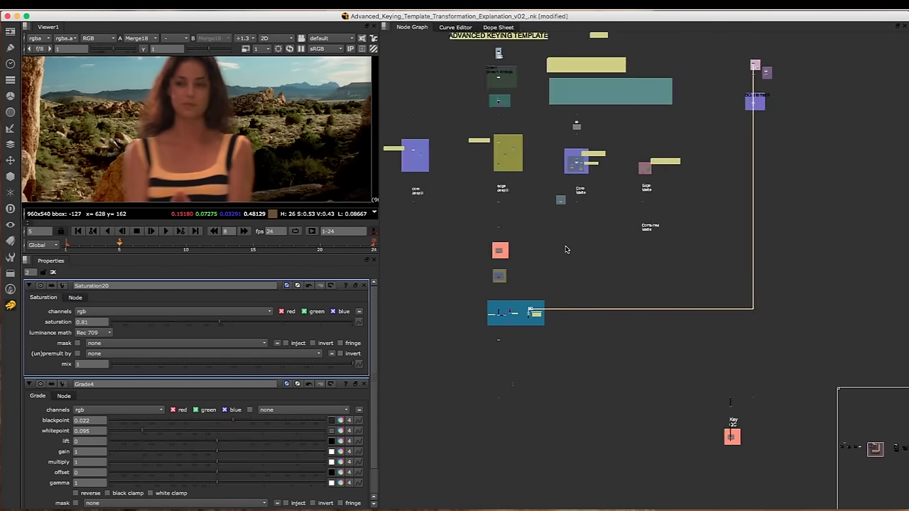
{"action": "scroll", "coordinate": [561, 256], "scroll_direction": "down", "scroll_amount": 4}
{"action": "left_click_drag", "start_coordinate": [402, 80], "coordinate": [744, 413]}
{"action": "middle_click_drag", "start_coordinate": [645, 272], "coordinate": [632, 323]}
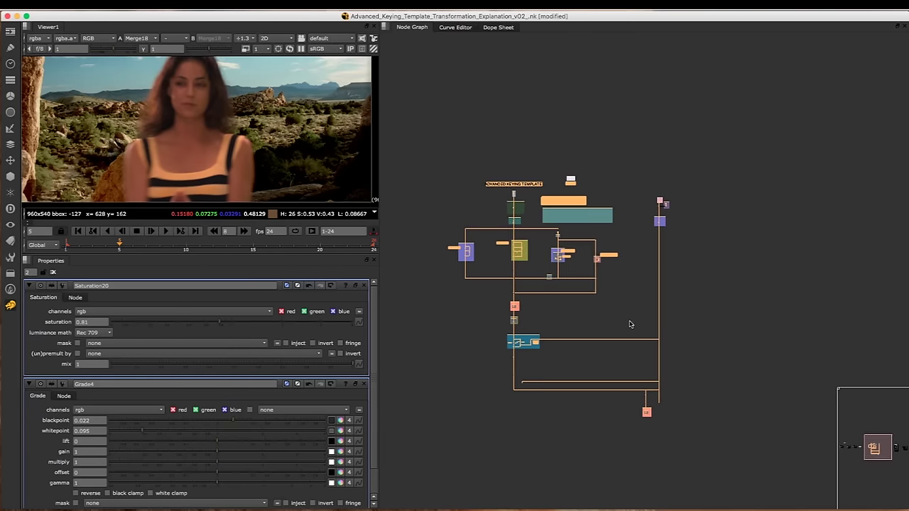
- Examine the full advanced keying template and its compressed version, from the despill and matte branches to the Key QC output
{"action": "scroll", "coordinate": [635, 296], "scroll_direction": "up", "scroll_amount": 5}
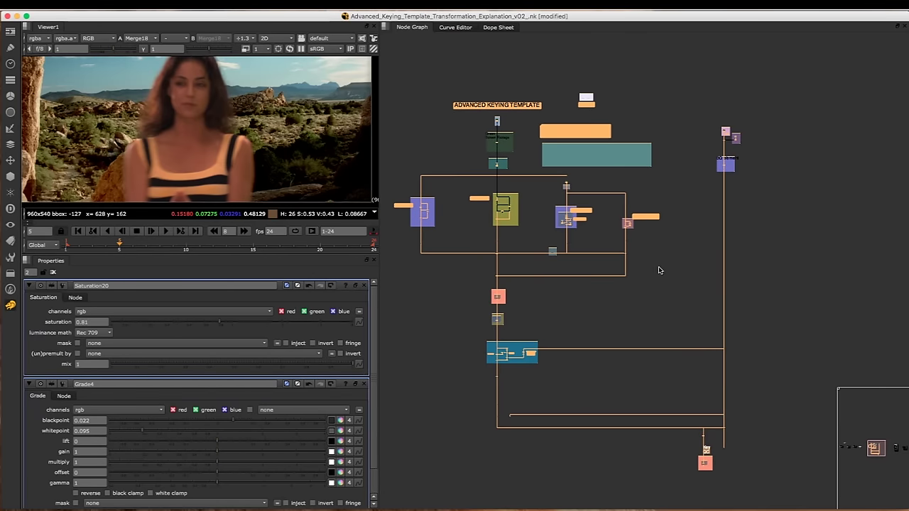
{"action": "scroll", "coordinate": [650, 268], "scroll_direction": "up", "scroll_amount": 3}
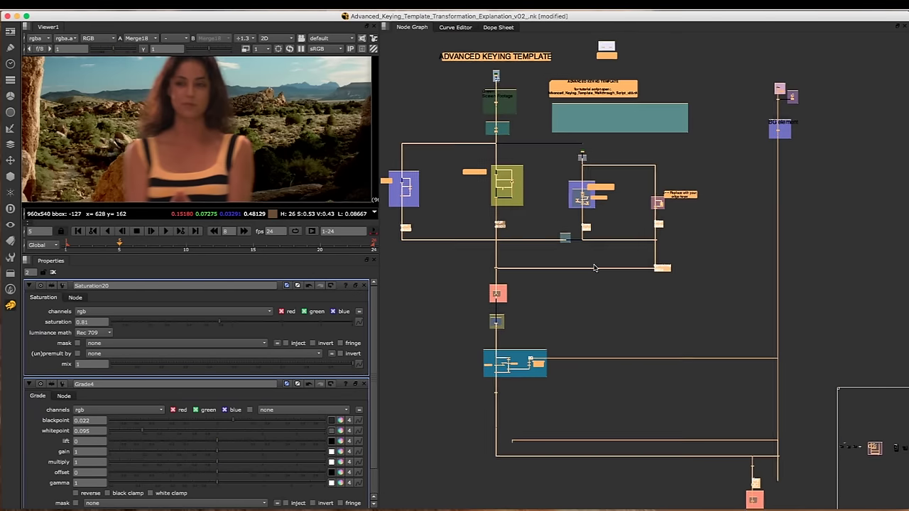
{"action": "scroll", "coordinate": [593, 267], "scroll_direction": "down", "scroll_amount": 1}
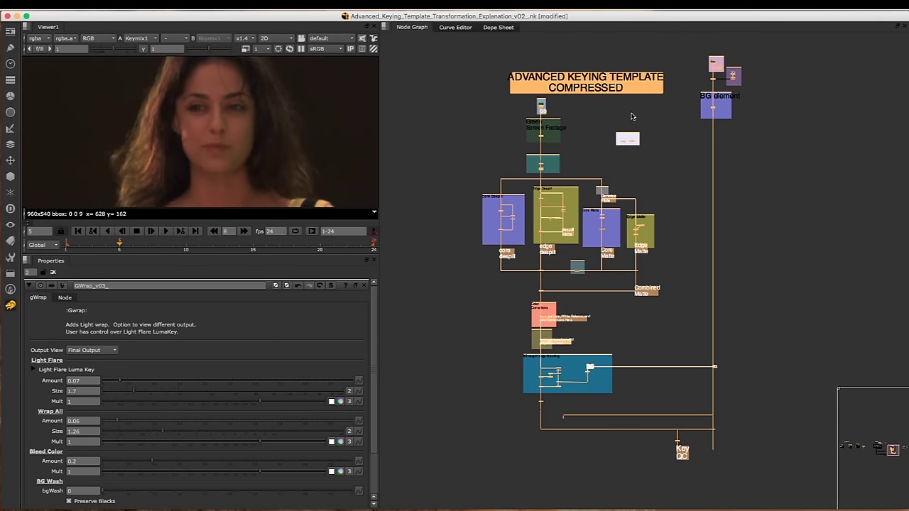
{"action": "middle_click_drag", "start_coordinate": [626, 198], "coordinate": [610, 172]}
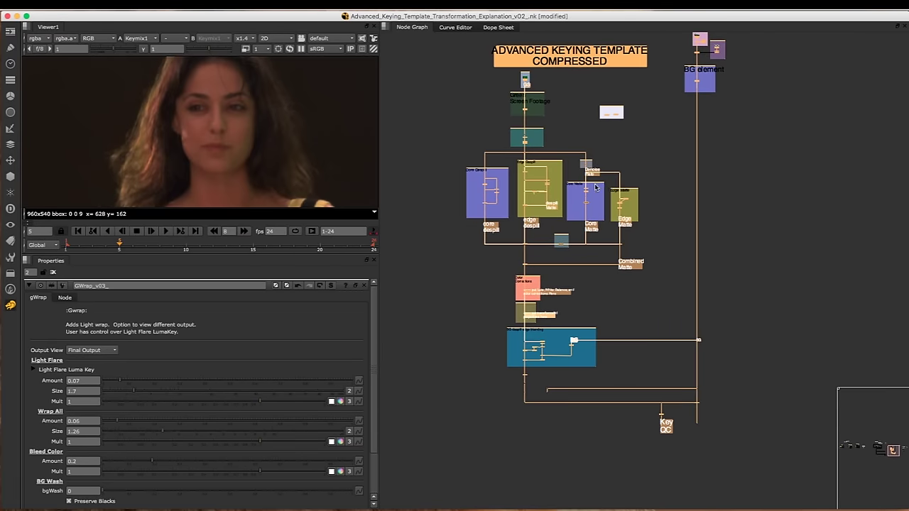
{"action": "scroll", "coordinate": [601, 118], "scroll_direction": "up", "scroll_amount": 2}
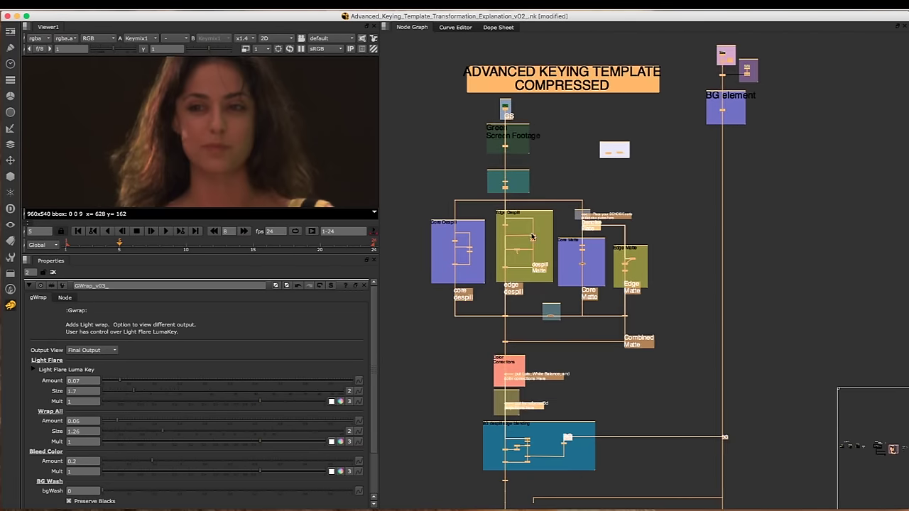
{"action": "scroll", "coordinate": [558, 195], "scroll_direction": "up", "scroll_amount": 3}
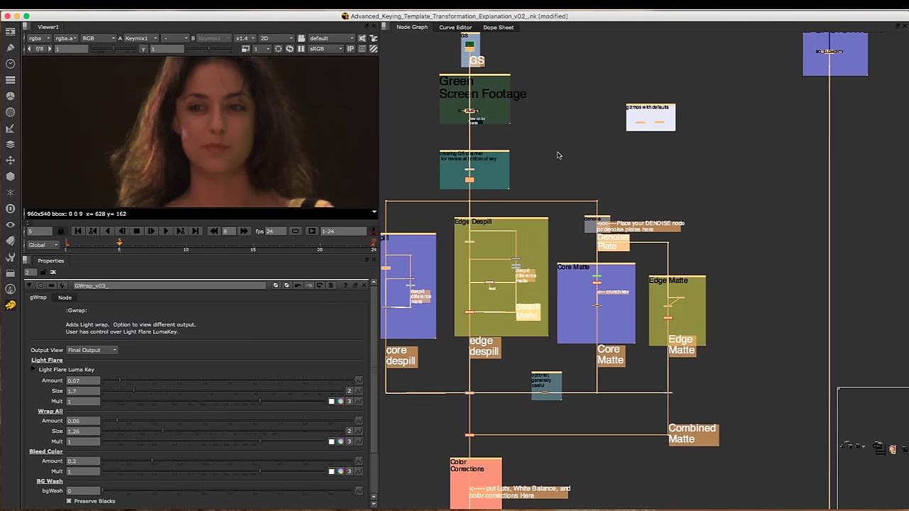
{"action": "scroll", "coordinate": [557, 149], "scroll_direction": "down", "scroll_amount": 5}
{"action": "middle_click_drag", "start_coordinate": [551, 185], "coordinate": [545, 164]}
{"action": "scroll", "coordinate": [545, 165], "scroll_direction": "up", "scroll_amount": 2}
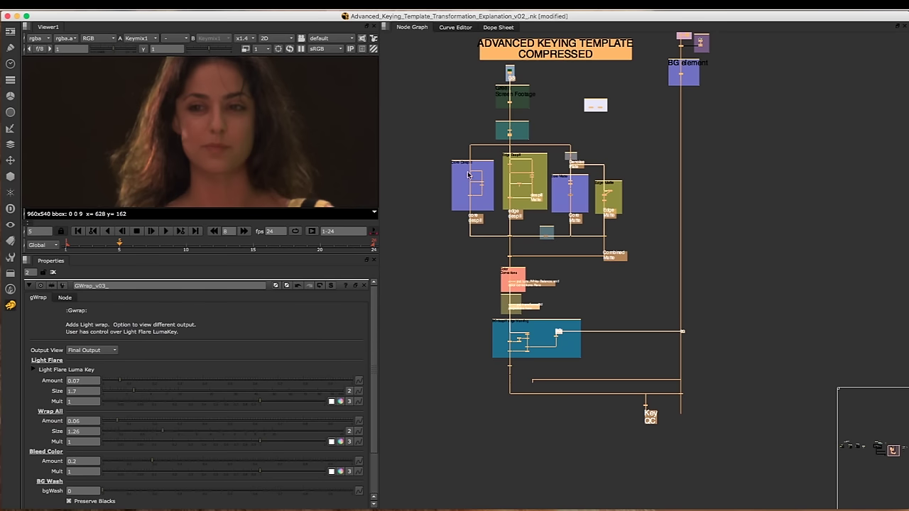
{"action": "scroll", "coordinate": [507, 178], "scroll_direction": "up", "scroll_amount": 5}
{"action": "scroll", "coordinate": [497, 156], "scroll_direction": "down", "scroll_amount": 4}
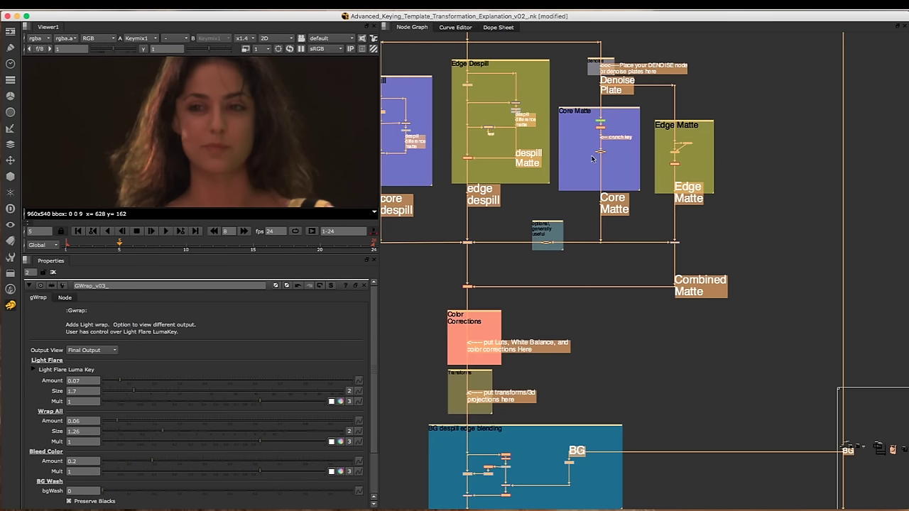
{"action": "middle_click_drag", "start_coordinate": [590, 179], "coordinate": [570, 151]}
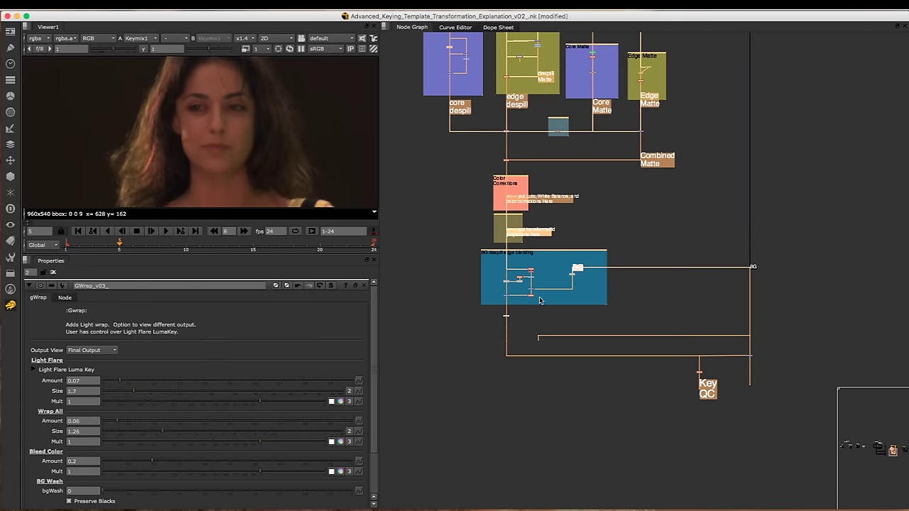
{"action": "scroll", "coordinate": [583, 162], "scroll_direction": "down", "scroll_amount": 2}
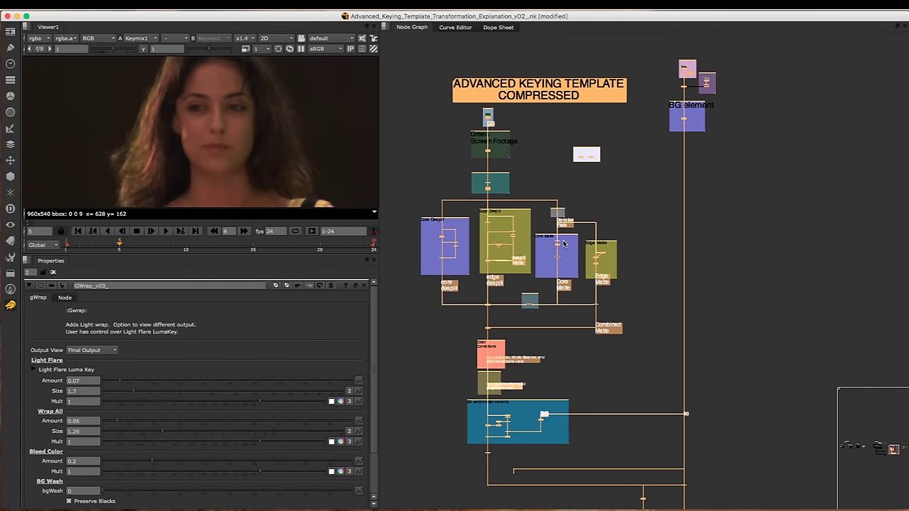
{"action": "scroll", "coordinate": [571, 270], "scroll_direction": "up", "scroll_amount": 1}
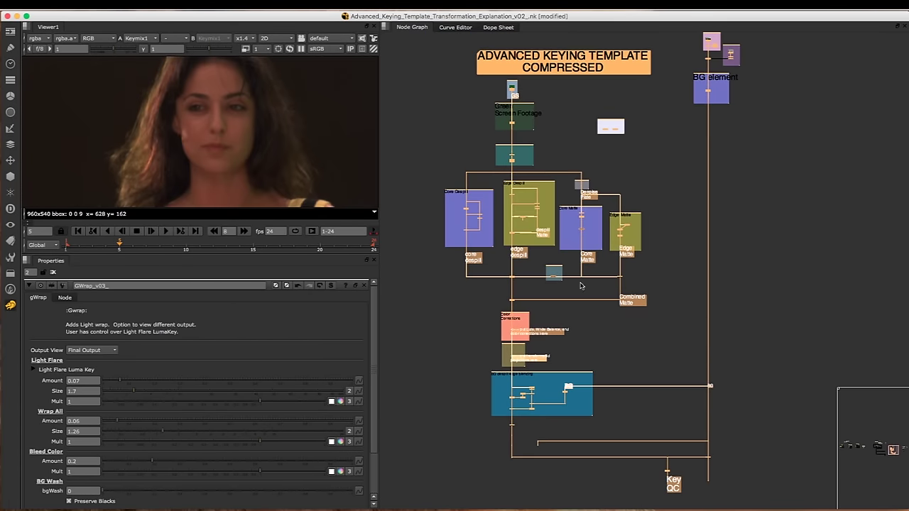
{"action": "scroll", "coordinate": [568, 213], "scroll_direction": "down", "scroll_amount": 4}
{"action": "scroll", "coordinate": [582, 206], "scroll_direction": "down", "scroll_amount": 3}
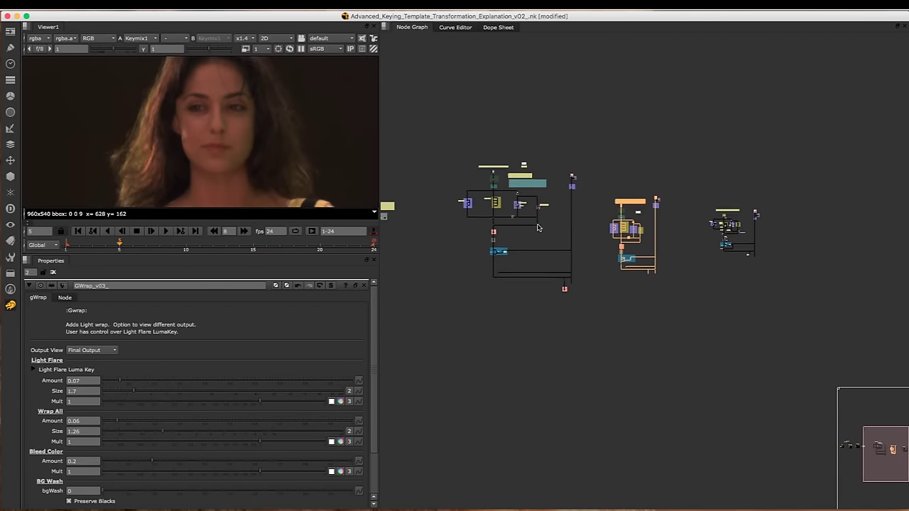
- Select the nodes of both the full and the compressed keying templates and compare their layouts
{"action": "left_click_drag", "start_coordinate": [450, 134], "coordinate": [697, 330]}
{"action": "scroll", "coordinate": [611, 244], "scroll_direction": "up", "scroll_amount": 3}
{"action": "middle_click_drag", "start_coordinate": [535, 208], "coordinate": [623, 237]}
{"action": "scroll", "coordinate": [627, 230], "scroll_direction": "up", "scroll_amount": 2}
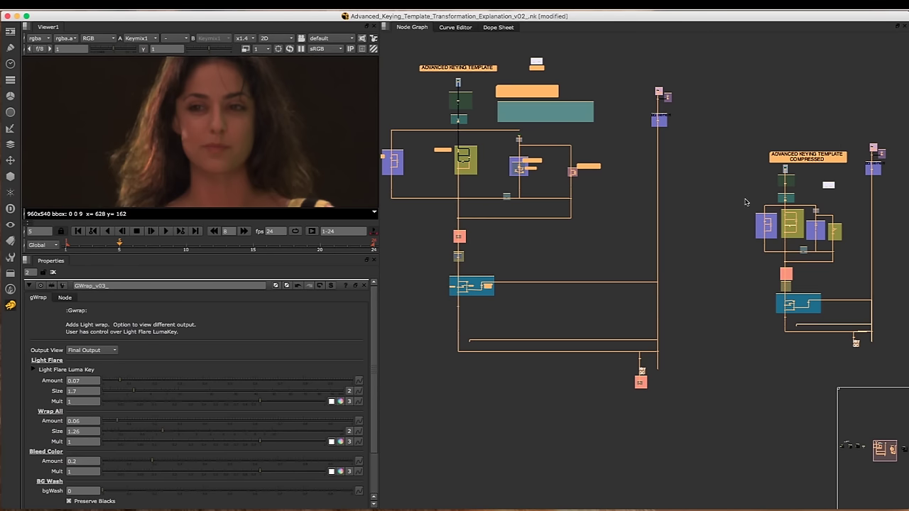
{"action": "middle_click_drag", "start_coordinate": [744, 187], "coordinate": [647, 178]}
{"action": "scroll", "coordinate": [703, 157], "scroll_direction": "up", "scroll_amount": 3}
{"action": "middle_click_drag", "start_coordinate": [430, 122], "coordinate": [623, 155]}
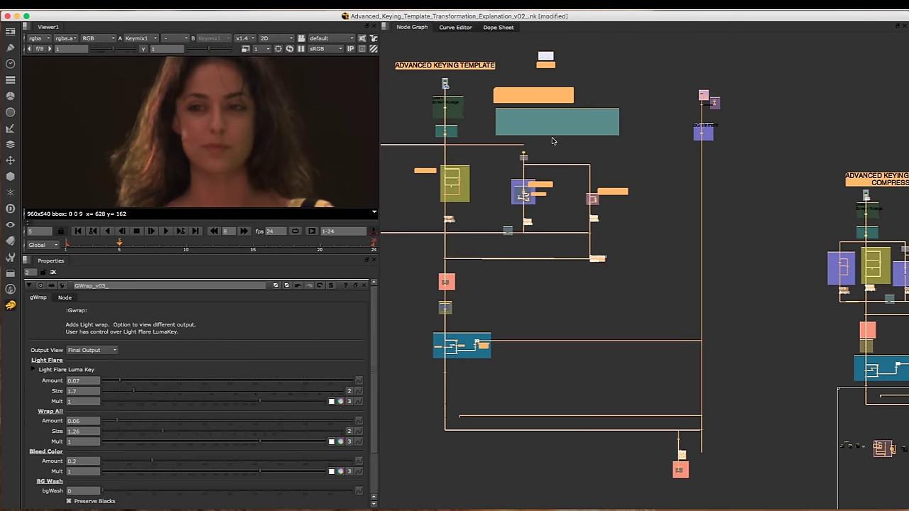
{"action": "middle_click_drag", "start_coordinate": [680, 226], "coordinate": [635, 217]}
{"action": "scroll", "coordinate": [591, 219], "scroll_direction": "down", "scroll_amount": 5}
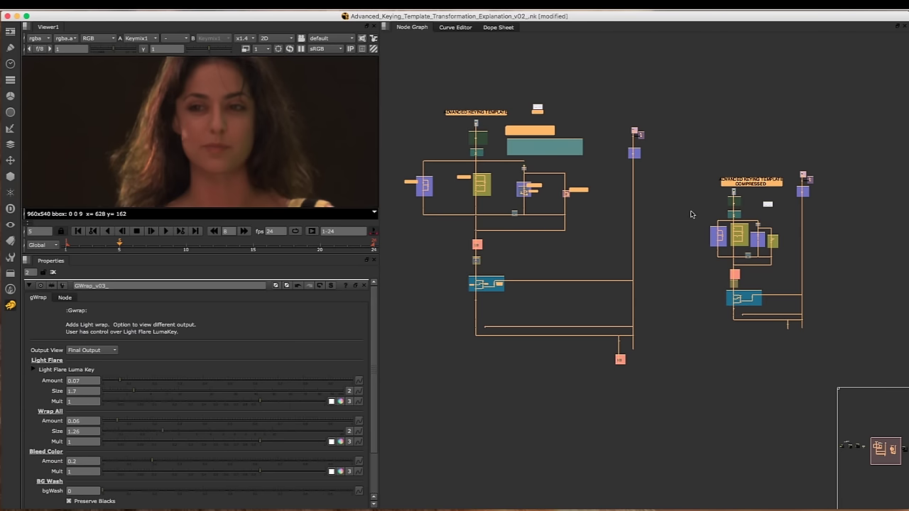
- Select the nodes of the Walk Through Setup and look over its overall layout
{"action": "scroll", "coordinate": [671, 225], "scroll_direction": "up", "scroll_amount": 3}
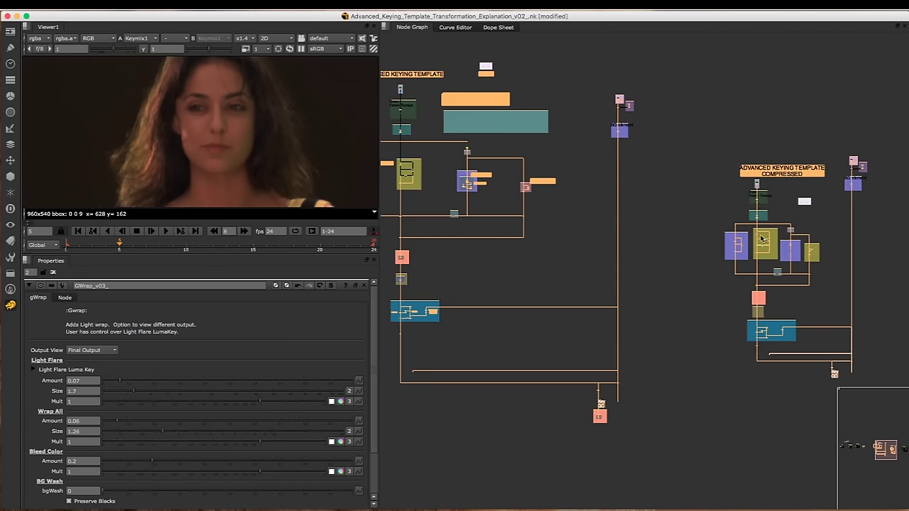
{"action": "middle_click_drag", "start_coordinate": [812, 220], "coordinate": [624, 199]}
{"action": "scroll", "coordinate": [624, 200], "scroll_direction": "up", "scroll_amount": 3}
{"action": "middle_click_drag", "start_coordinate": [767, 219], "coordinate": [523, 204]}
{"action": "middle_click_drag", "start_coordinate": [684, 212], "coordinate": [542, 198]}
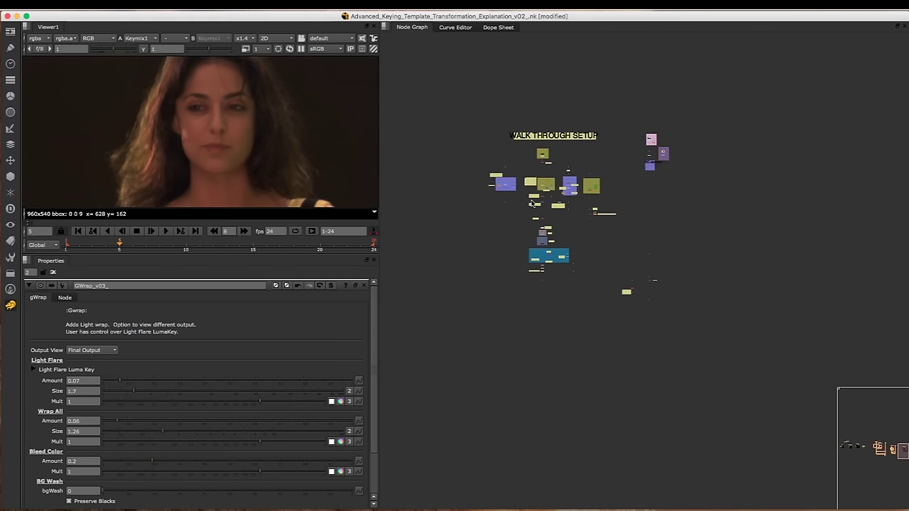
{"action": "scroll", "coordinate": [542, 197], "scroll_direction": "up", "scroll_amount": 4}
{"action": "middle_click_drag", "start_coordinate": [606, 204], "coordinate": [569, 211]}
{"action": "left_click_drag", "start_coordinate": [734, 40], "coordinate": [416, 321]}
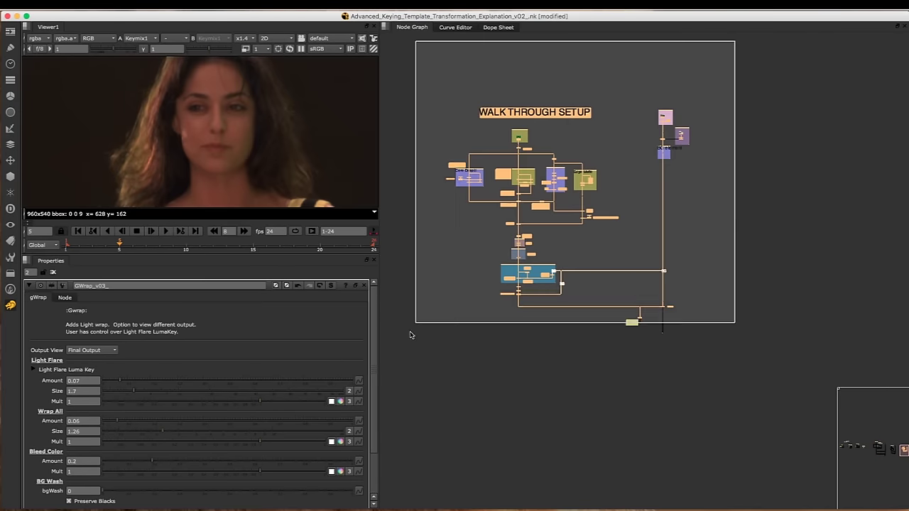
{"action": "scroll", "coordinate": [595, 233], "scroll_direction": "up", "scroll_amount": 3}
{"action": "scroll", "coordinate": [595, 233], "scroll_direction": "up", "scroll_amount": 3}
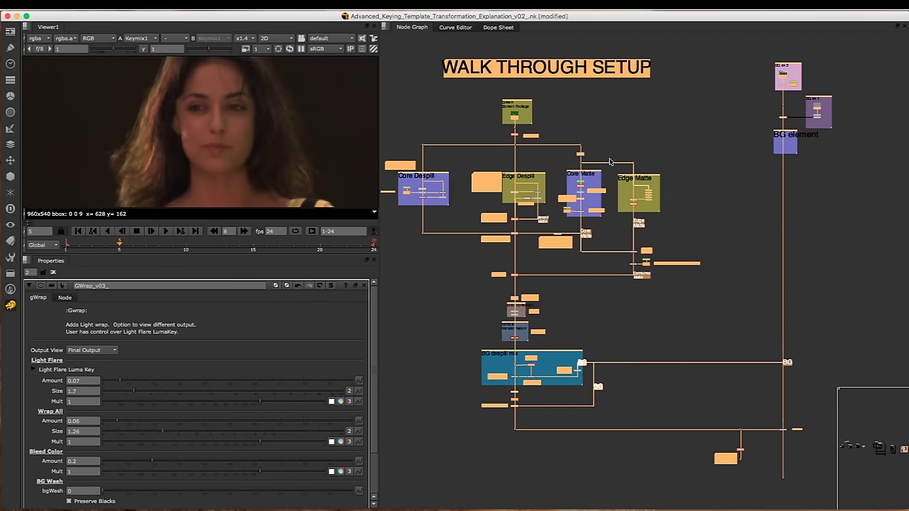
{"action": "middle_click_drag", "start_coordinate": [608, 162], "coordinate": [623, 159]}
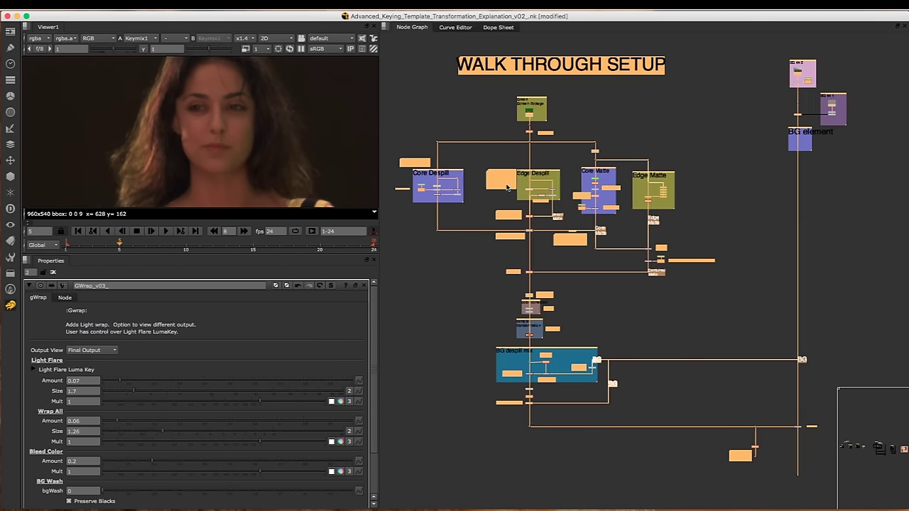
- Read the notes around the Edge Despill, Core Matte, Edge Matte and Core Despill groups of the walk-through setup
{"action": "scroll", "coordinate": [519, 175], "scroll_direction": "up", "scroll_amount": 5}
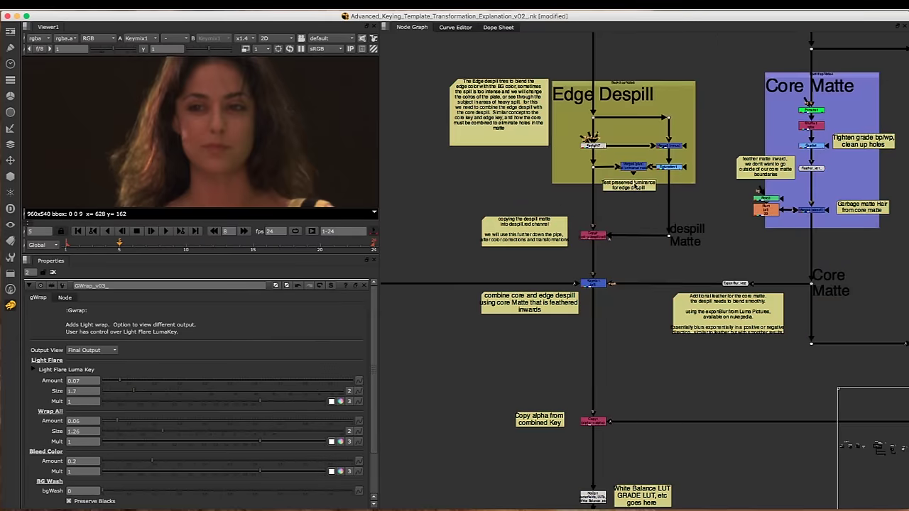
{"action": "scroll", "coordinate": [522, 184], "scroll_direction": "right", "scroll_amount": 10}
{"action": "middle_click_drag", "start_coordinate": [531, 161], "coordinate": [607, 237]}
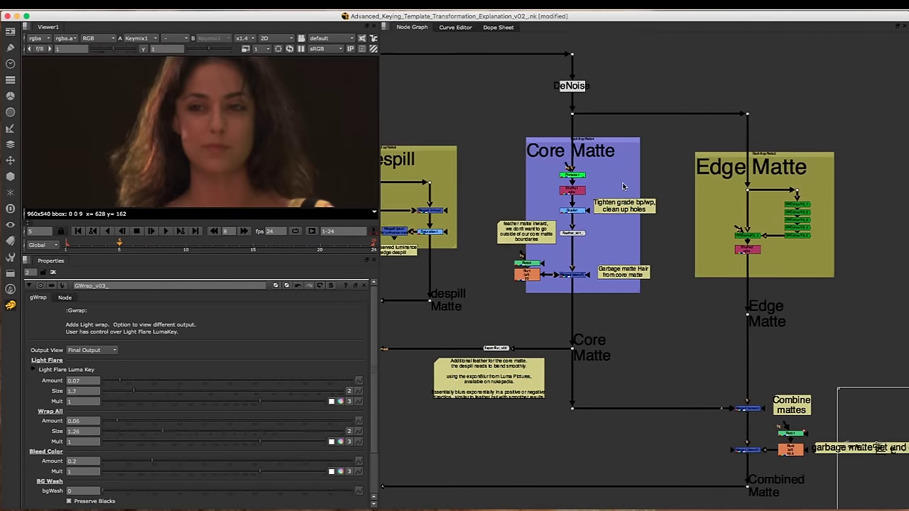
{"action": "scroll", "coordinate": [663, 211], "scroll_direction": "down", "scroll_amount": 5}
{"action": "scroll", "coordinate": [523, 192], "scroll_direction": "up", "scroll_amount": 5}
{"action": "middle_click_drag", "start_coordinate": [420, 168], "coordinate": [582, 179]}
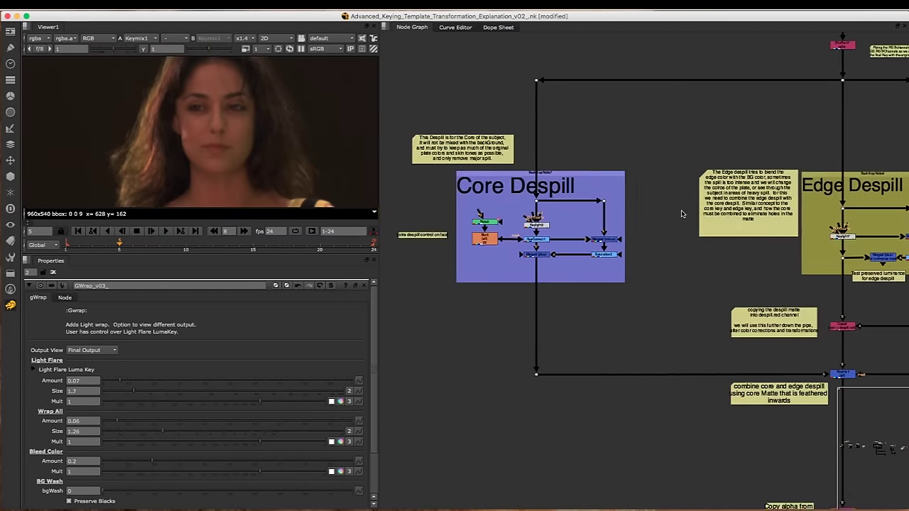
- Examine the walk-through setup's main pipe through color correction, complex transformation, BG despill mix and the light wrap
{"action": "scroll", "coordinate": [582, 179], "scroll_direction": "down", "scroll_amount": 5}
{"action": "scroll", "coordinate": [596, 185], "scroll_direction": "right", "scroll_amount": 5}
{"action": "scroll", "coordinate": [613, 190], "scroll_direction": "down", "scroll_amount": 5}
{"action": "scroll", "coordinate": [612, 189], "scroll_direction": "right", "scroll_amount": 5}
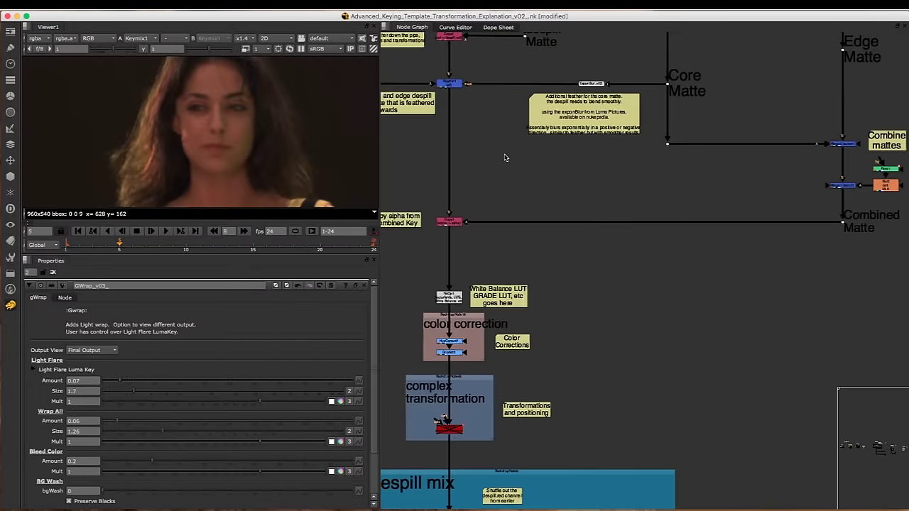
{"action": "scroll", "coordinate": [547, 178], "scroll_direction": "right", "scroll_amount": 7}
{"action": "scroll", "coordinate": [519, 167], "scroll_direction": "down", "scroll_amount": 10}
{"action": "scroll", "coordinate": [600, 171], "scroll_direction": "right", "scroll_amount": 2}
{"action": "scroll", "coordinate": [574, 164], "scroll_direction": "down", "scroll_amount": 3}
{"action": "scroll", "coordinate": [574, 164], "scroll_direction": "left", "scroll_amount": 4}
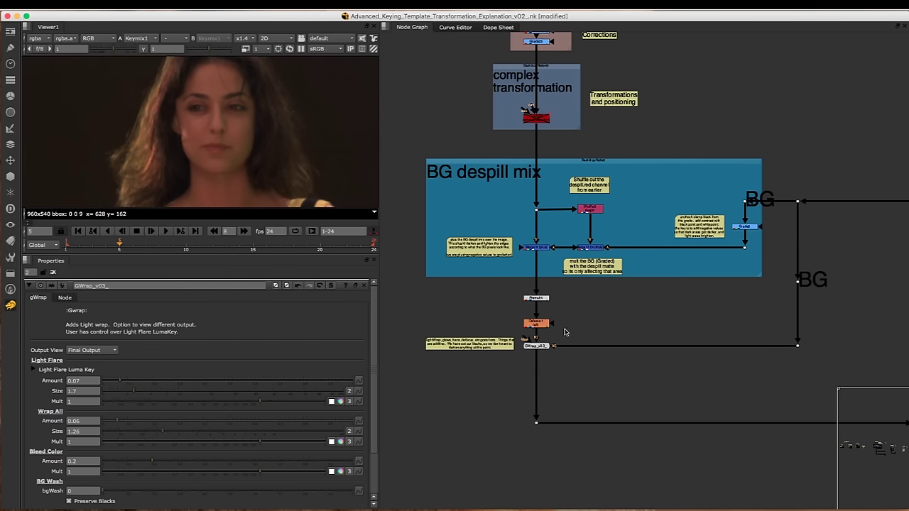
{"action": "scroll", "coordinate": [668, 213], "scroll_direction": "up", "scroll_amount": 8}
{"action": "scroll", "coordinate": [662, 188], "scroll_direction": "down", "scroll_amount": 10}
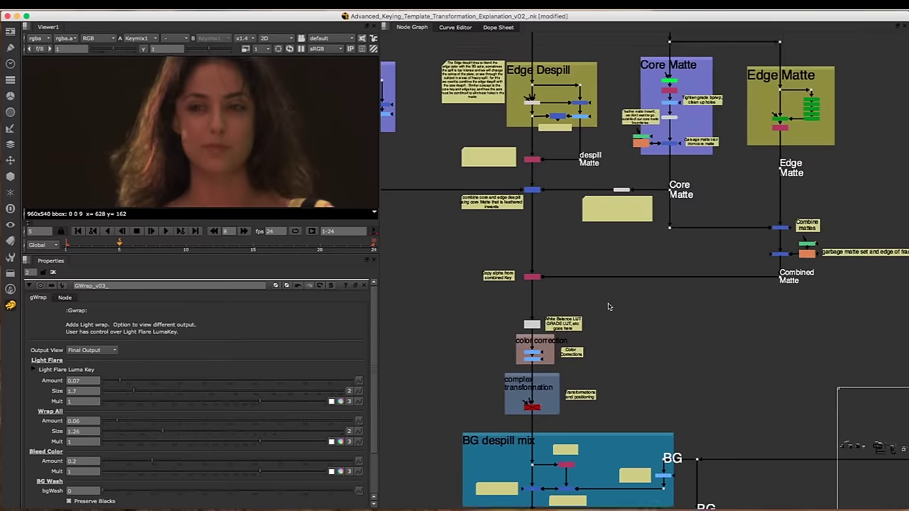
- Go back to the advanced keying template and read its tutorial script note and numbered instruction note
{"action": "middle_click_drag", "start_coordinate": [603, 195], "coordinate": [573, 193]}
{"action": "middle_click_drag", "start_coordinate": [513, 131], "coordinate": [668, 166]}
{"action": "scroll", "coordinate": [671, 199], "scroll_direction": "down", "scroll_amount": 8}
{"action": "middle_click_drag", "start_coordinate": [477, 197], "coordinate": [631, 179]}
{"action": "middle_click_drag", "start_coordinate": [453, 127], "coordinate": [581, 171]}
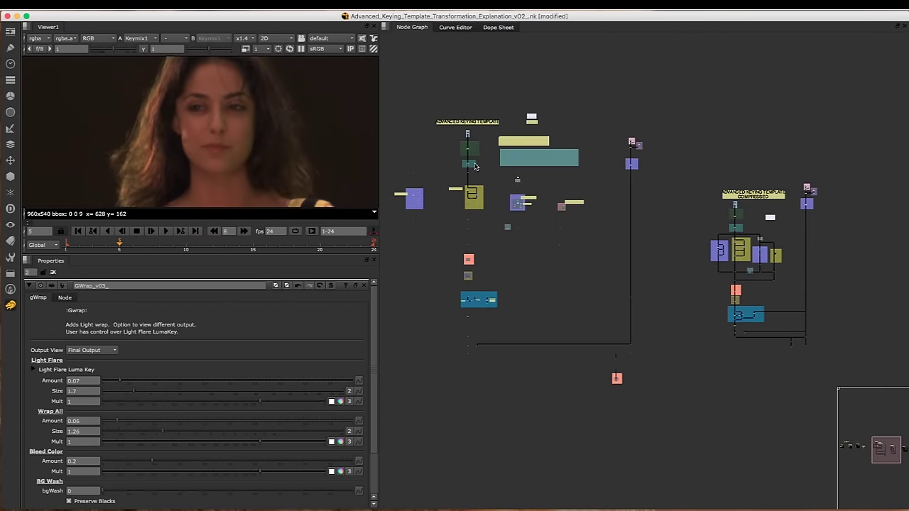
{"action": "scroll", "coordinate": [485, 159], "scroll_direction": "up", "scroll_amount": 5}
{"action": "middle_click_drag", "start_coordinate": [465, 111], "coordinate": [599, 90]}
{"action": "scroll", "coordinate": [599, 90], "scroll_direction": "up", "scroll_amount": 8}
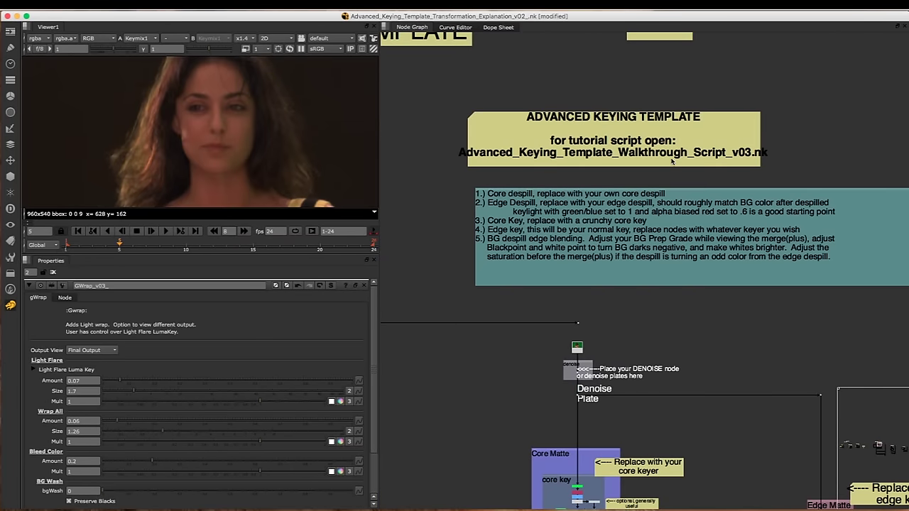
- Return to the walk-through setup and review its despill and matte branches down to the BG despill mix
{"action": "scroll", "coordinate": [659, 175], "scroll_direction": "down", "scroll_amount": 2}
{"action": "middle_click_drag", "start_coordinate": [744, 147], "coordinate": [623, 154]}
{"action": "scroll", "coordinate": [623, 155], "scroll_direction": "down", "scroll_amount": 5}
{"action": "scroll", "coordinate": [600, 156], "scroll_direction": "up", "scroll_amount": 5}
{"action": "scroll", "coordinate": [723, 145], "scroll_direction": "down", "scroll_amount": 5}
{"action": "middle_click_drag", "start_coordinate": [723, 145], "coordinate": [419, 152]}
{"action": "middle_click_drag", "start_coordinate": [848, 257], "coordinate": [609, 191]}
{"action": "middle_click_drag", "start_coordinate": [700, 199], "coordinate": [577, 121]}
{"action": "scroll", "coordinate": [577, 121], "scroll_direction": "up", "scroll_amount": 4}
{"action": "scroll", "coordinate": [612, 189], "scroll_direction": "down", "scroll_amount": 2}
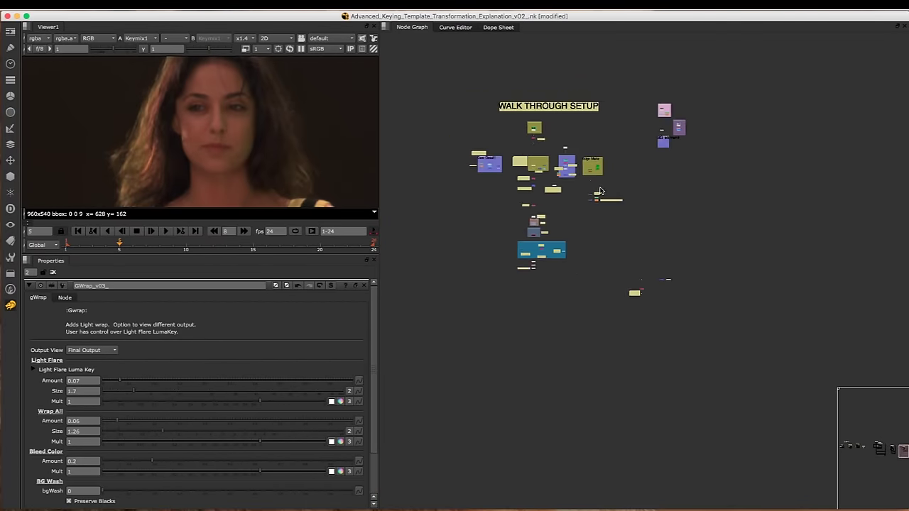
{"action": "scroll", "coordinate": [594, 234], "scroll_direction": "up", "scroll_amount": 5}
{"action": "scroll", "coordinate": [594, 235], "scroll_direction": "up", "scroll_amount": 4}
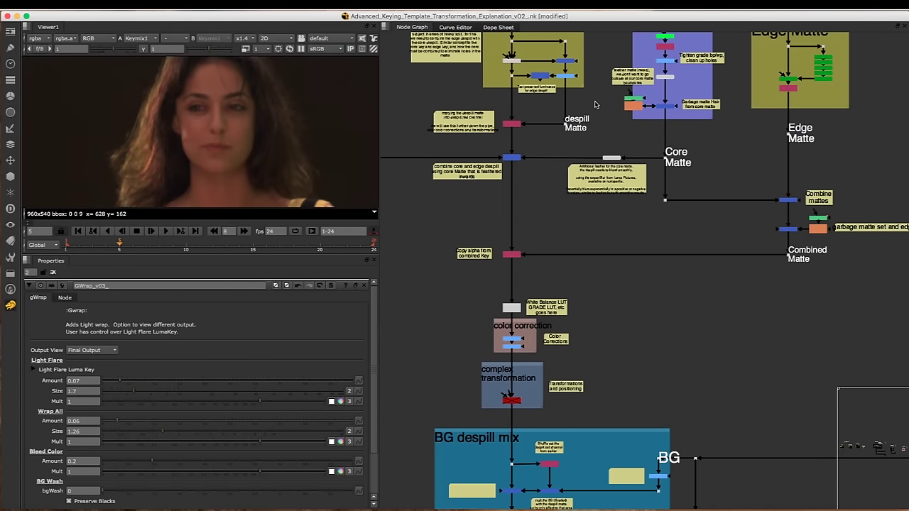
{"action": "scroll", "coordinate": [579, 209], "scroll_direction": "down", "scroll_amount": 2}
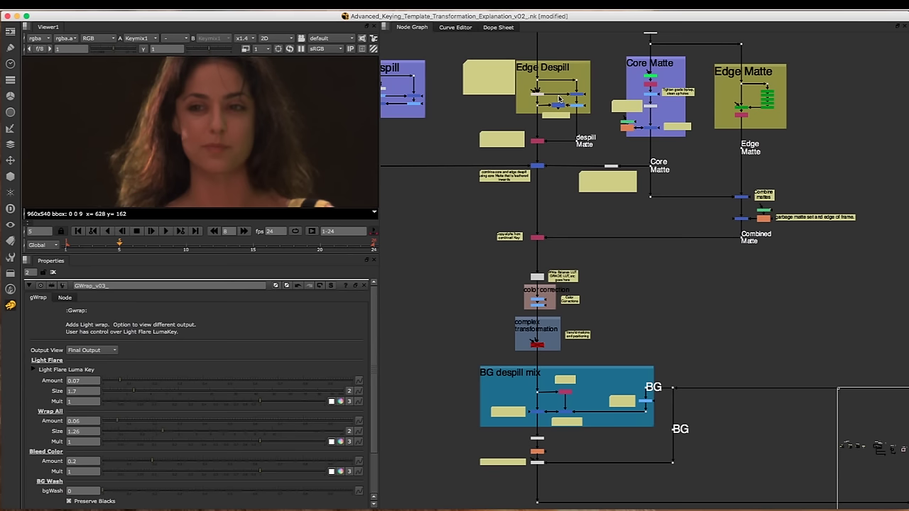
{"action": "scroll", "coordinate": [561, 213], "scroll_direction": "down", "scroll_amount": 6}
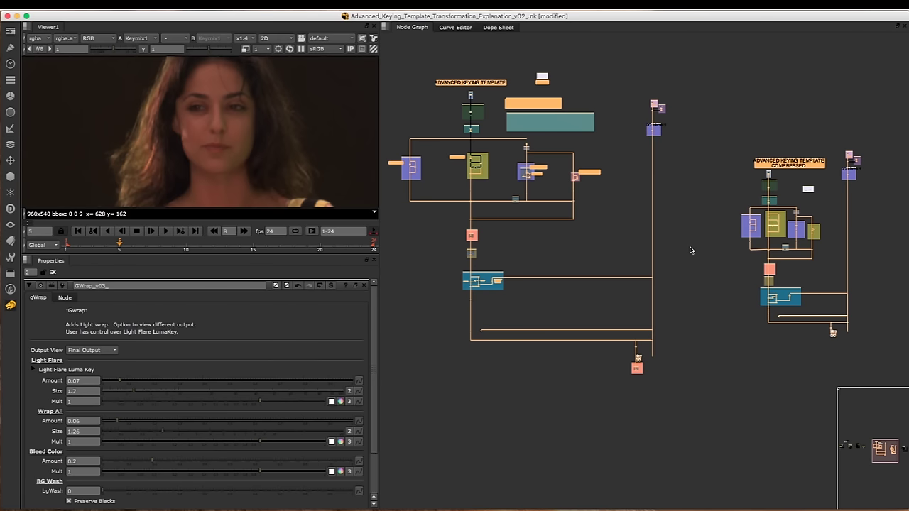
- Inspect the full template's BG despill edge blending group and select its nodes
{"action": "scroll", "coordinate": [493, 286], "scroll_direction": "up", "scroll_amount": 10}
{"action": "middle_click_drag", "start_coordinate": [501, 239], "coordinate": [557, 232]}
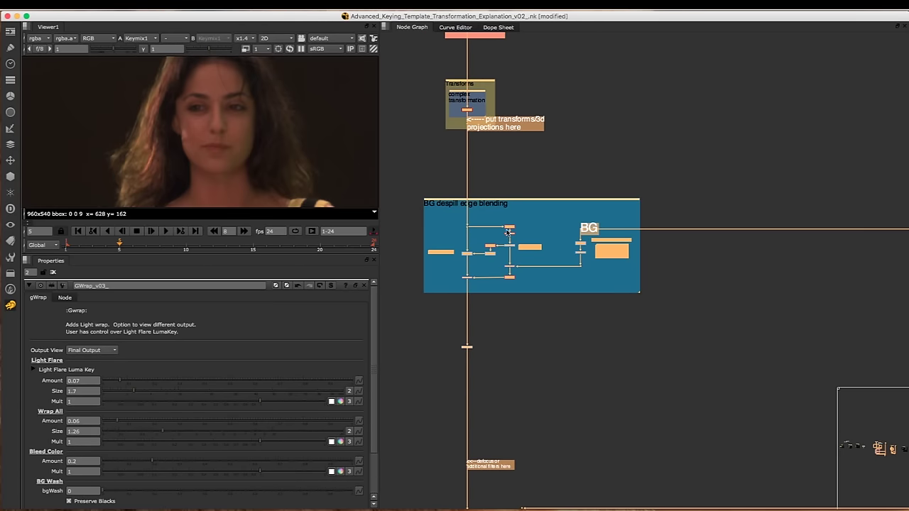
{"action": "middle_click_drag", "start_coordinate": [495, 195], "coordinate": [497, 261]}
{"action": "scroll", "coordinate": [500, 284], "scroll_direction": "down", "scroll_amount": 6}
{"action": "middle_click_drag", "start_coordinate": [534, 319], "coordinate": [537, 314]}
{"action": "scroll", "coordinate": [538, 316], "scroll_direction": "up", "scroll_amount": 4}
{"action": "scroll", "coordinate": [526, 276], "scroll_direction": "up", "scroll_amount": 1}
{"action": "scroll", "coordinate": [527, 277], "scroll_direction": "up", "scroll_amount": 1}
{"action": "mouse_move", "coordinate": [451, 214]}
{"action": "left_mouse_down"}
{"action": "mouse_move", "coordinate": [487, 246]}
{"action": "mouse_move", "coordinate": [677, 330]}
{"action": "left_mouse_up"}
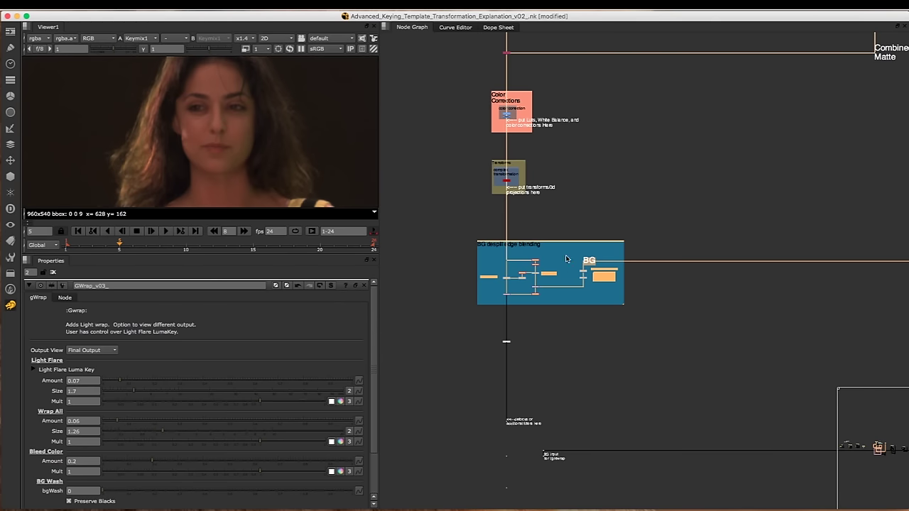
- Show the Key QC dot in viewer input 1 and the final output dot below the last merge in viewer input 2
{"action": "middle_click_drag", "start_coordinate": [559, 220], "coordinate": [483, 282]}
{"action": "scroll", "coordinate": [523, 263], "scroll_direction": "down", "scroll_amount": 3}
{"action": "middle_click_drag", "start_coordinate": [537, 219], "coordinate": [521, 294]}
{"action": "scroll", "coordinate": [567, 251], "scroll_direction": "down", "scroll_amount": 3}
{"action": "scroll", "coordinate": [533, 366], "scroll_direction": "up", "scroll_amount": 2}
{"action": "middle_click_drag", "start_coordinate": [536, 345], "coordinate": [519, 357]}
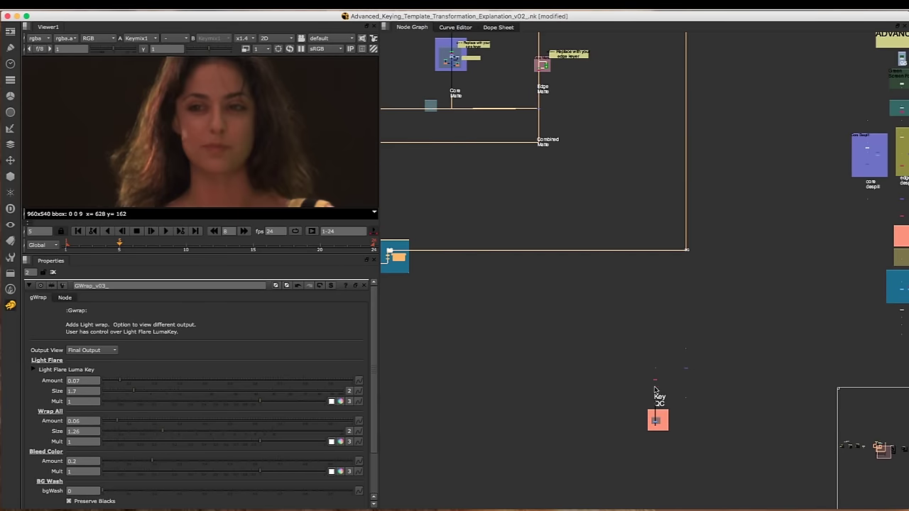
{"action": "scroll", "coordinate": [655, 381], "scroll_direction": "up", "scroll_amount": 3}
{"action": "scroll", "coordinate": [652, 361], "scroll_direction": "up", "scroll_amount": 3}
{"action": "left_click", "coordinate": [606, 384]}
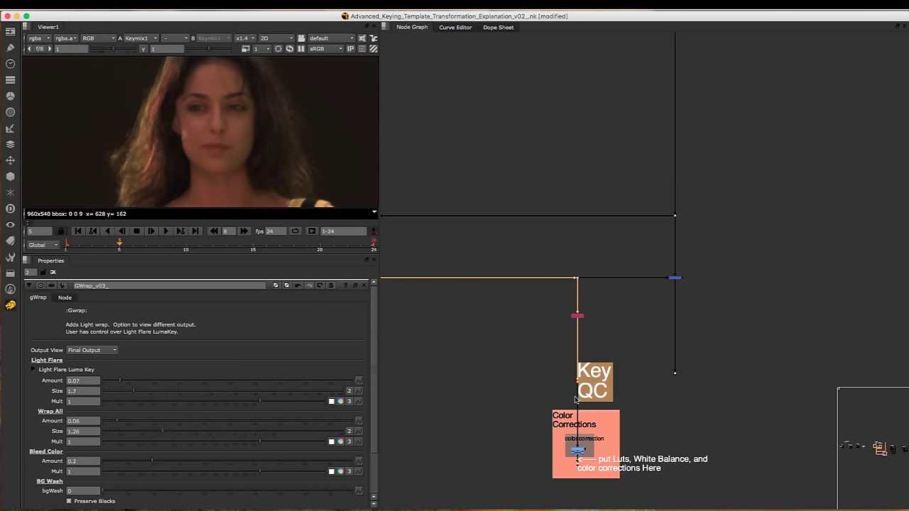
{"action": "key", "text": "1"}
{"action": "left_click_drag", "start_coordinate": [724, 327], "coordinate": [644, 396]}
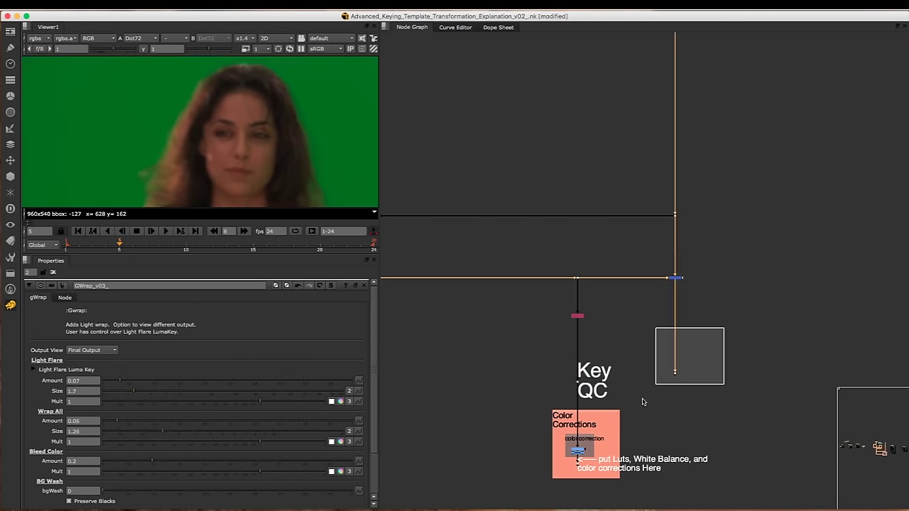
{"action": "key", "text": "2"}
{"action": "left_click", "coordinate": [644, 394]}
- Compare the Key QC output with the final composite by alternating the two viewer inputs
{"action": "key", "text": "1"}
{"action": "key", "text": "2"}
{"action": "key", "text": "1"}
{"action": "key", "text": "2"}
{"action": "key", "text": "1"}
{"action": "key", "text": "2"}
{"action": "key", "text": "1"}
{"action": "key", "text": "2"}
{"action": "middle_click_drag", "start_coordinate": [294, 96], "coordinate": [279, 101]}
{"action": "key", "text": "1"}
{"action": "key", "text": "2"}
{"action": "key", "text": "1"}
{"action": "key", "text": "1"}
- Close the GWrap node's properties
{"action": "key", "text": "f"}
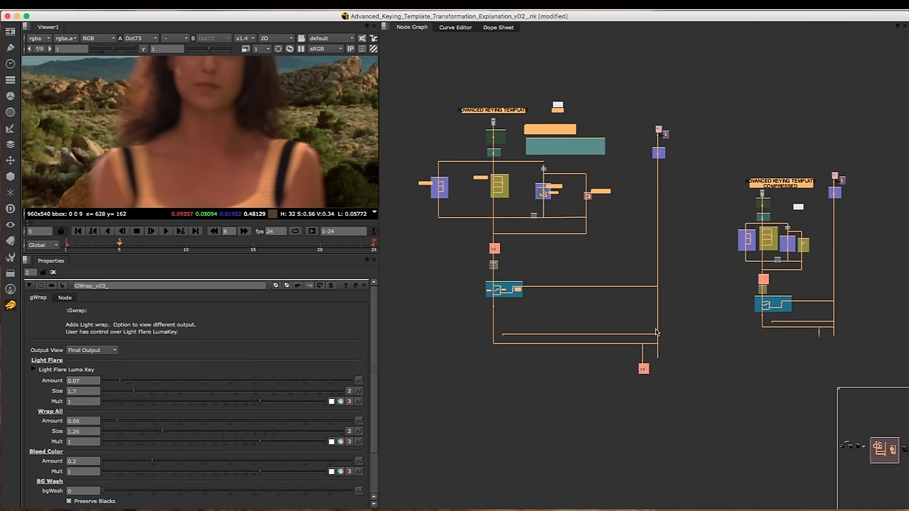
{"action": "left_click", "coordinate": [363, 285]}
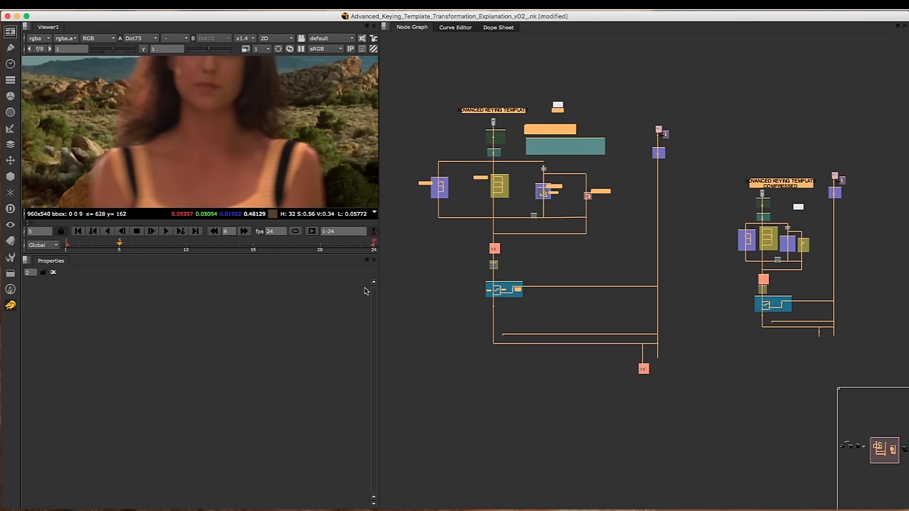